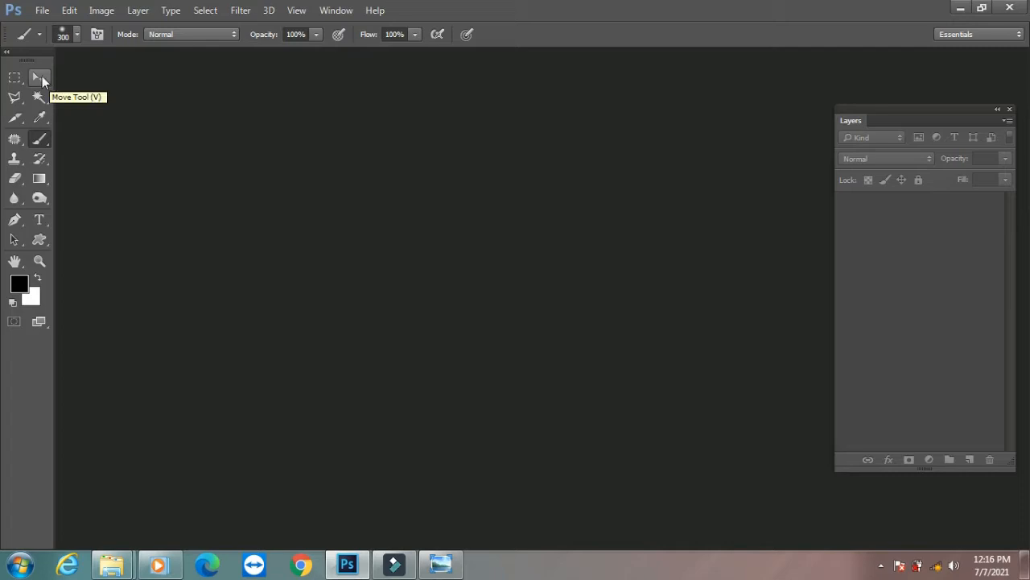
Create a new photo document 5 inches wide and 7 inches high at 300 pixels/inch with a white background
left_click(42, 10)
left_click(45, 22)
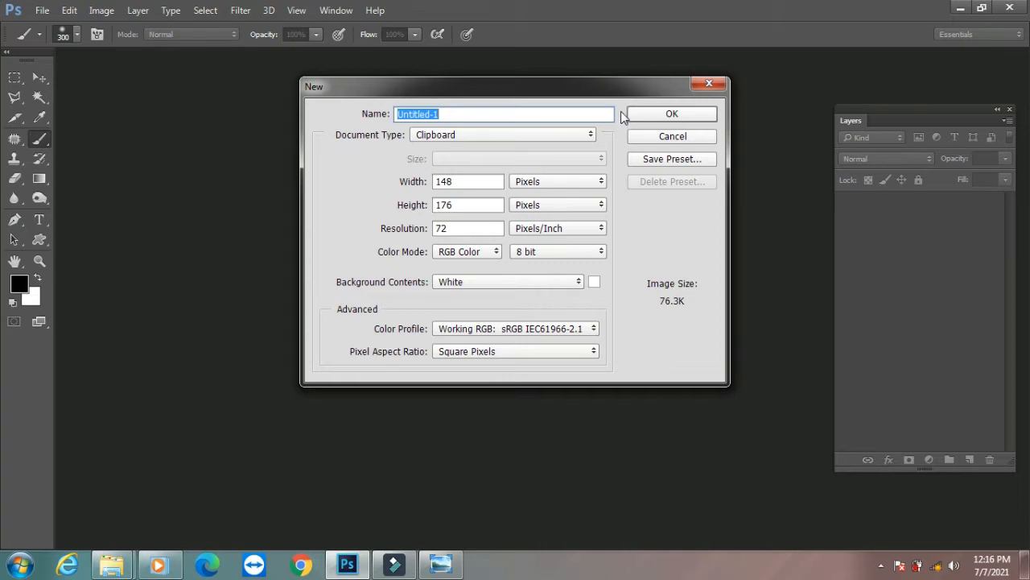
left_click(515, 135)
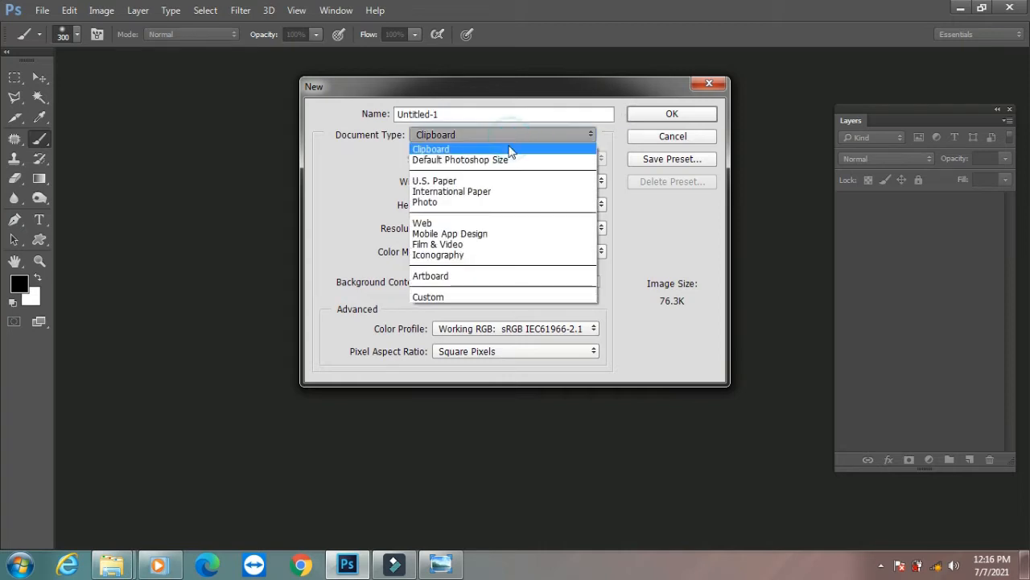
left_click(476, 203)
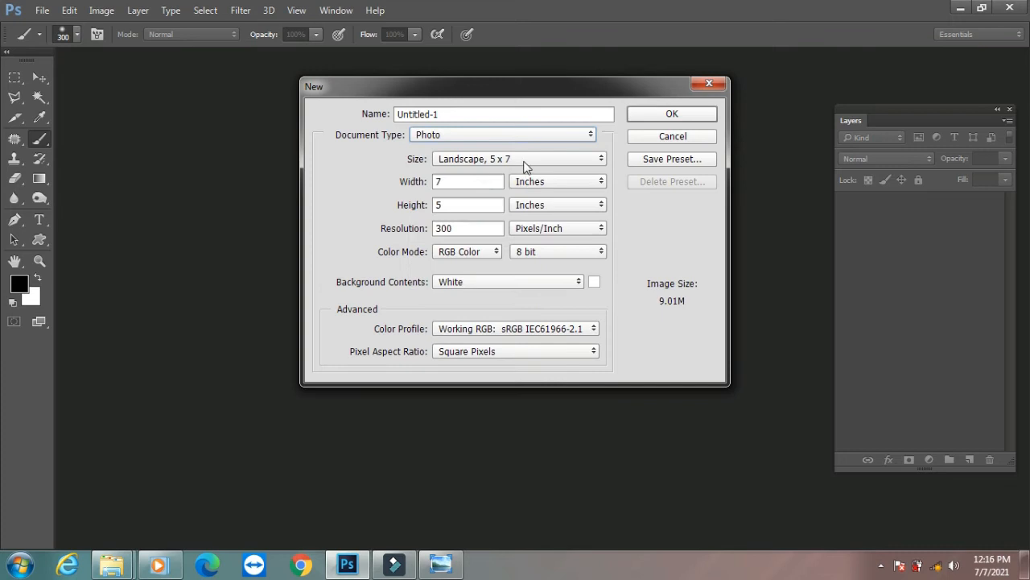
left_click(458, 184)
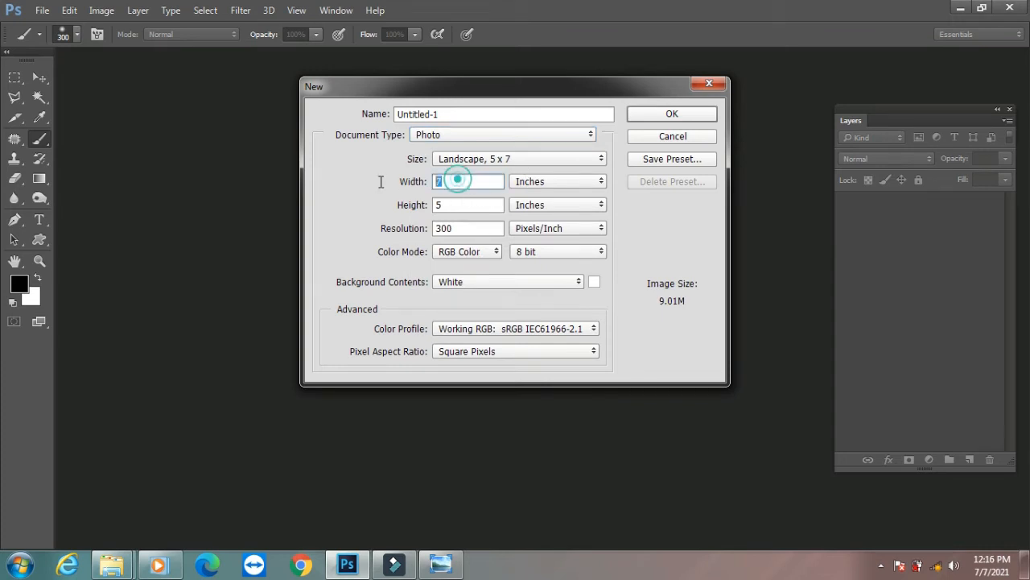
type("5")
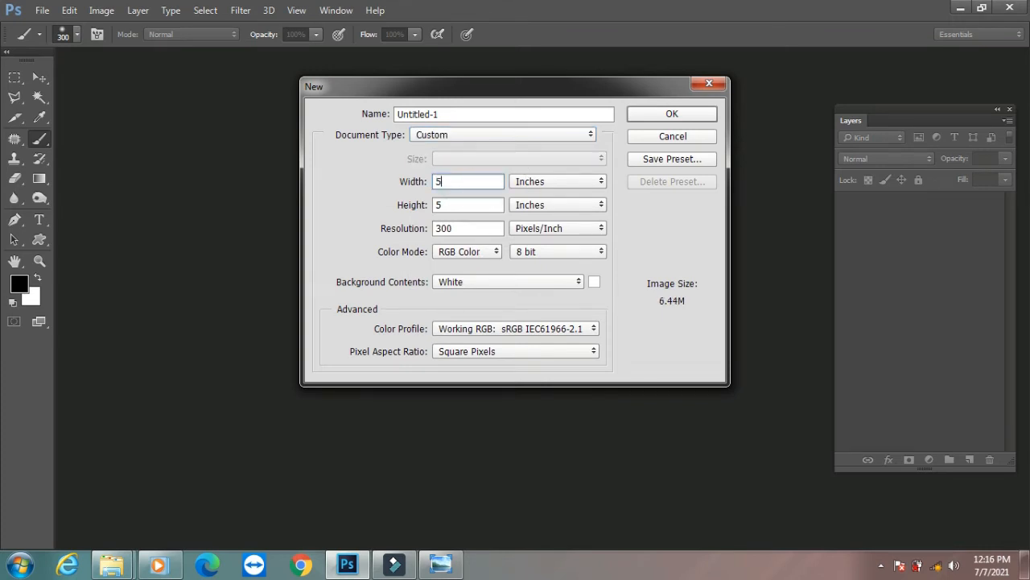
left_click(453, 204)
type("7")
key("Return")
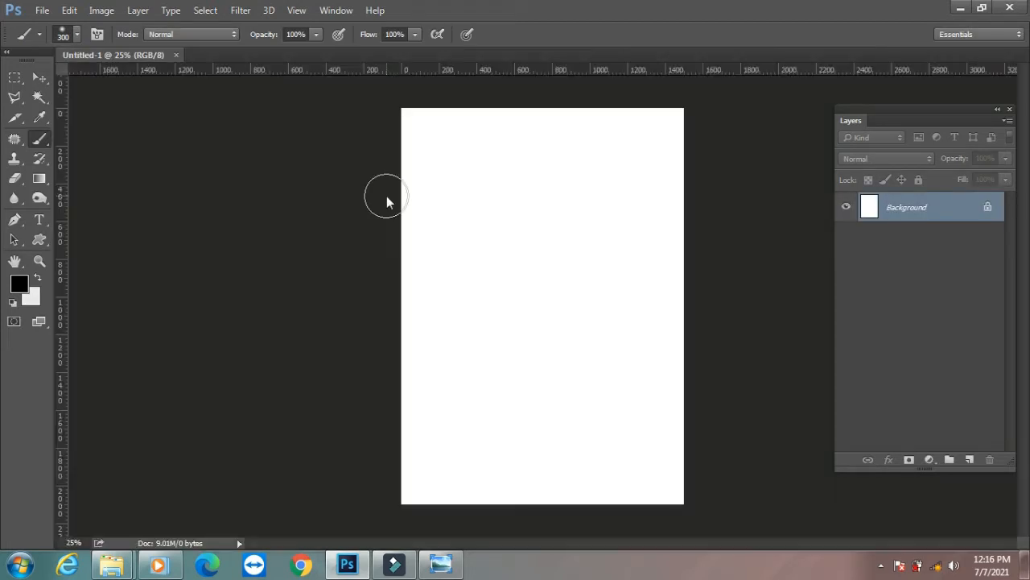
Set the background colour swatch to dark green #021605 and fill the Background layer with the black foreground colour
left_click(40, 78)
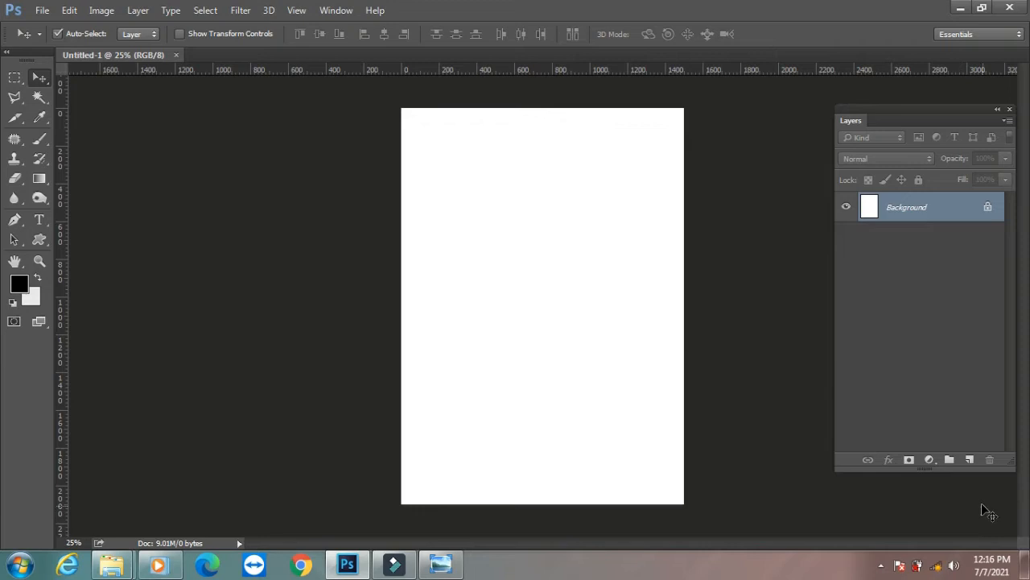
left_click(32, 296)
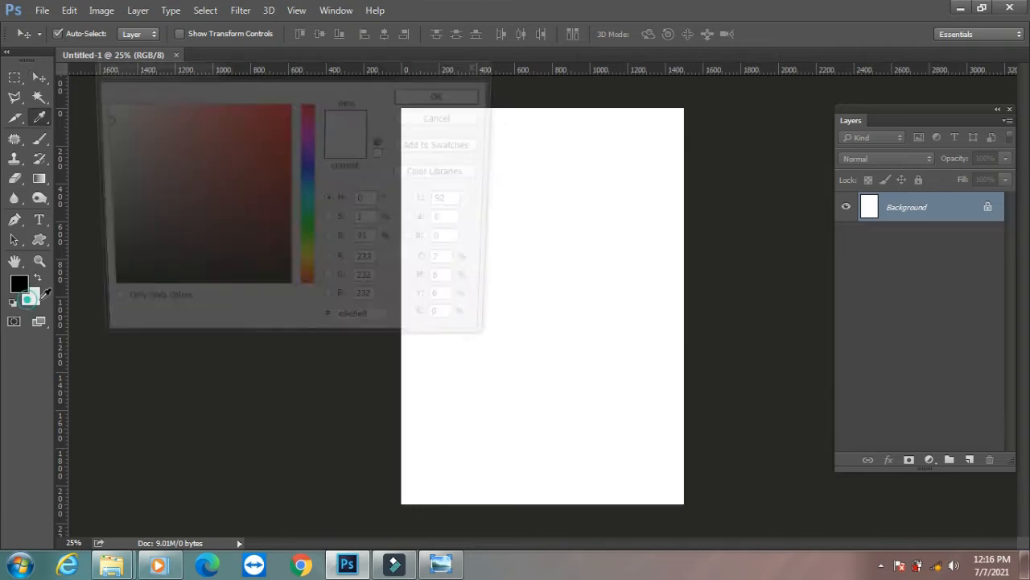
left_click(275, 167)
left_click_drag(312, 167, 309, 227)
left_click(269, 277)
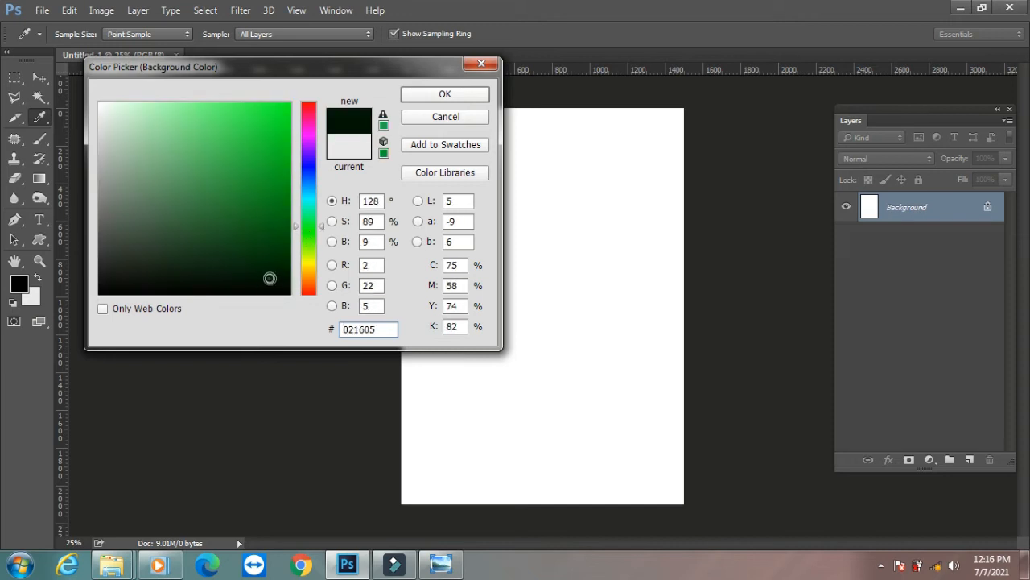
left_click(445, 95)
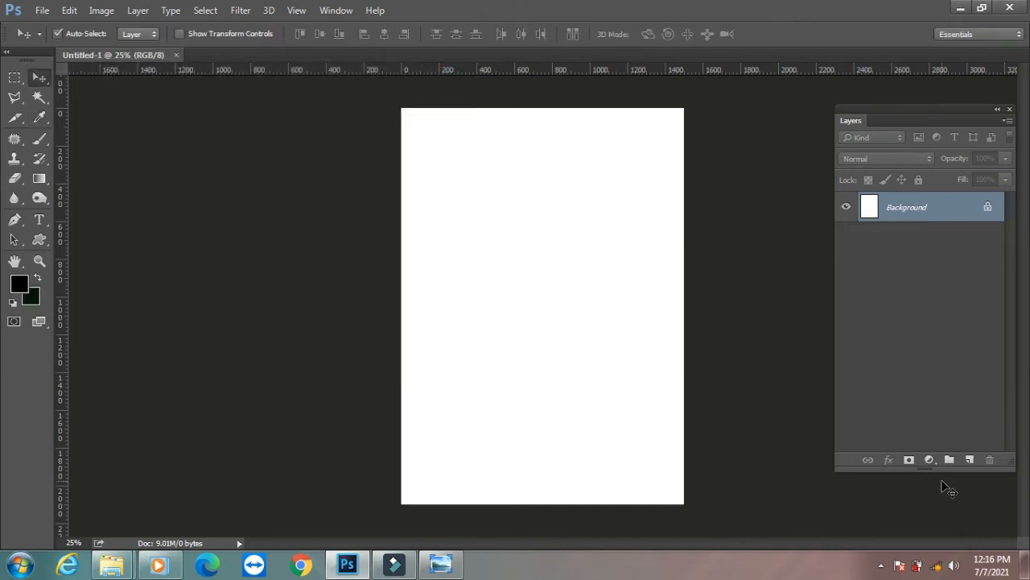
key("alt+BackSpace")
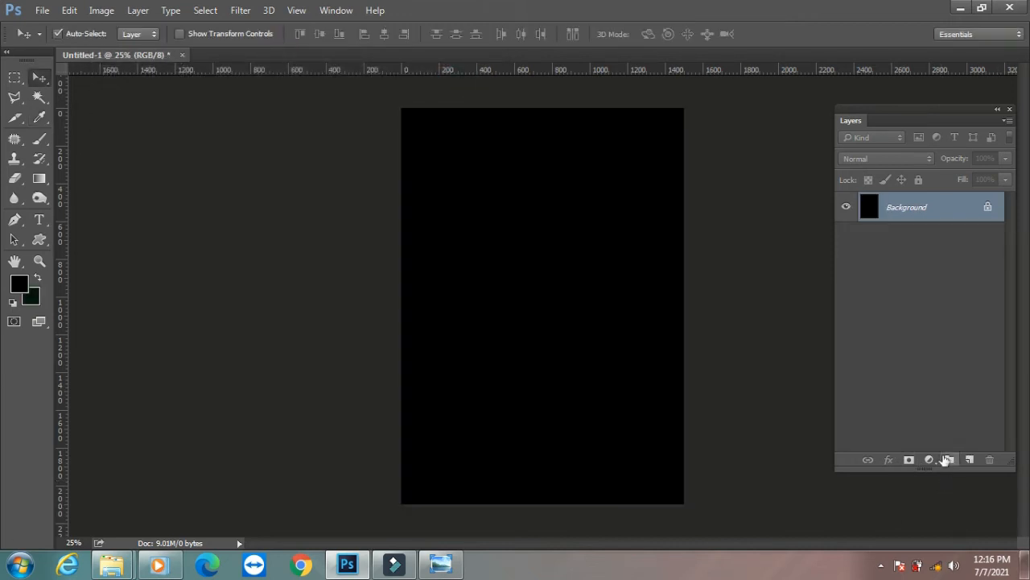
Add a new empty layer above the Background and set the foreground colour to gray #777676
left_click(970, 459)
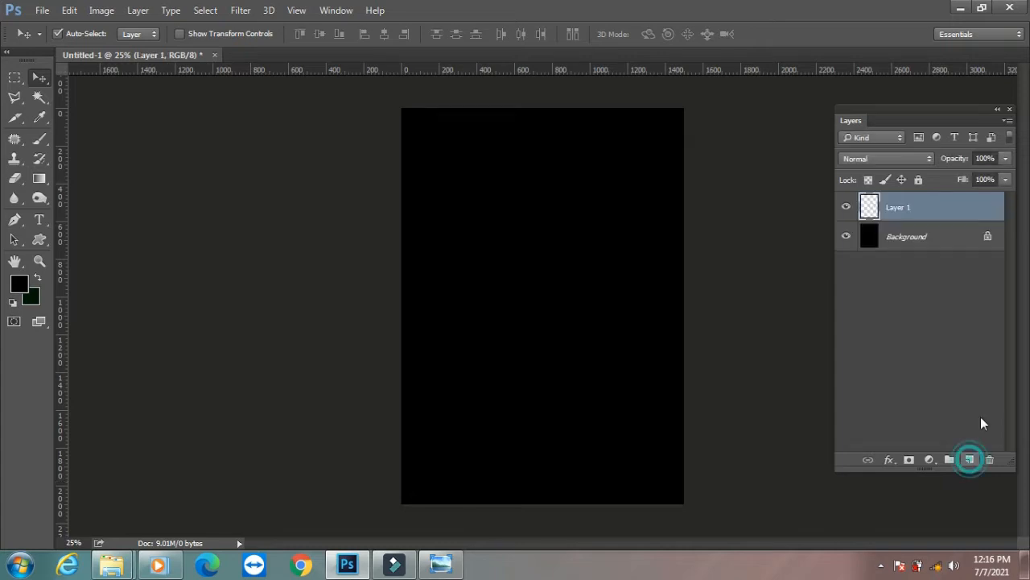
left_click(18, 282)
left_click(102, 206)
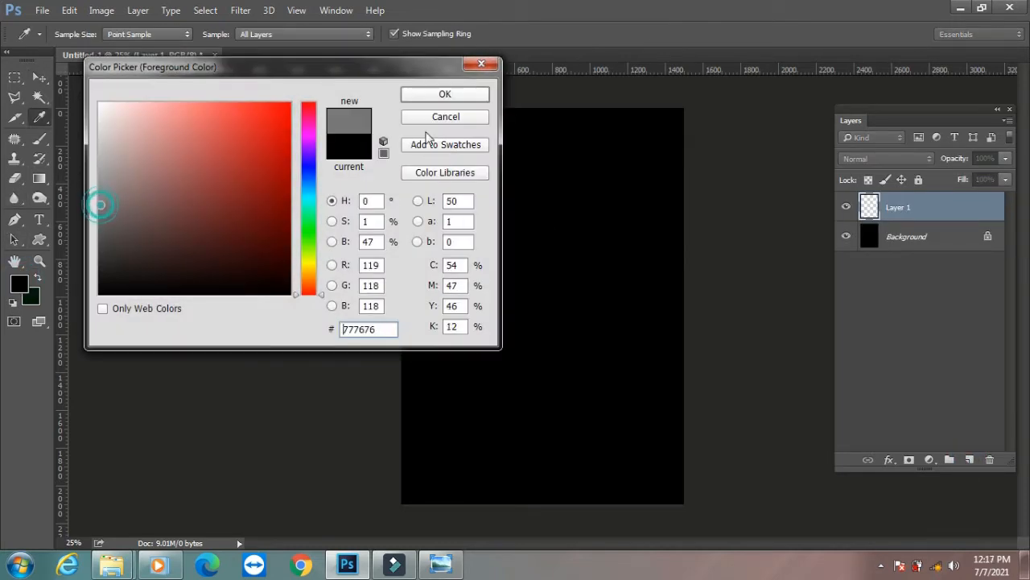
left_click(445, 94)
Draw a tall elliptical selection in the middle of the canvas, fill it with the gray foreground colour, and deselect it
left_click(18, 77)
left_click(49, 89)
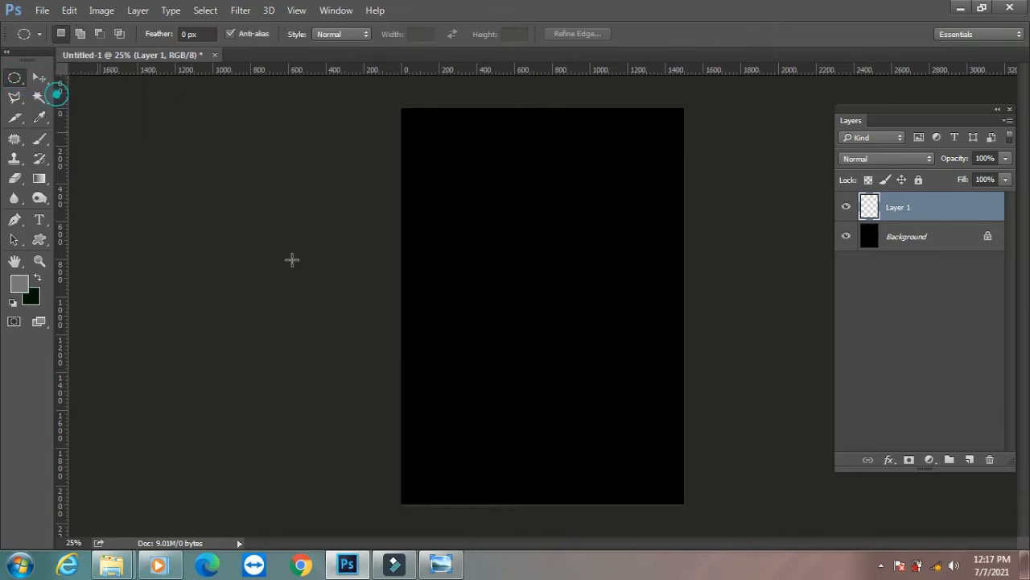
left_click_drag(448, 170, 626, 447)
key("alt+BackSpace")
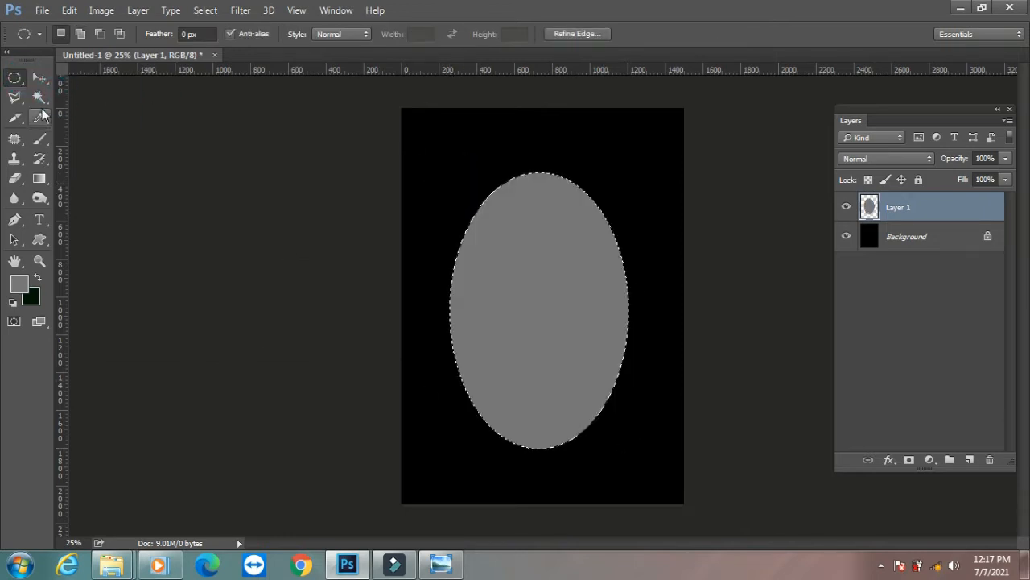
key("ctrl+d")
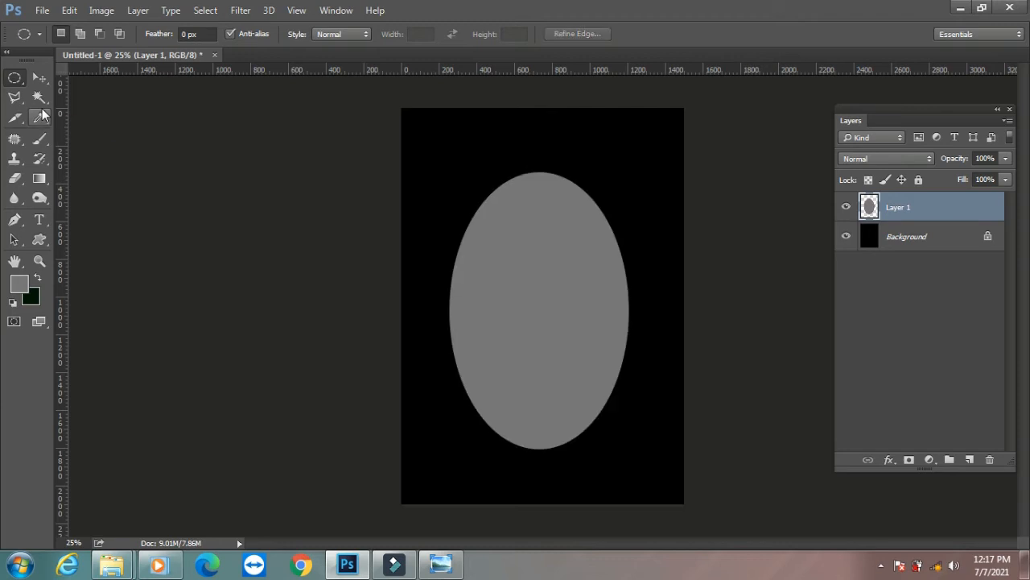
Apply a Gaussian Blur with a radius of 197.4 pixels to the gray ellipse on Layer 1
left_click(241, 11)
mouse_move(388, 175)
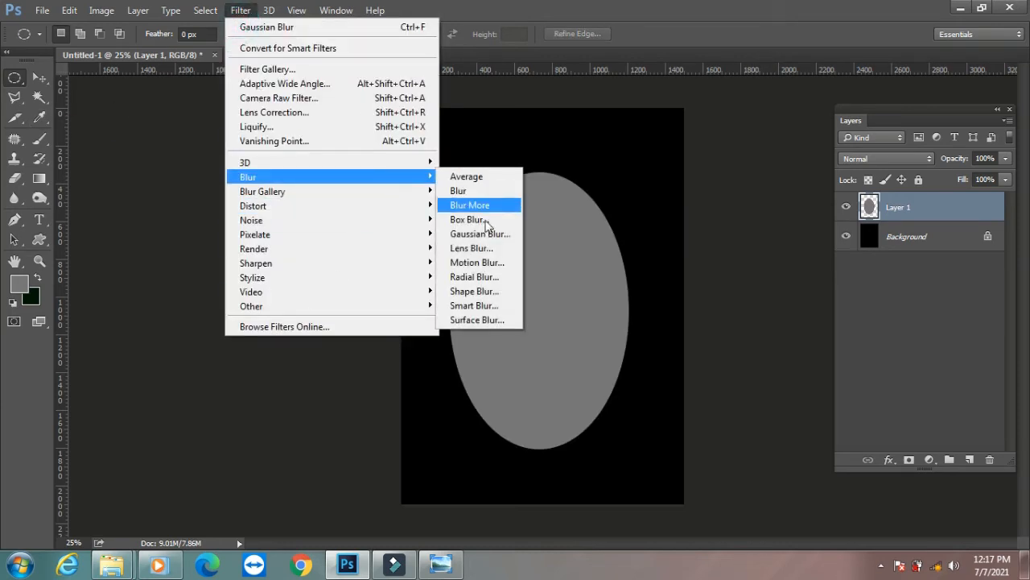
left_click(481, 233)
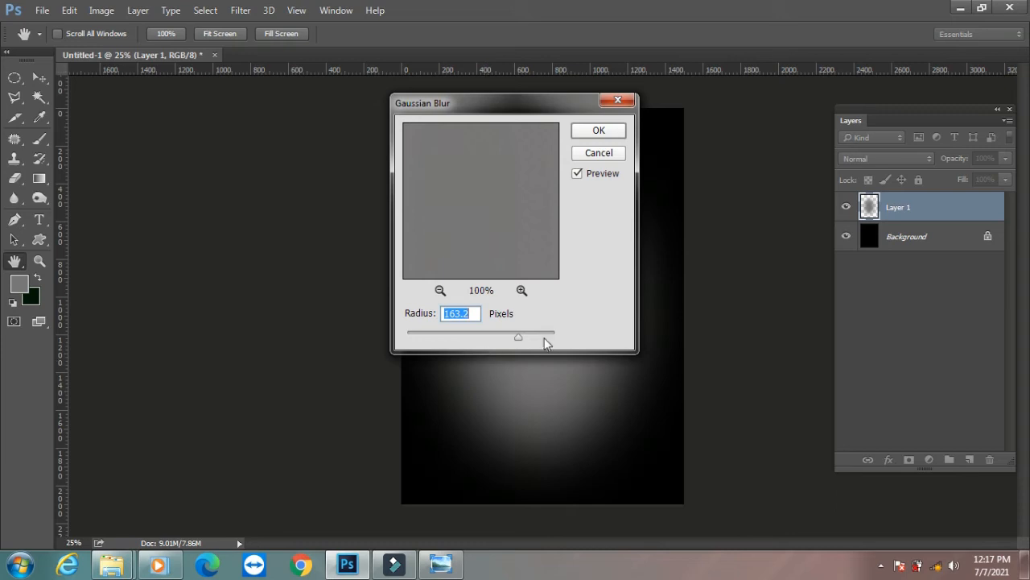
left_click(527, 337)
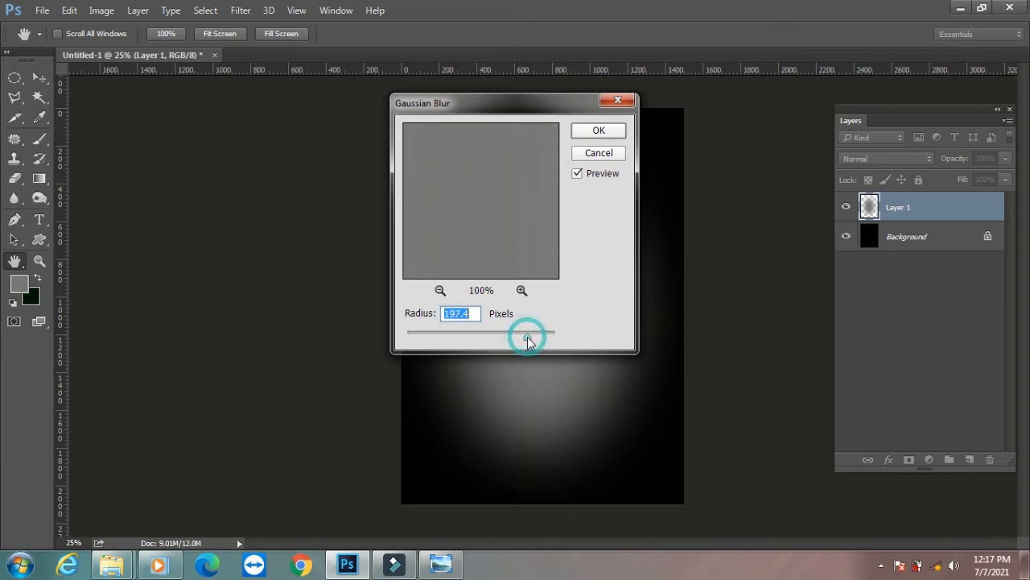
left_click(610, 131)
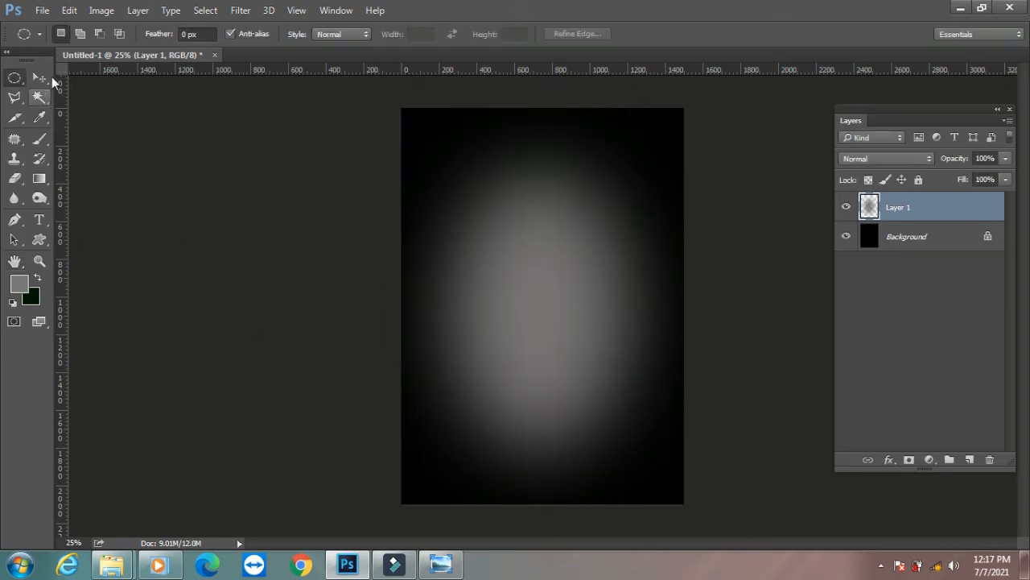
Merge the blurred ellipse on Layer 1 with the black Background layer
left_click(40, 76)
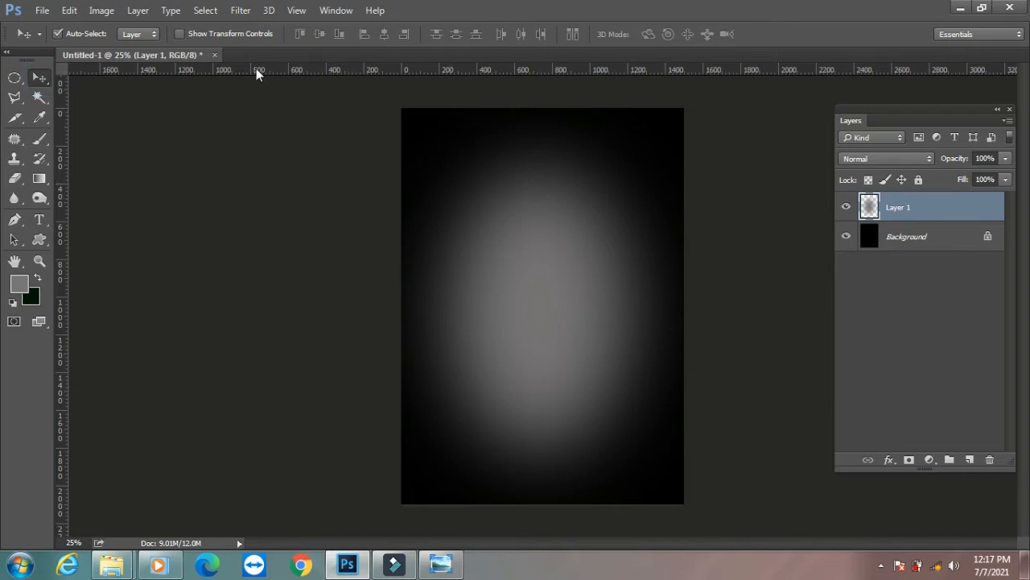
left_click(929, 244, "ctrl")
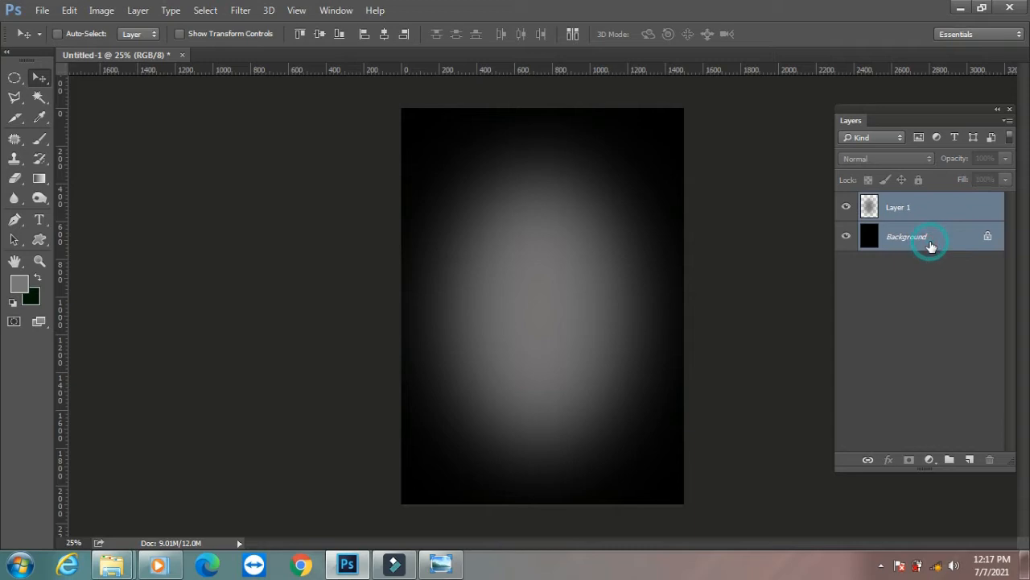
key("ctrl+e")
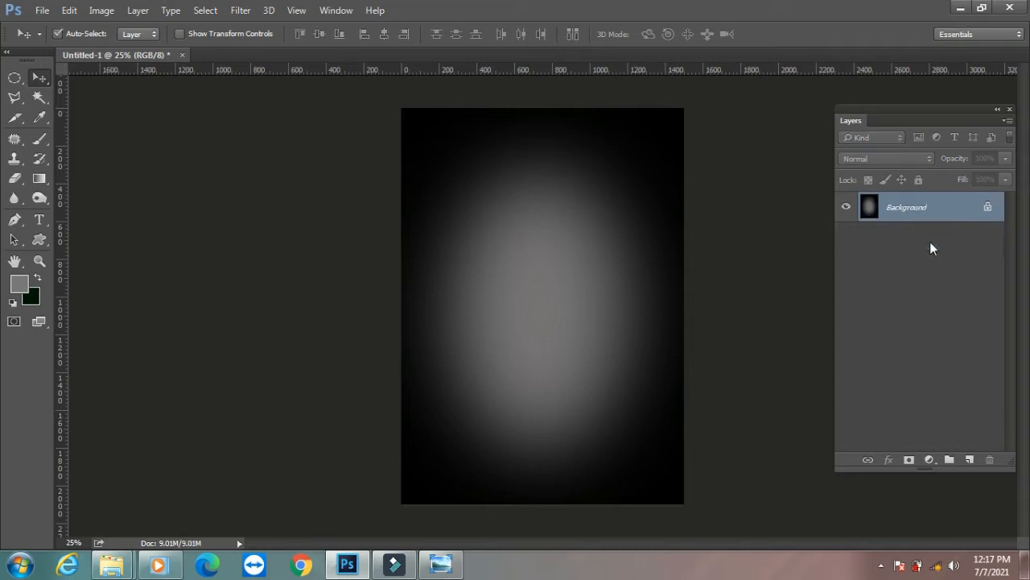
Open the images dog_PNG50346, dog_PNG50390 and dog_PNG50411 from the png folder
key("ctrl+o")
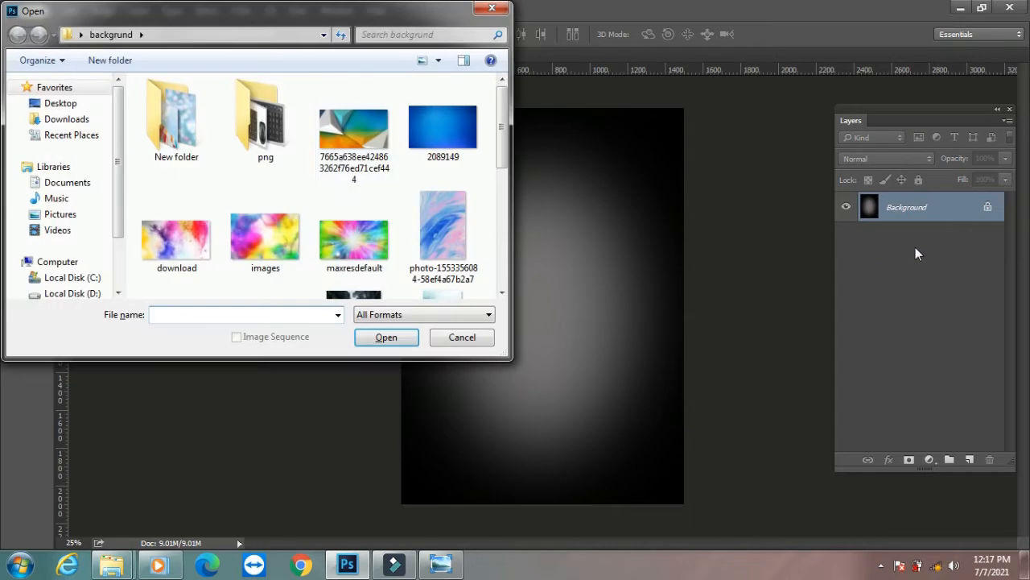
double_click(261, 120)
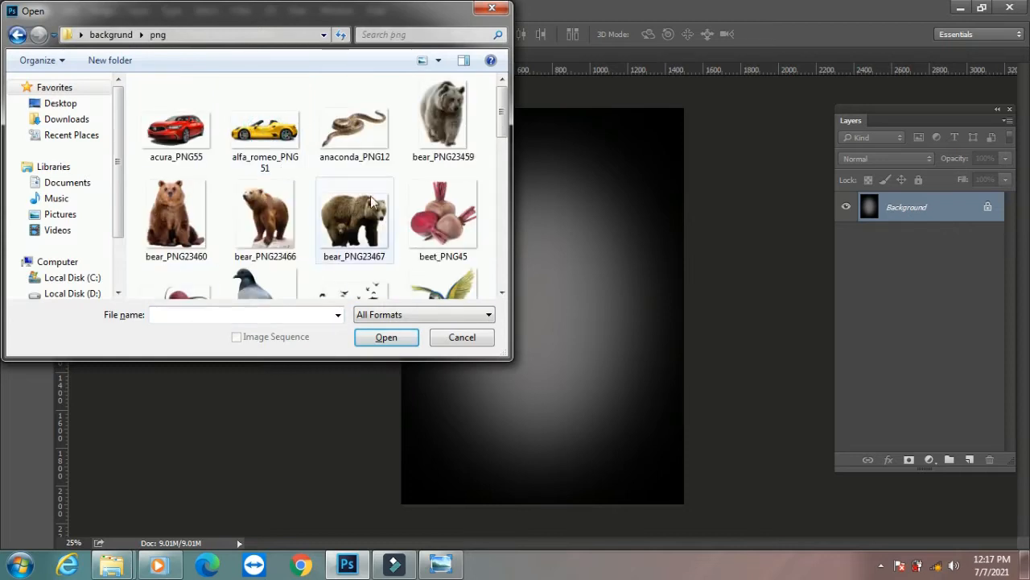
left_click(171, 126)
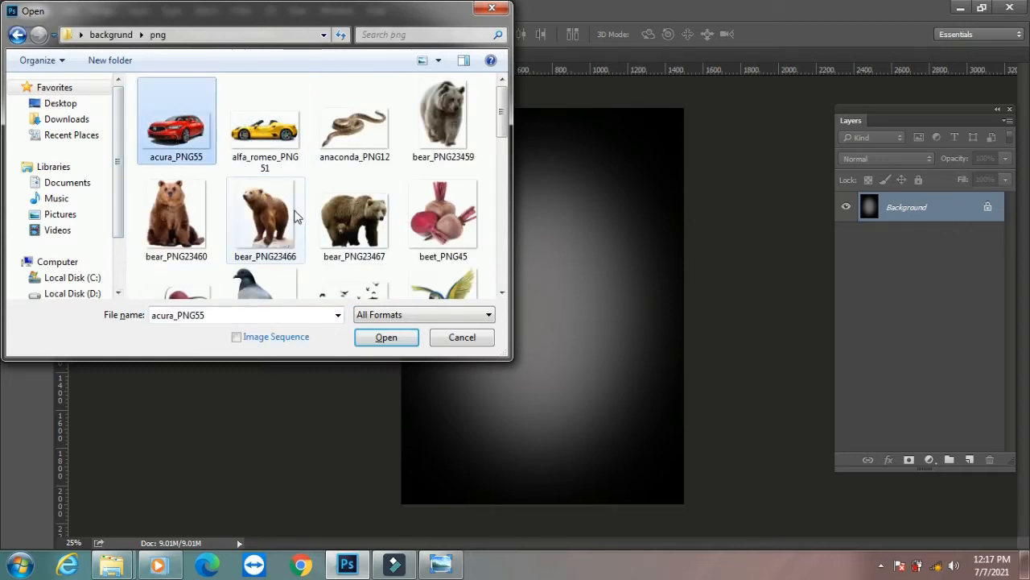
left_click_drag(502, 103, 504, 159)
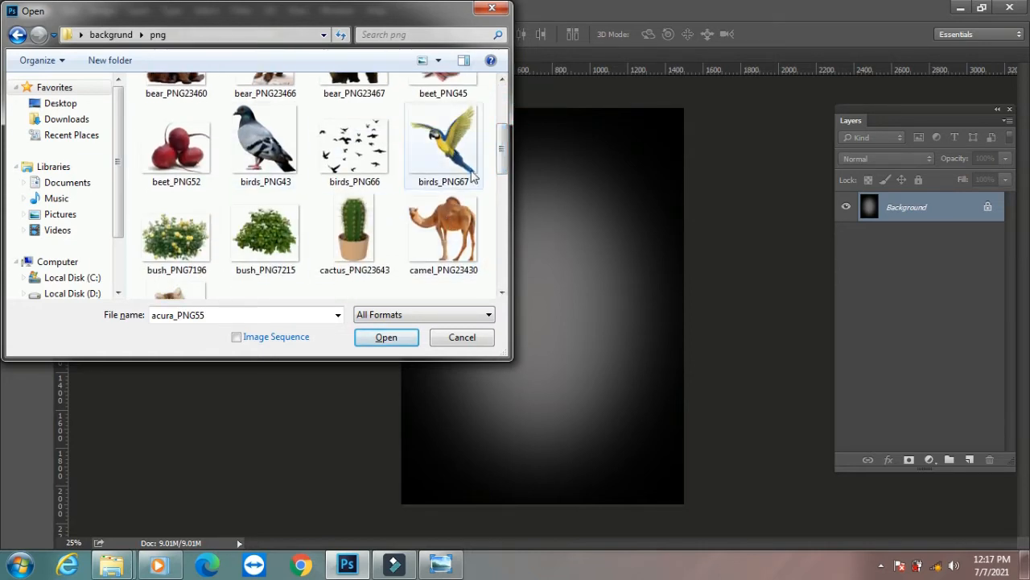
left_click_drag(501, 147, 504, 97)
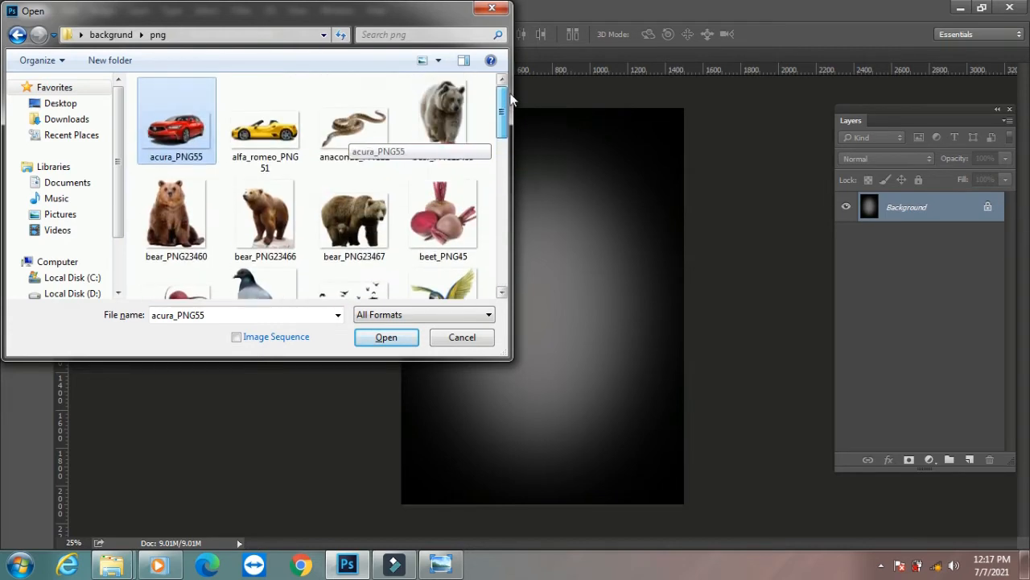
left_click(271, 129, "ctrl")
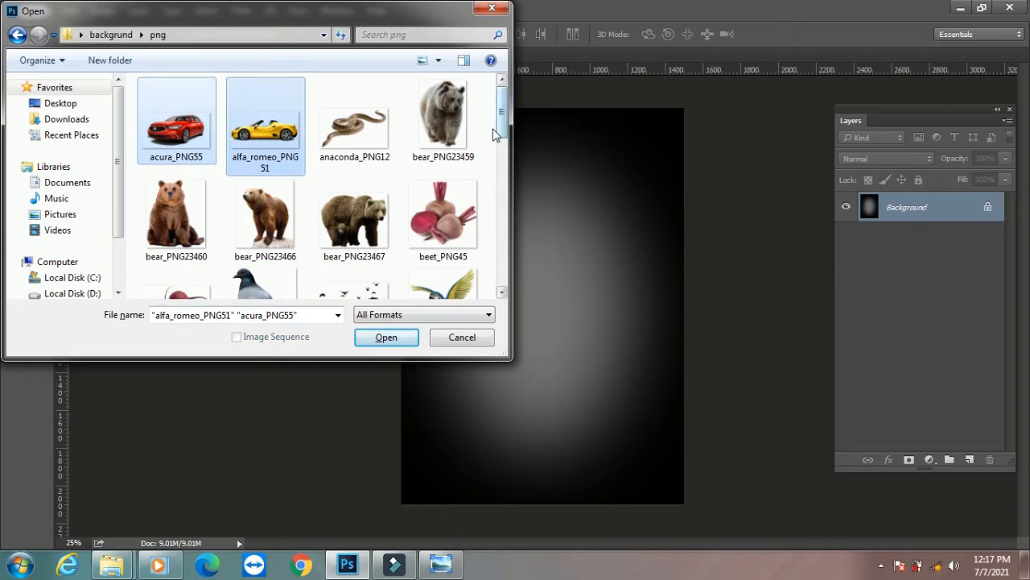
left_click_drag(507, 119, 518, 210)
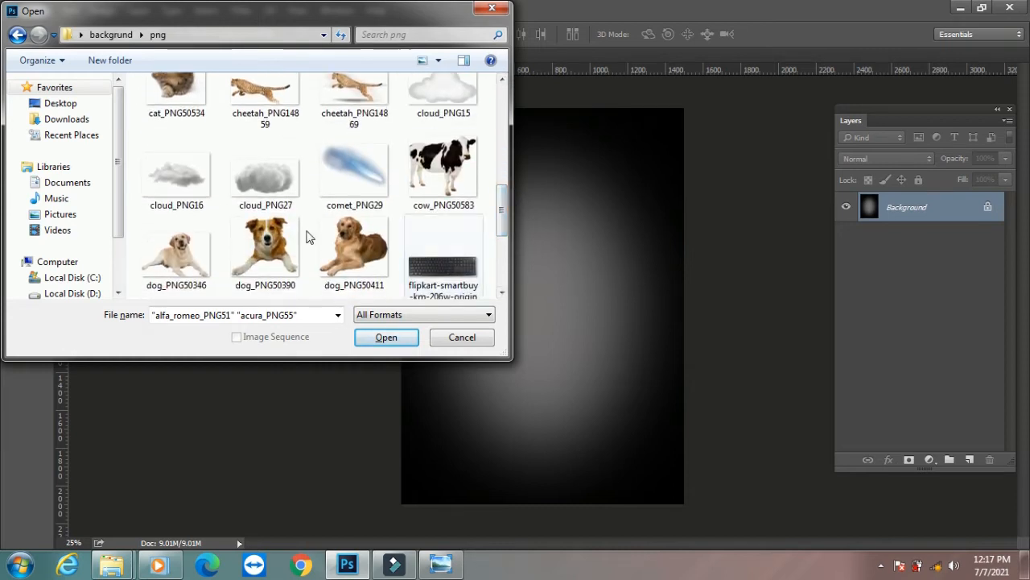
left_click(207, 271)
left_click(266, 218, "ctrl")
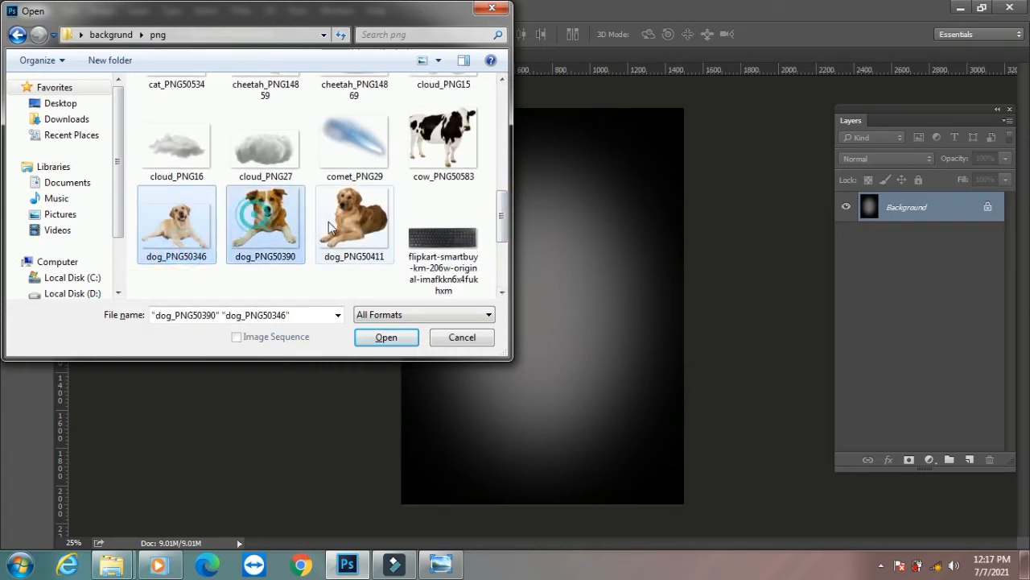
left_click(342, 222, "ctrl")
left_click(386, 338)
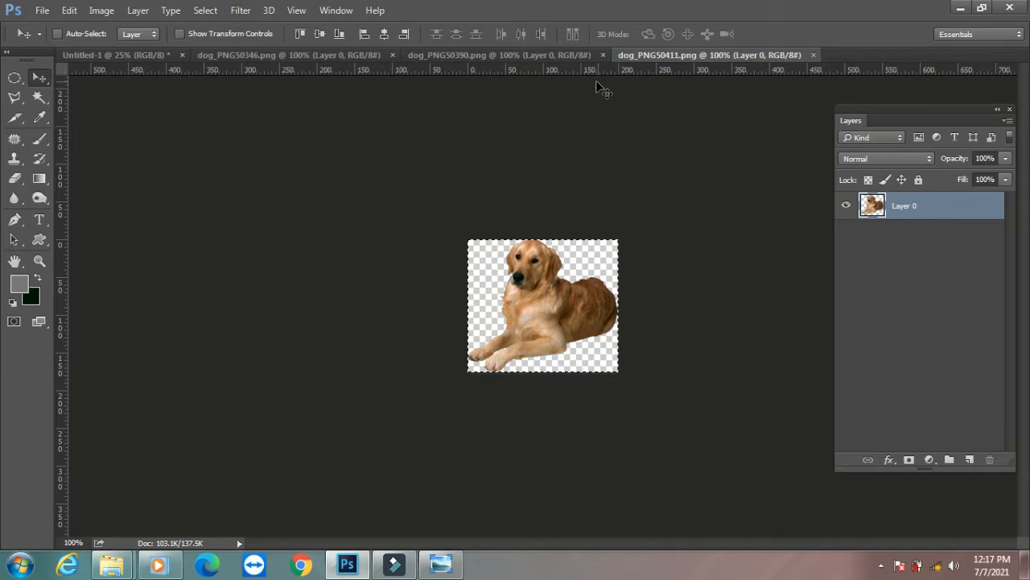
Paste the dog_PNG50411 image into Untitled-1 and scale it up around its centre to span most of the canvas width
left_click_drag(125, 60, 511, 207)
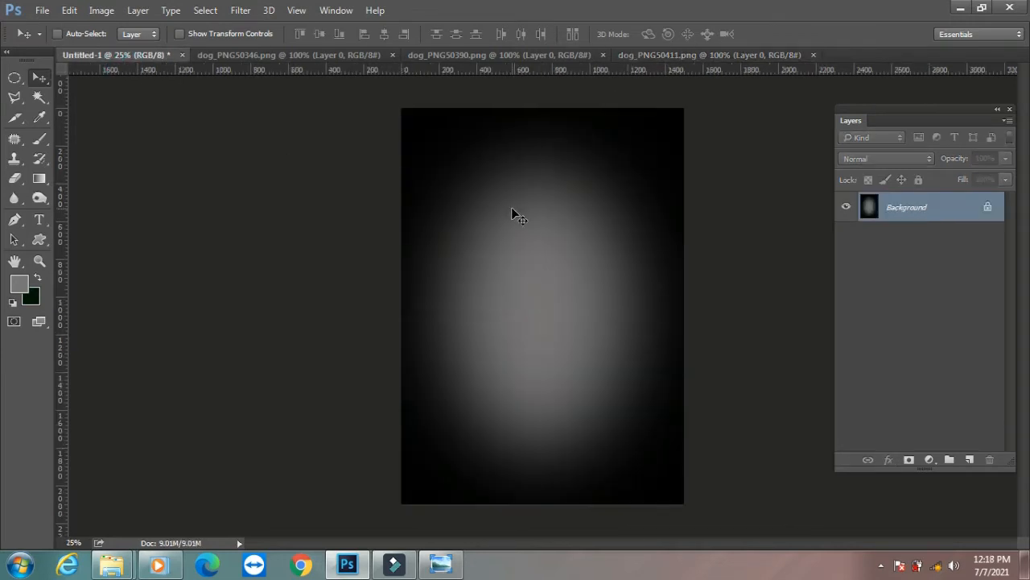
key("ctrl+t")
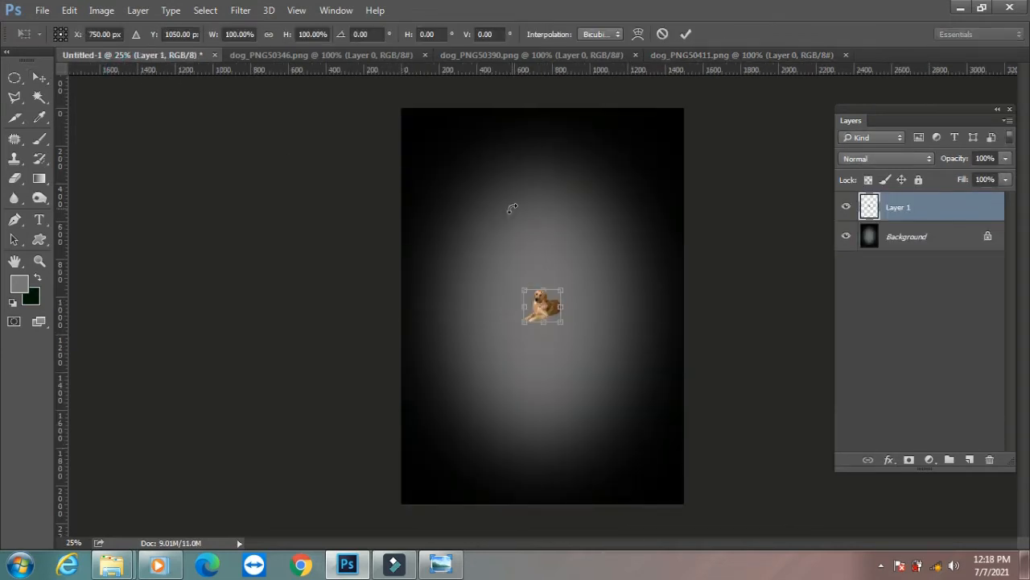
left_click_drag(561, 287, 639, 220)
key("Return")
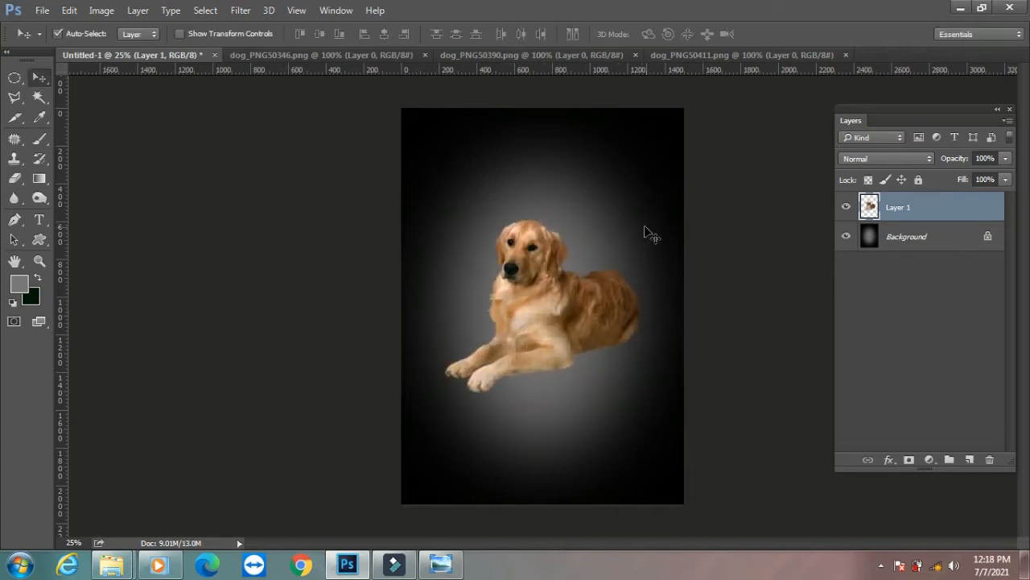
Shift the dog on Layer 1 slightly left on the canvas and create a video timeline for the composition
left_click_drag(566, 330, 558, 326)
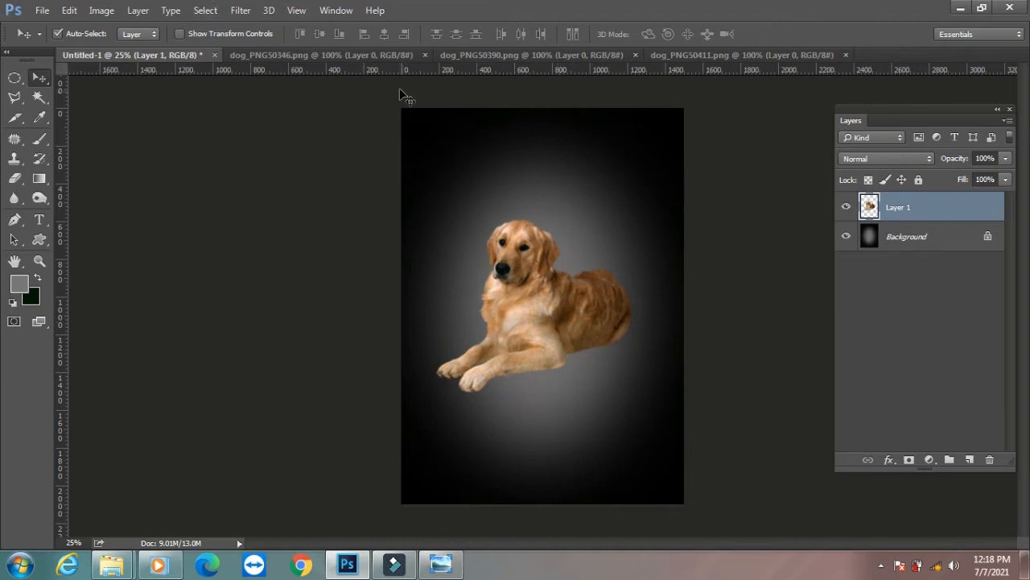
left_click(332, 9)
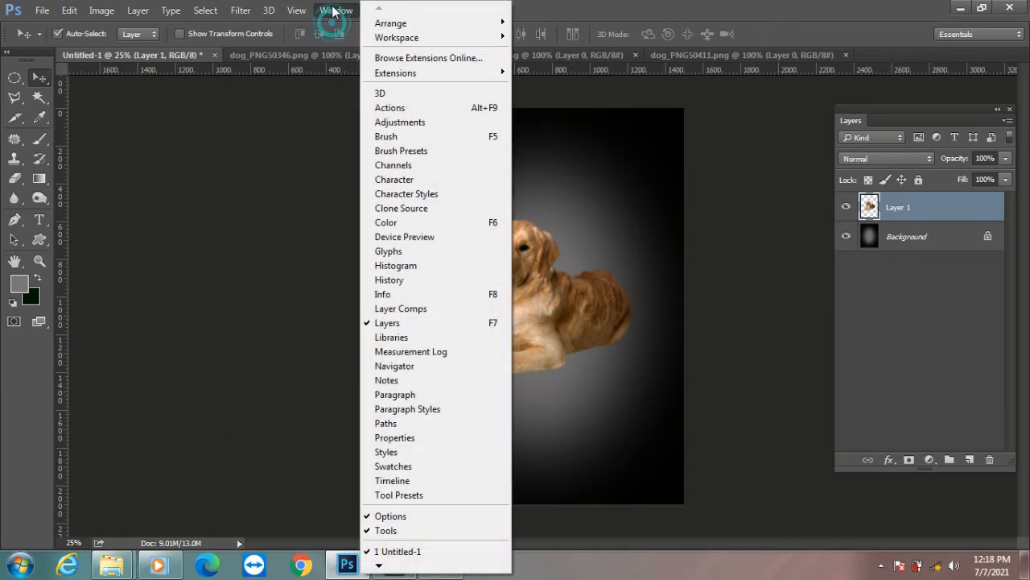
left_click(413, 481)
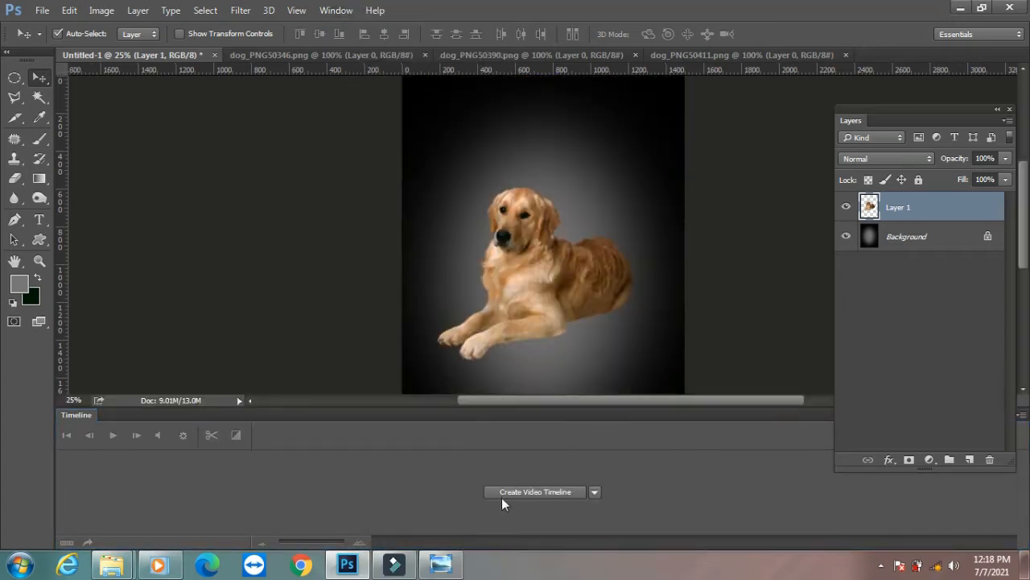
left_click(594, 492)
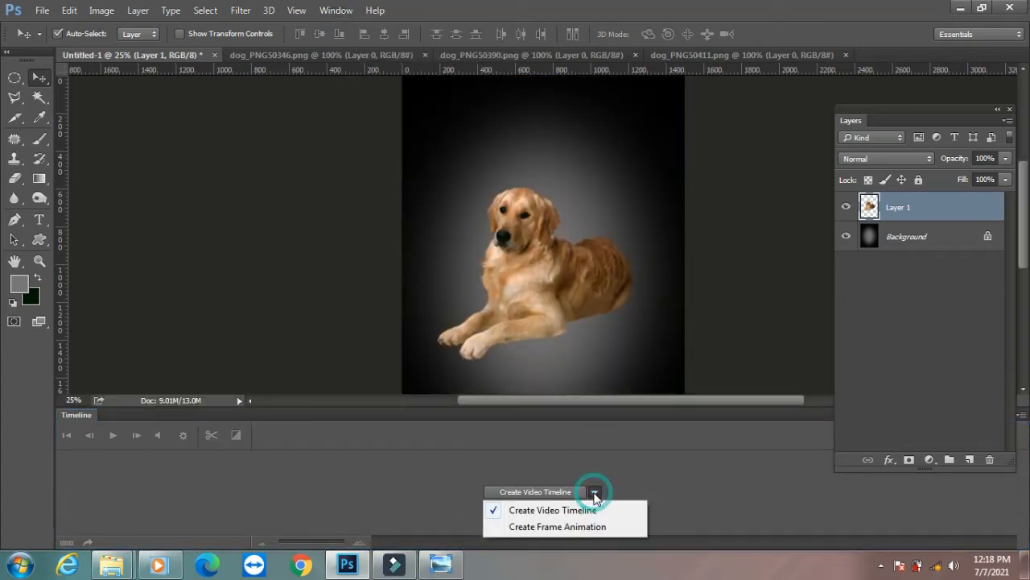
left_click(554, 510)
left_click(534, 492)
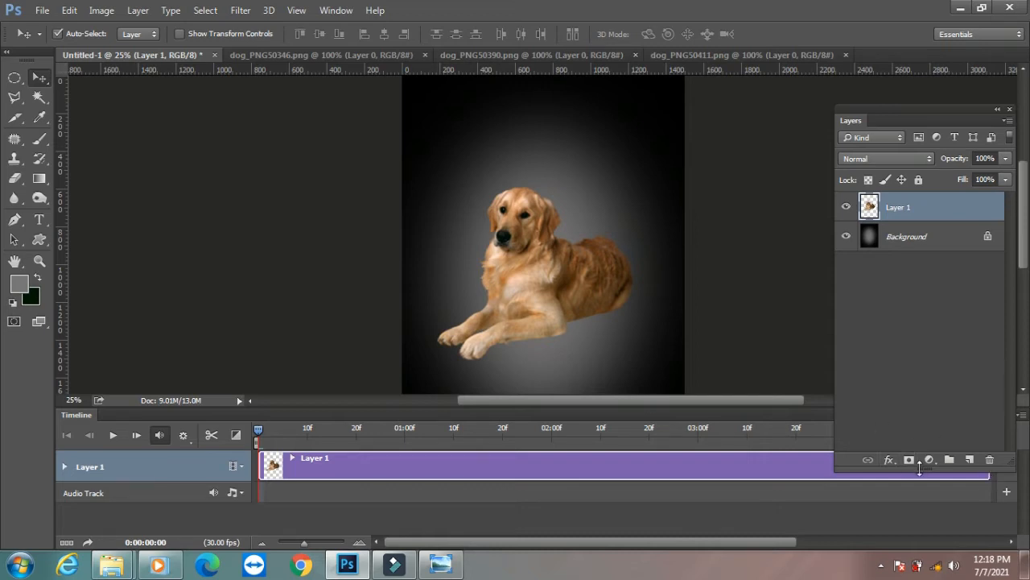
Trim the Layer 1 clip to just under one second and move the playhead to its last frame, 0:00:00:27
left_click_drag(920, 468, 918, 370)
left_click_drag(985, 465, 391, 487)
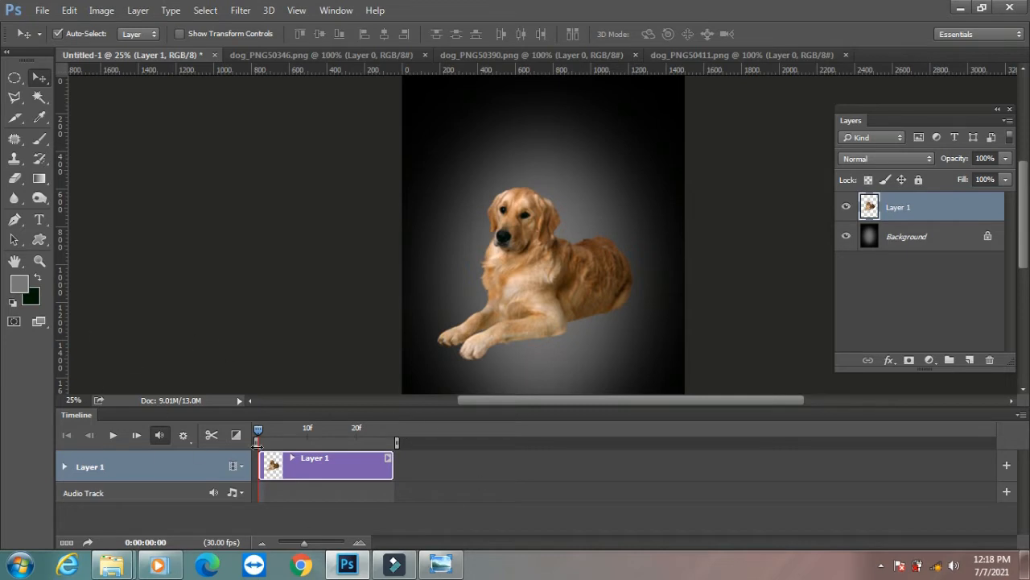
left_click_drag(259, 430, 404, 427)
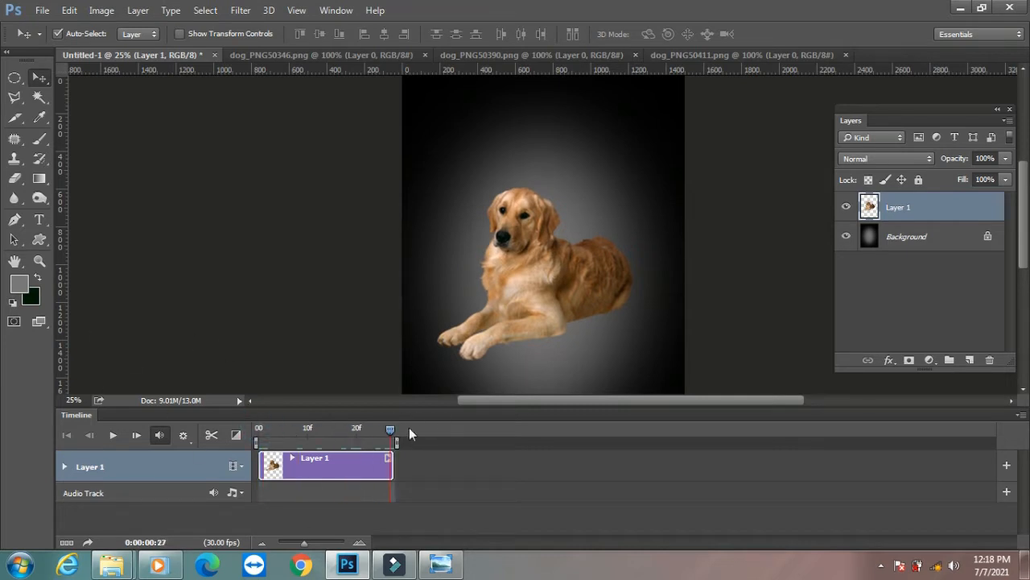
Paste the dog_PNG50390 image into Untitled-1 and start its clip at 0:00:00:28, directly after the Layer 1 clip
left_click(470, 55)
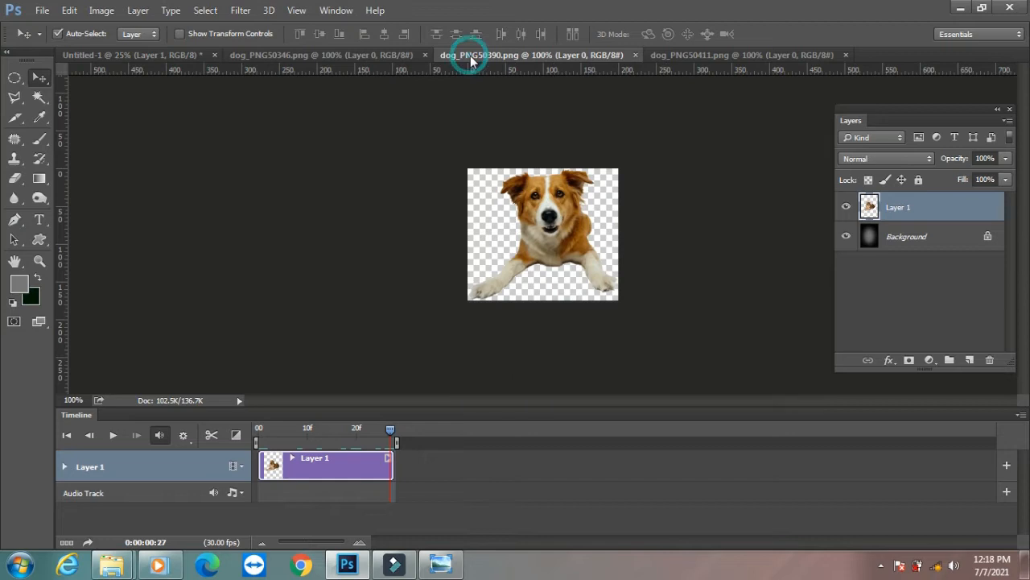
key("ctrl+a")
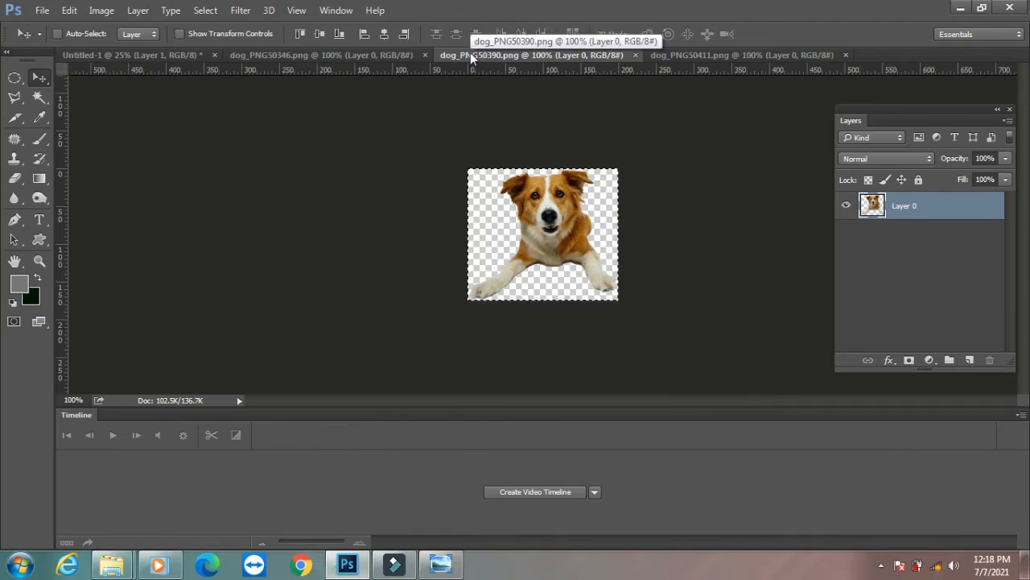
left_click(270, 56)
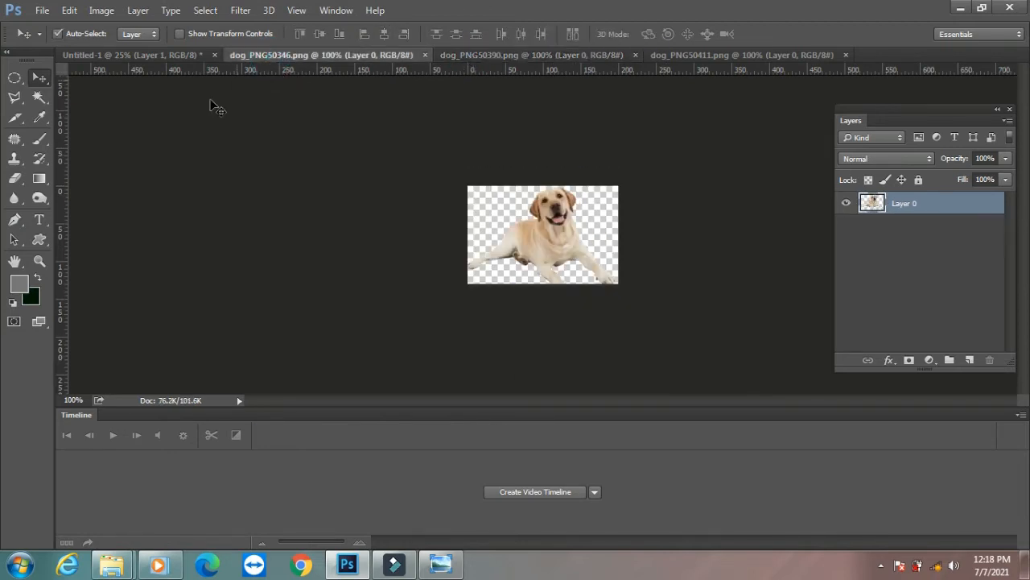
left_click(175, 55)
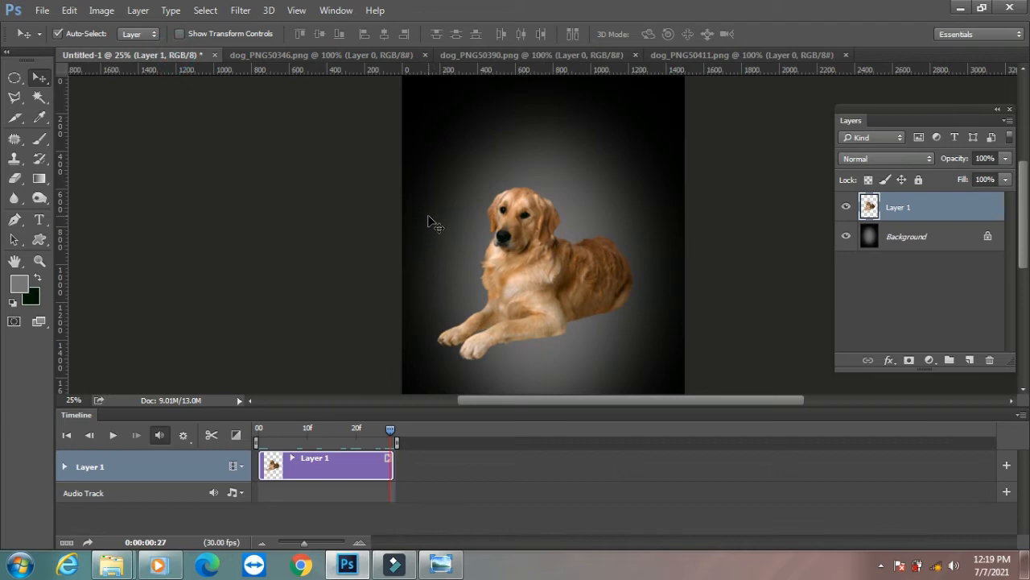
key("ctrl+v")
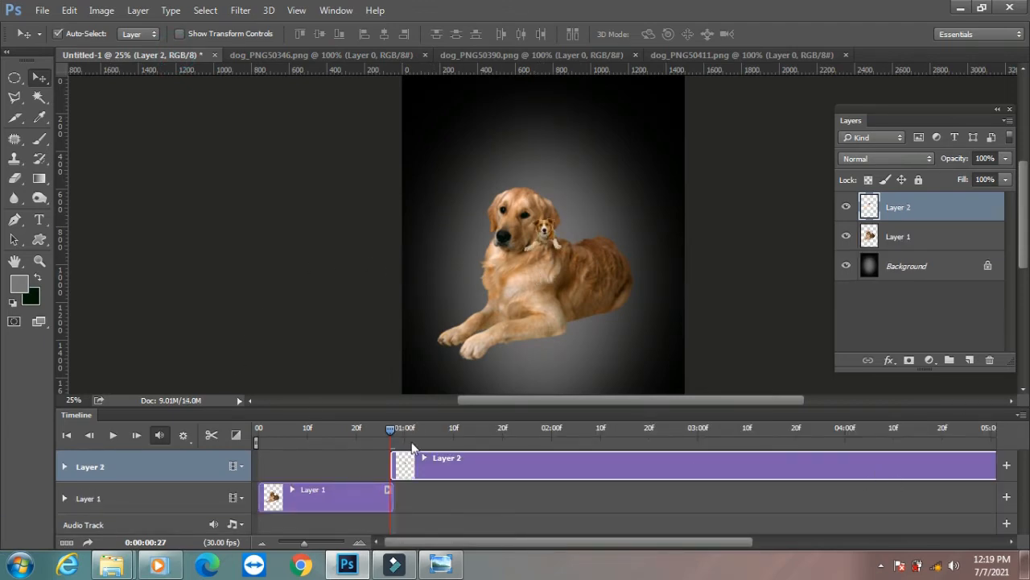
mouse_move(391, 433)
left_mouse_down()
mouse_move(354, 429)
mouse_move(397, 430)
left_mouse_up()
left_click_drag(472, 457, 478, 457)
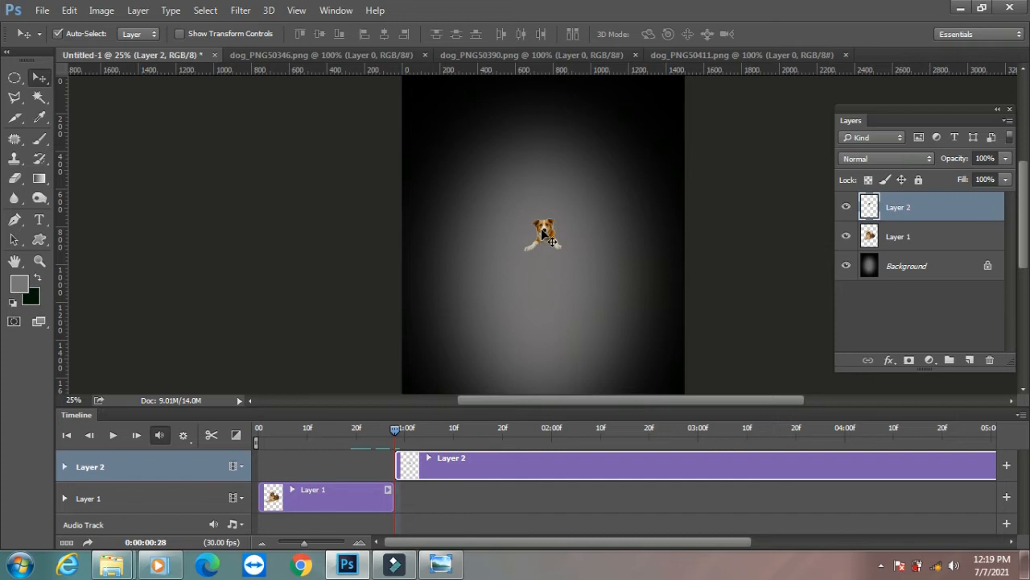
Scale up the dog on Layer 2 around its centre to span most of the canvas width and centre it on the glow
key("ctrl+t")
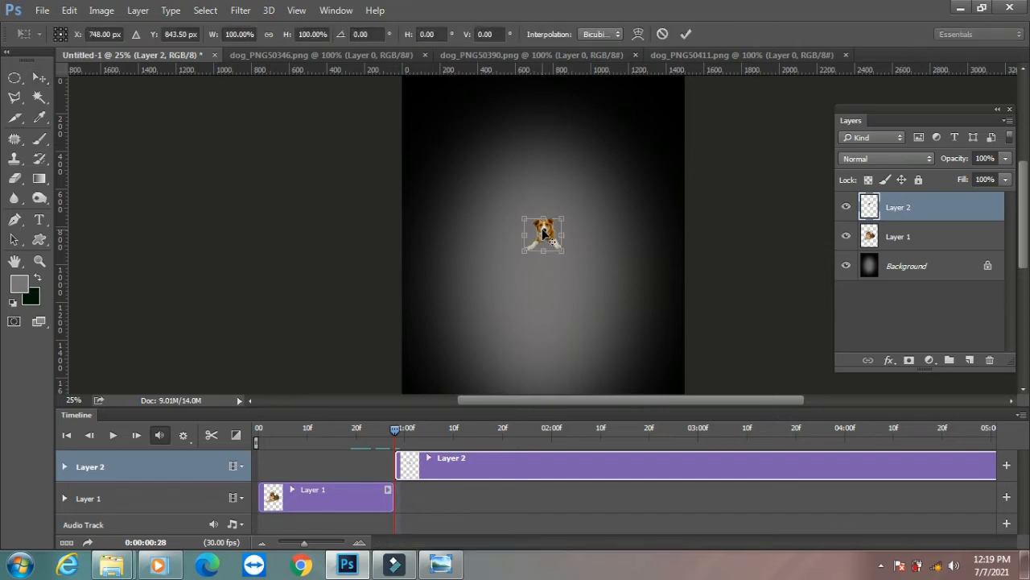
left_click_drag(562, 256, 638, 320)
key("Return")
left_click_drag(563, 240, 549, 269)
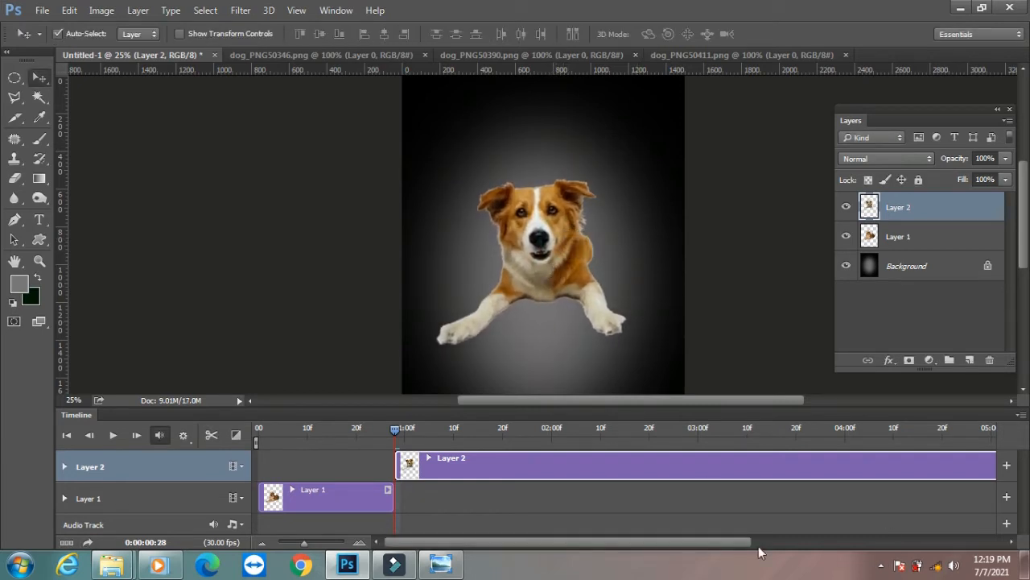
Trim the Layer 2 clip to about one second and move the playhead to its last frame, 0:00:01:28
left_click_drag(686, 542, 804, 543)
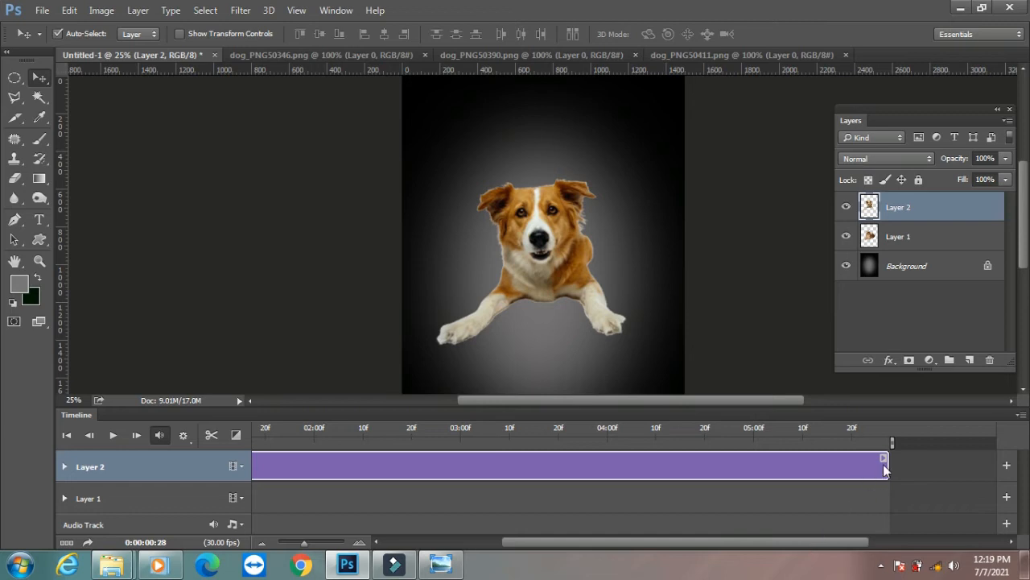
left_click_drag(886, 461, 554, 465)
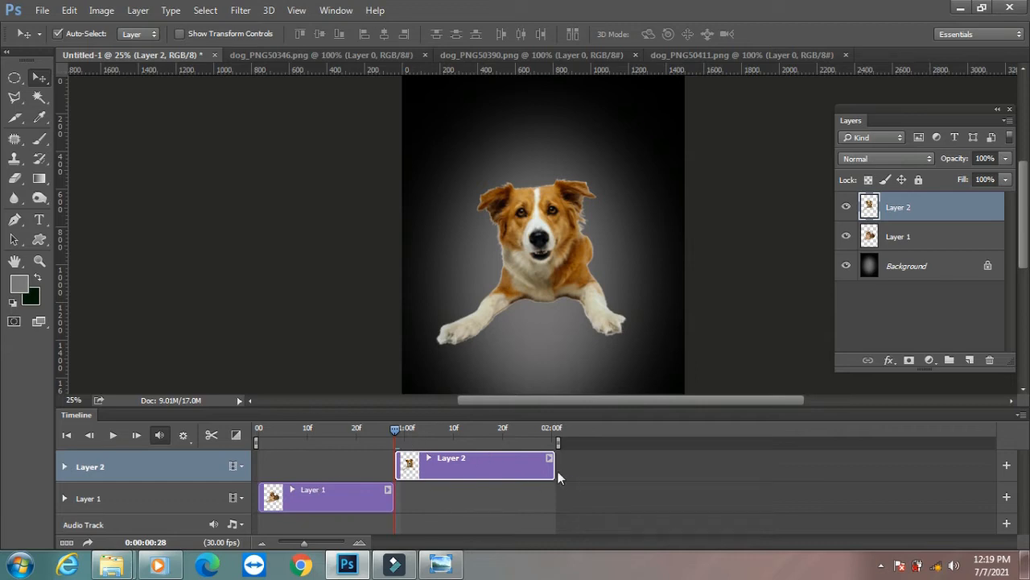
left_click_drag(554, 470, 544, 469)
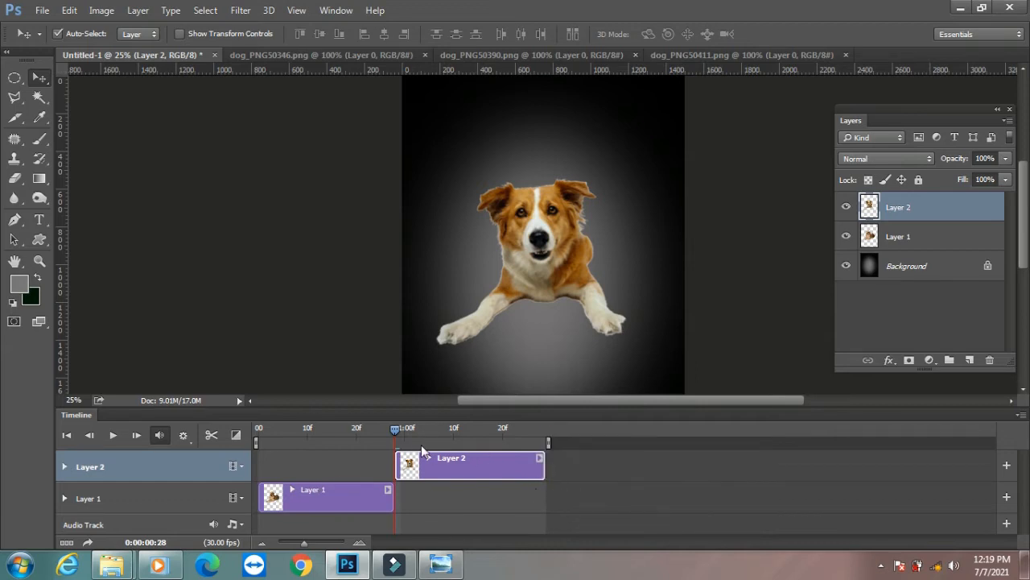
left_click_drag(394, 433, 559, 426)
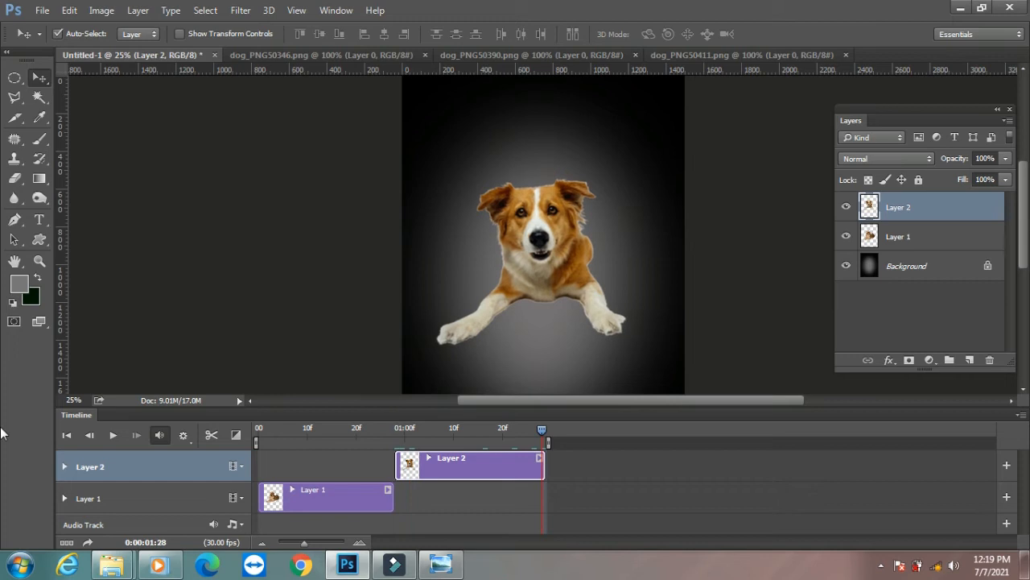
Paste the dog_PNG50346 image into Untitled-1 and start its clip at 0:00:01:29, directly after the Layer 2 clip
left_click(492, 55)
left_click(387, 56)
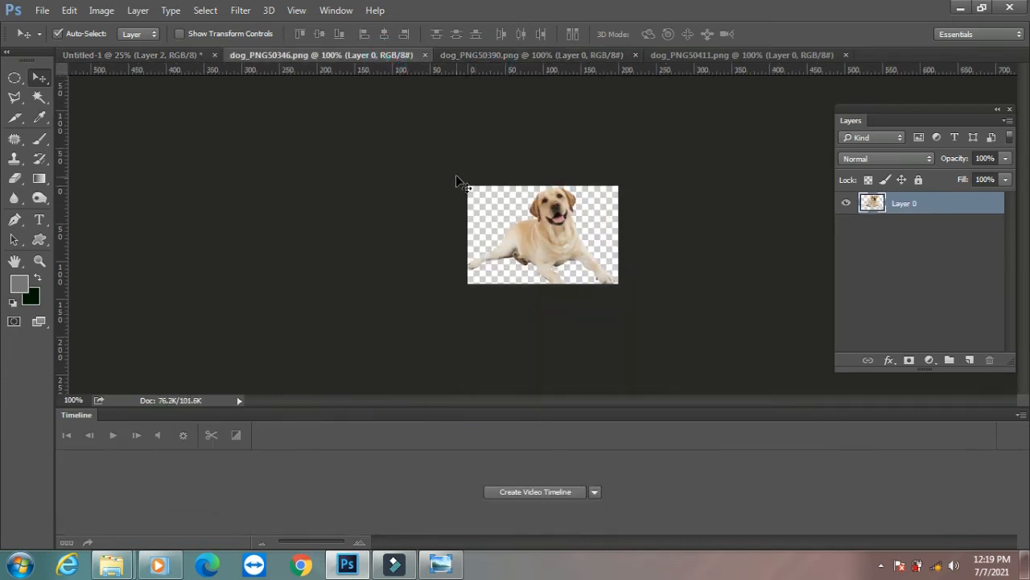
key("ctrl+a")
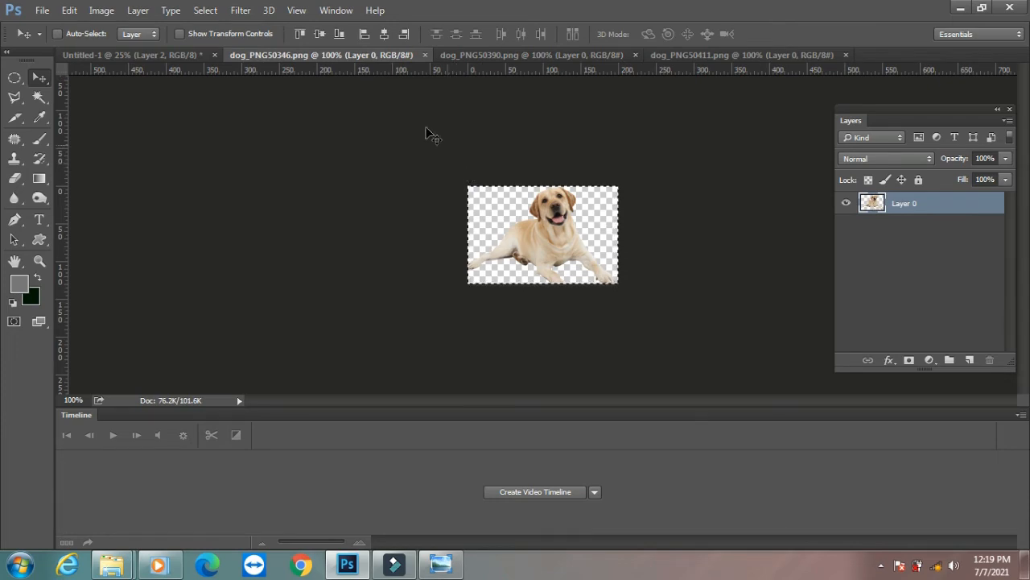
left_click(133, 53)
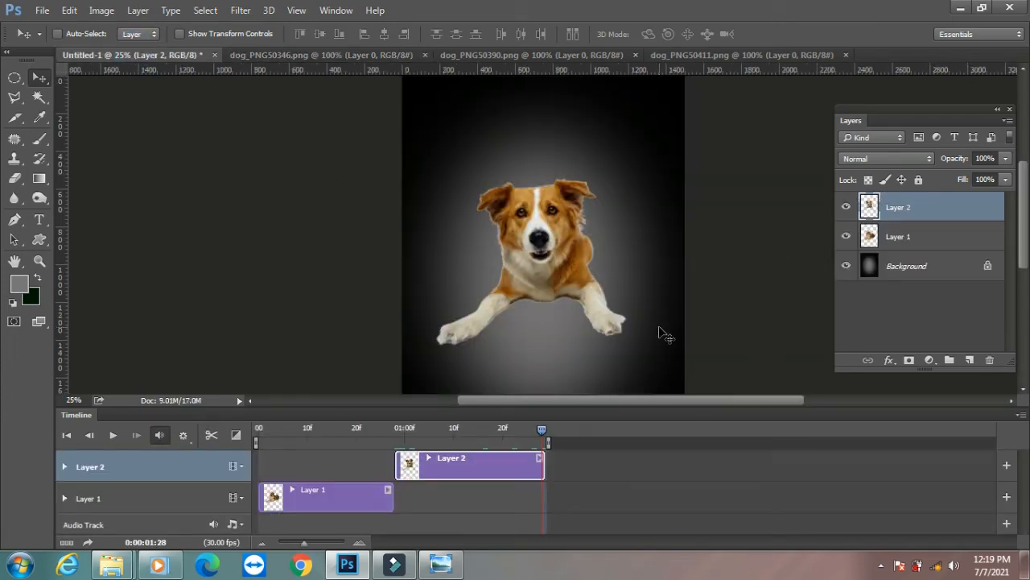
key("ctrl+v")
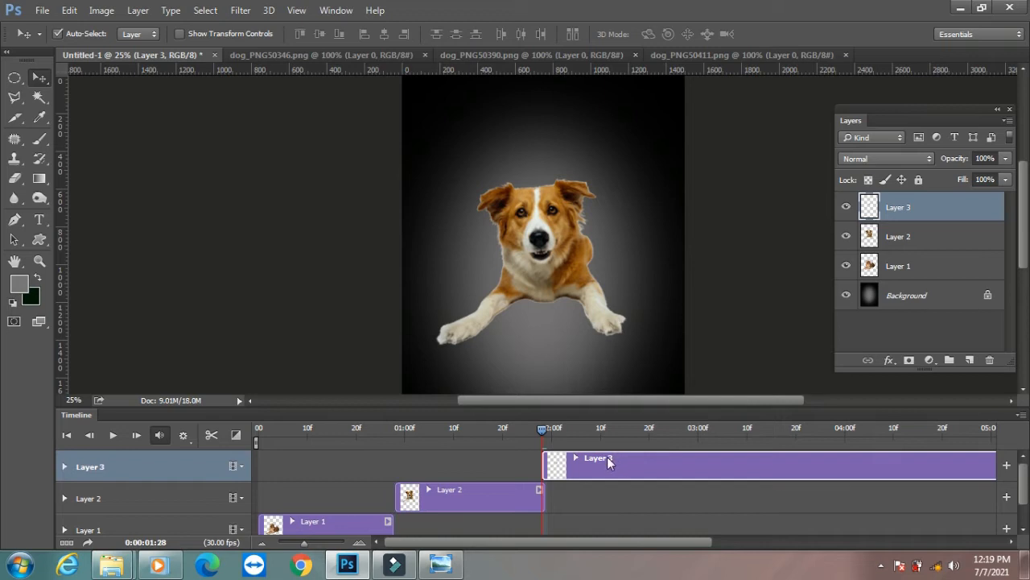
left_click_drag(607, 461, 615, 456)
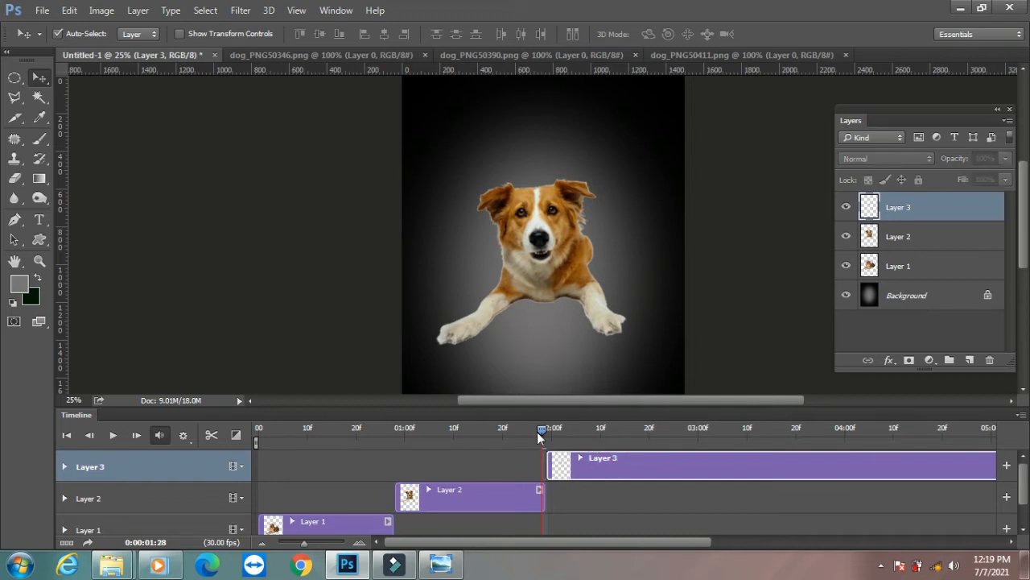
left_click_drag(540, 428, 546, 427)
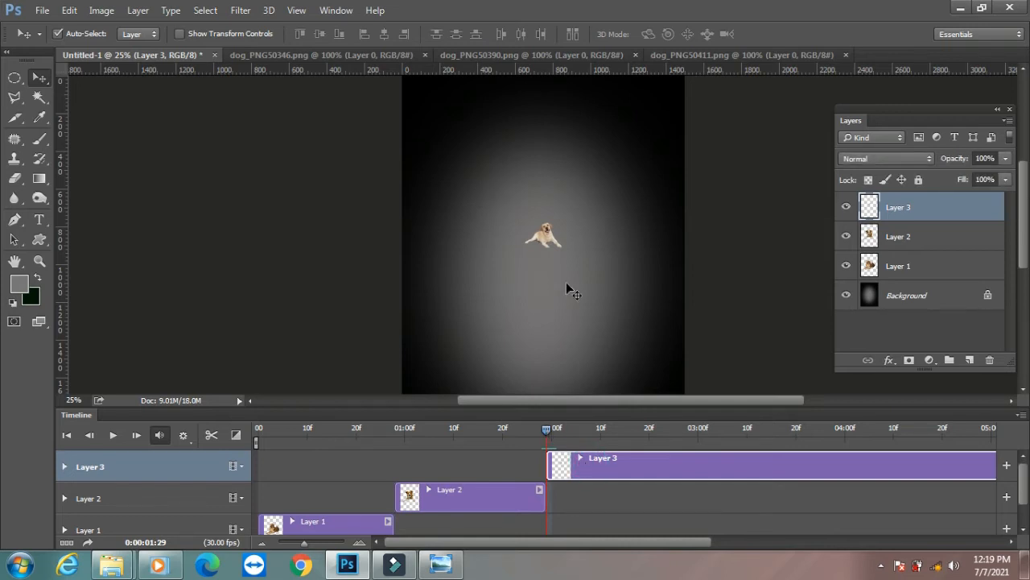
Scale up the dog on Layer 3 around its centre to span most of the canvas width and move it slightly down
key("ctrl+t")
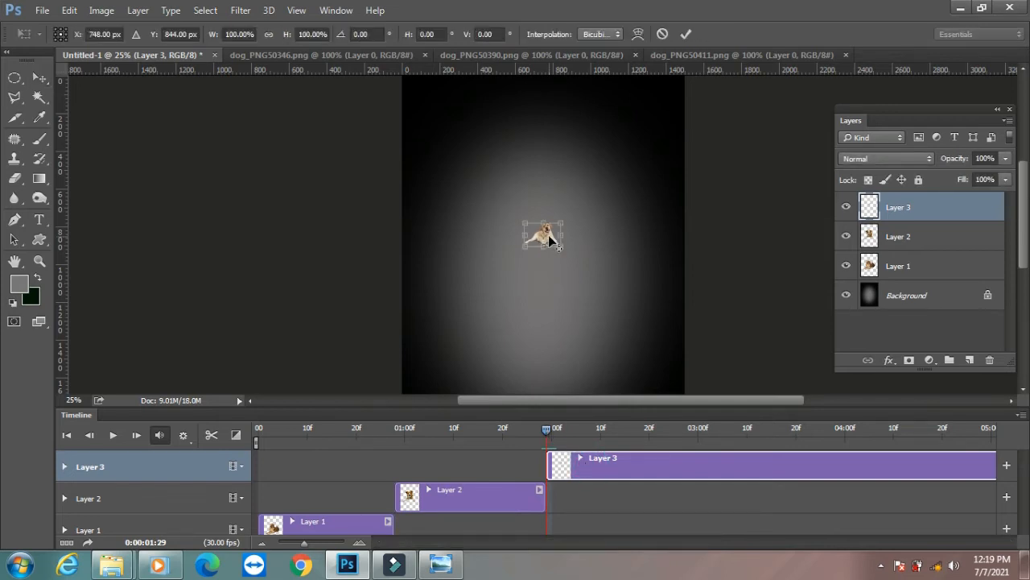
left_click_drag(559, 246, 653, 317)
key("Return")
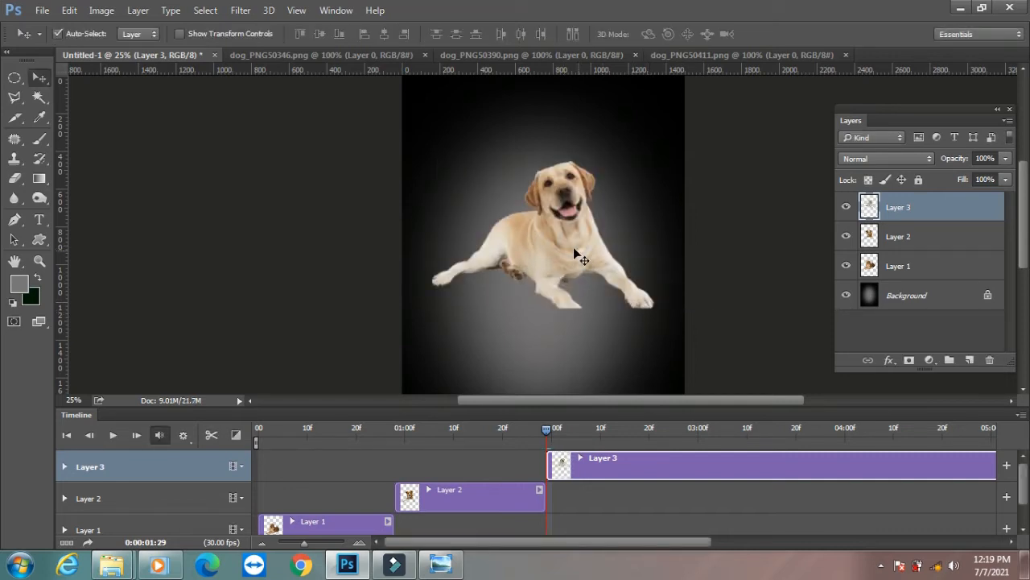
left_click_drag(581, 252, 580, 270)
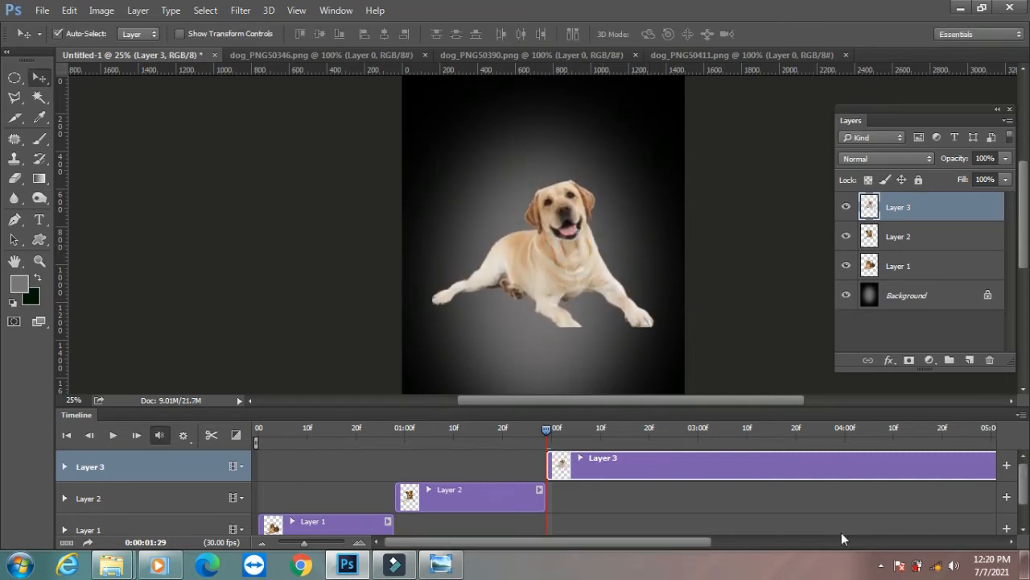
Trim the Layer 3 clip to about one second so that it ends near the 03:00f mark
left_click_drag(596, 543, 806, 524)
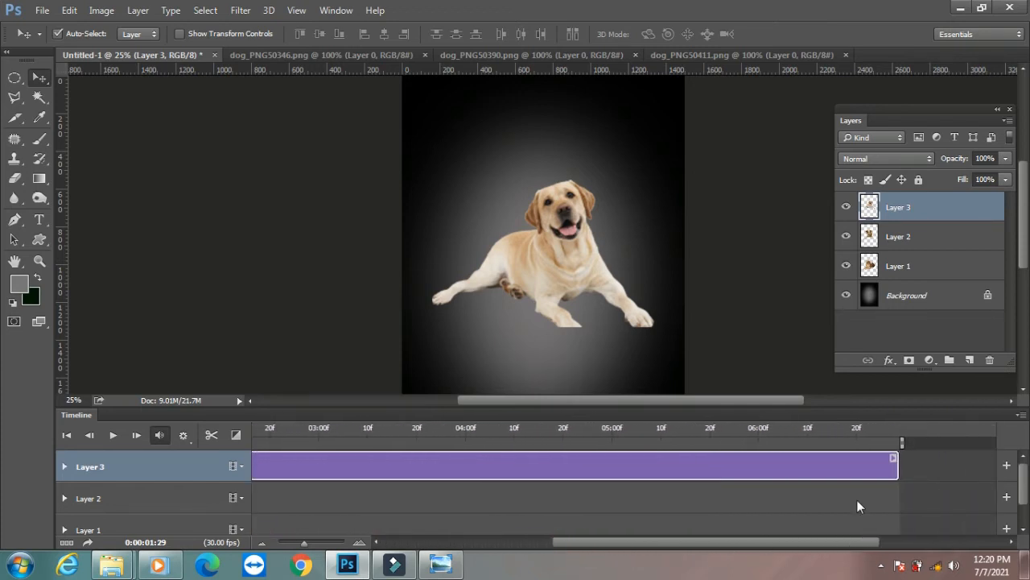
left_click_drag(895, 460, 347, 465)
left_click_drag(615, 469, 584, 469)
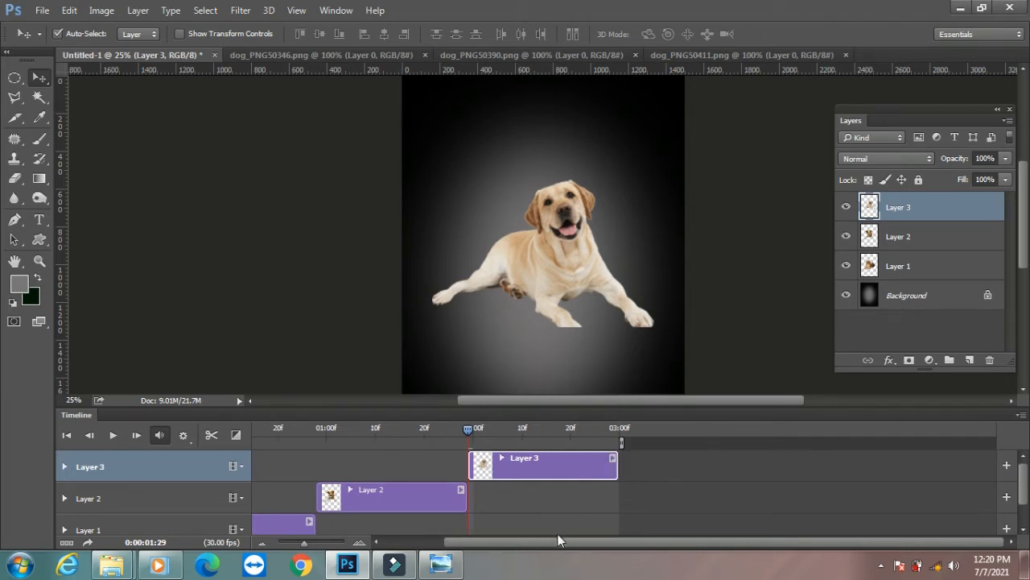
left_click_drag(578, 543, 521, 544)
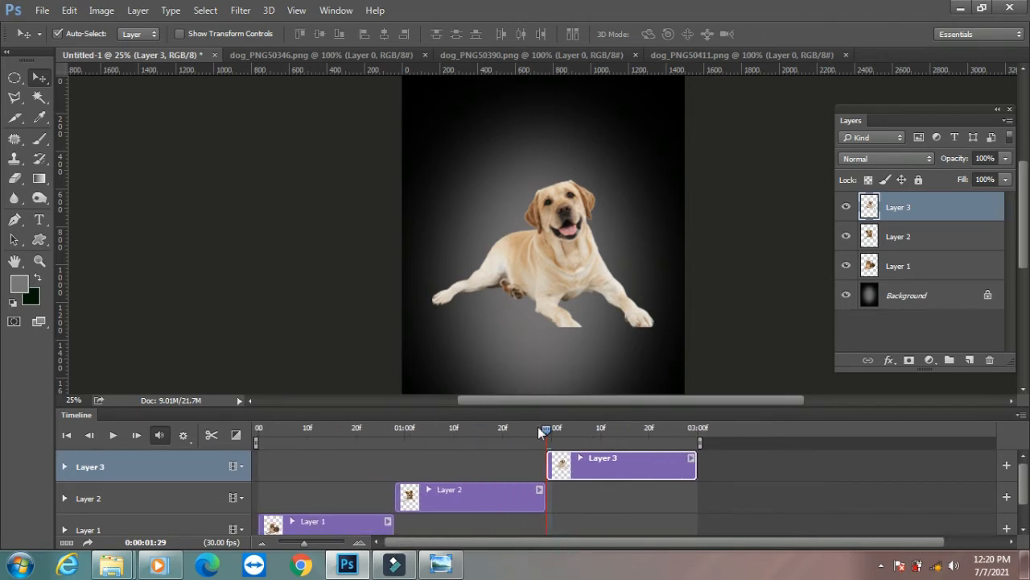
Play the timeline from the first frame to preview the sequence of the three dog clips
left_click_drag(544, 432, 256, 435)
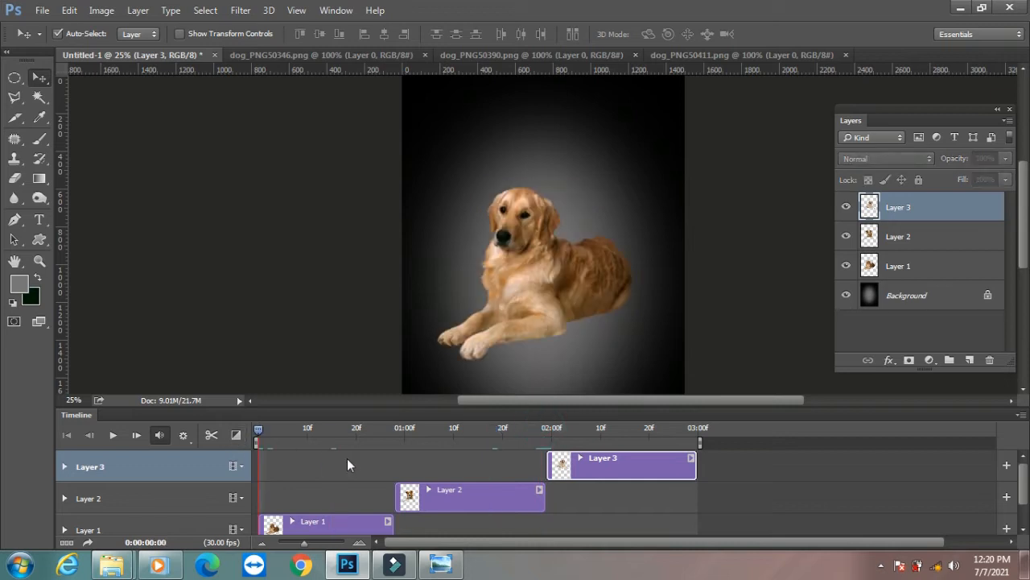
key("space")
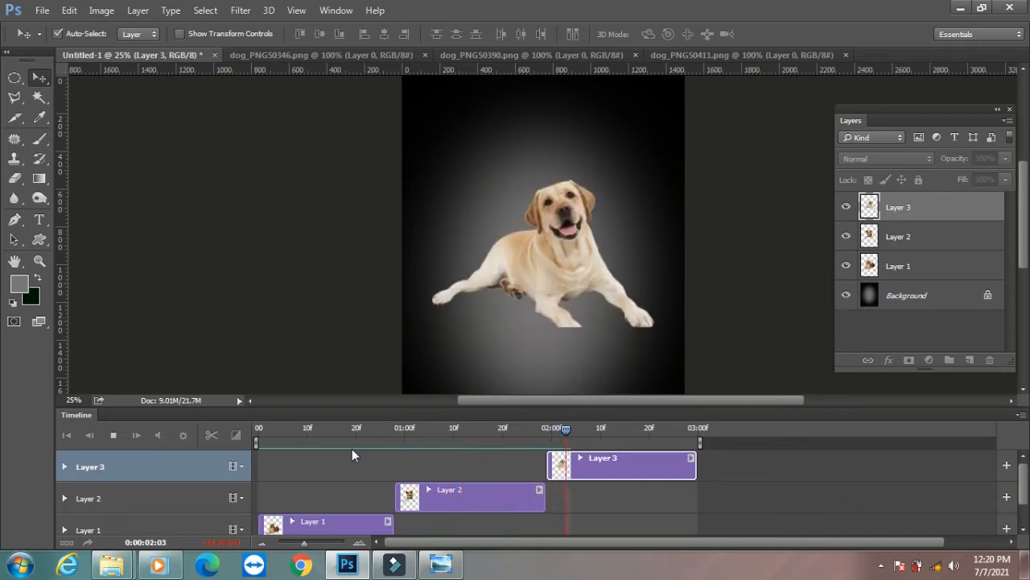
key("space")
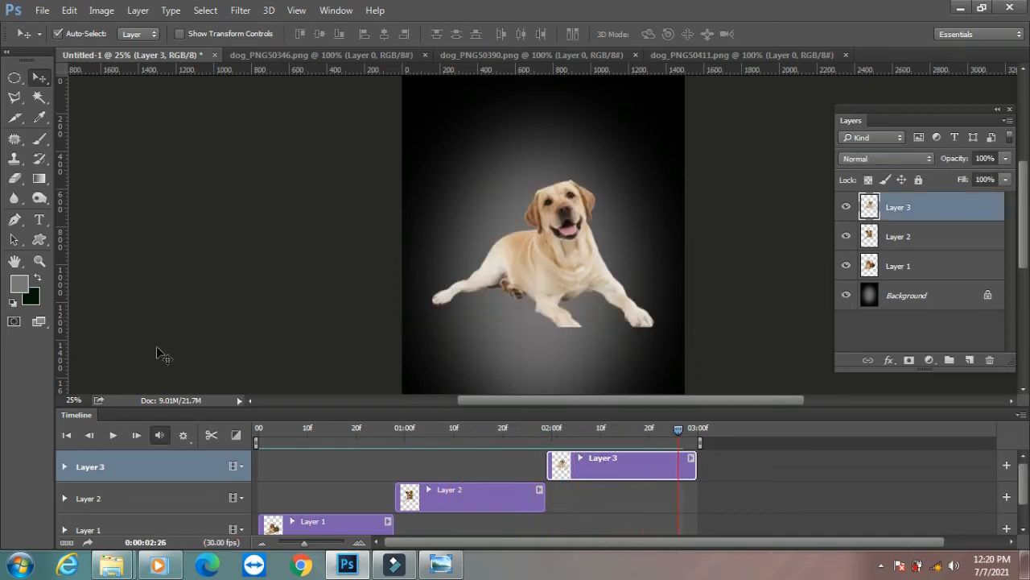
scroll(1026, 494, "down", 1)
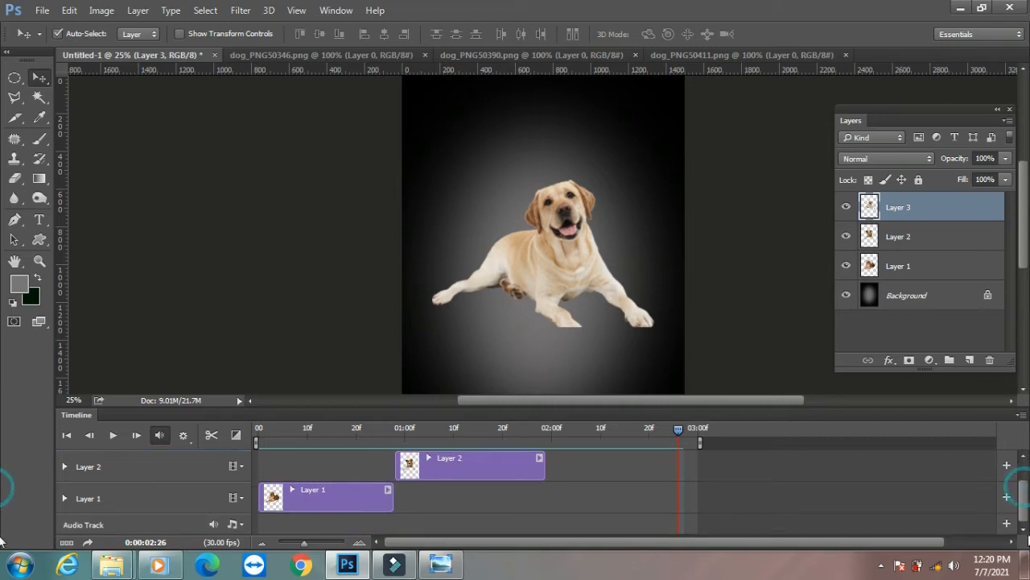
Expand Layer 1's animation properties and add an Opacity keyframe about 11 frames into its clip
left_click_drag(677, 429, 239, 469)
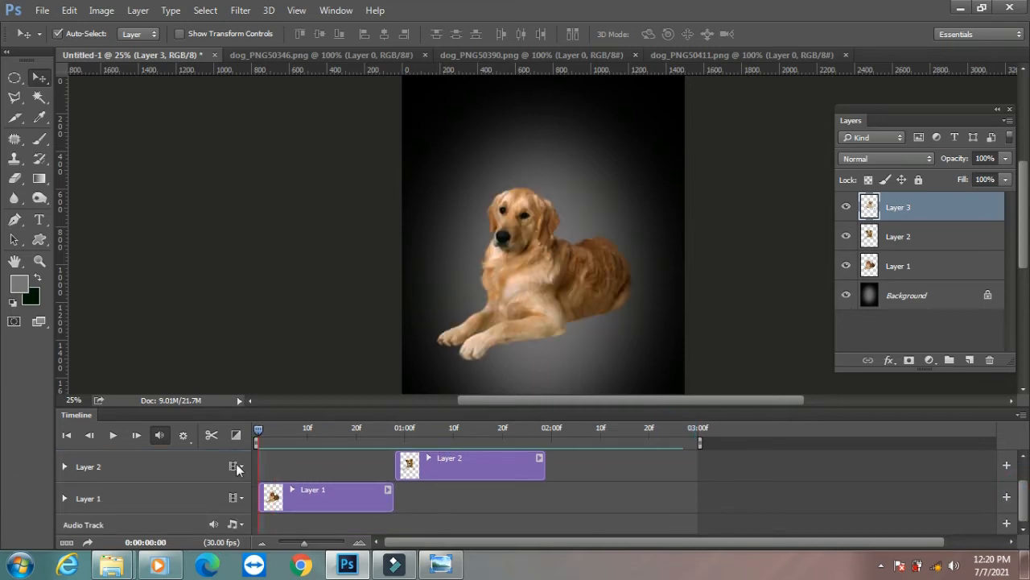
left_click(65, 498)
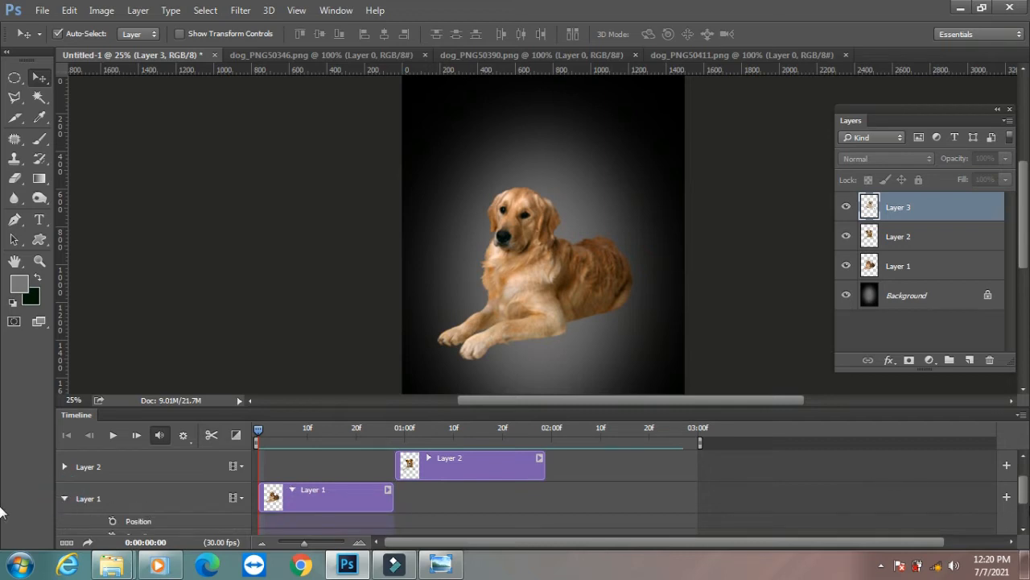
left_click_drag(1021, 495, 1024, 511)
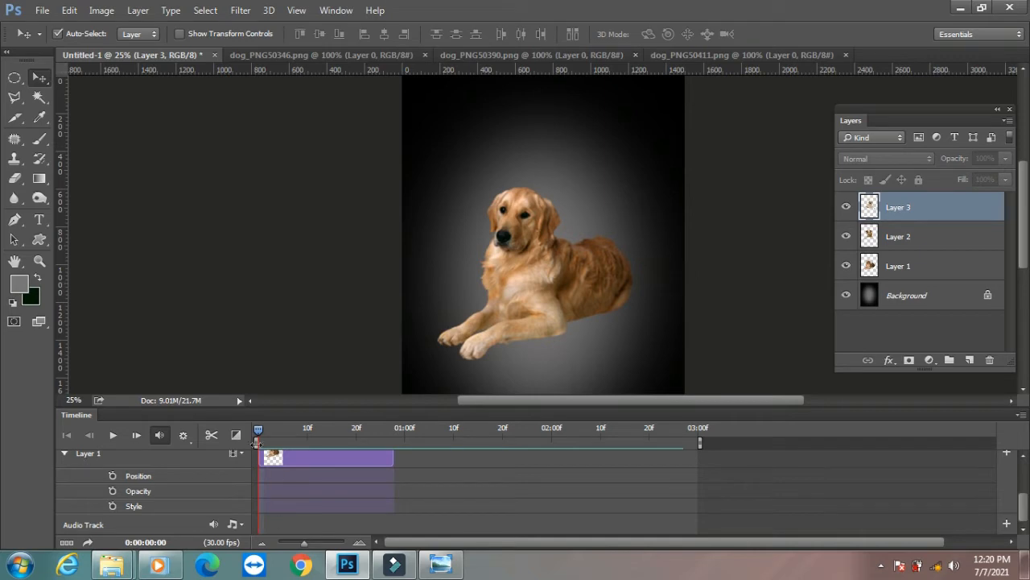
left_click_drag(260, 432, 314, 432)
left_click(113, 490)
Lower Layer 1's opacity to 34% at 0:00:00:27, near the end of its clip, to create a fade-out keyframe
left_click_drag(312, 433, 375, 431)
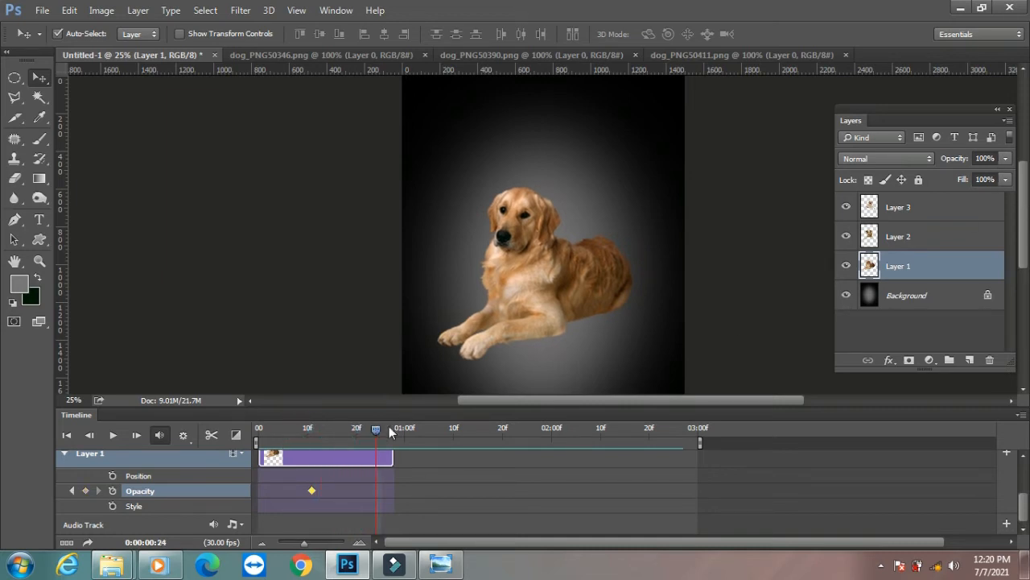
mouse_move(376, 429)
left_mouse_down()
mouse_move(405, 428)
mouse_move(395, 429)
left_mouse_up()
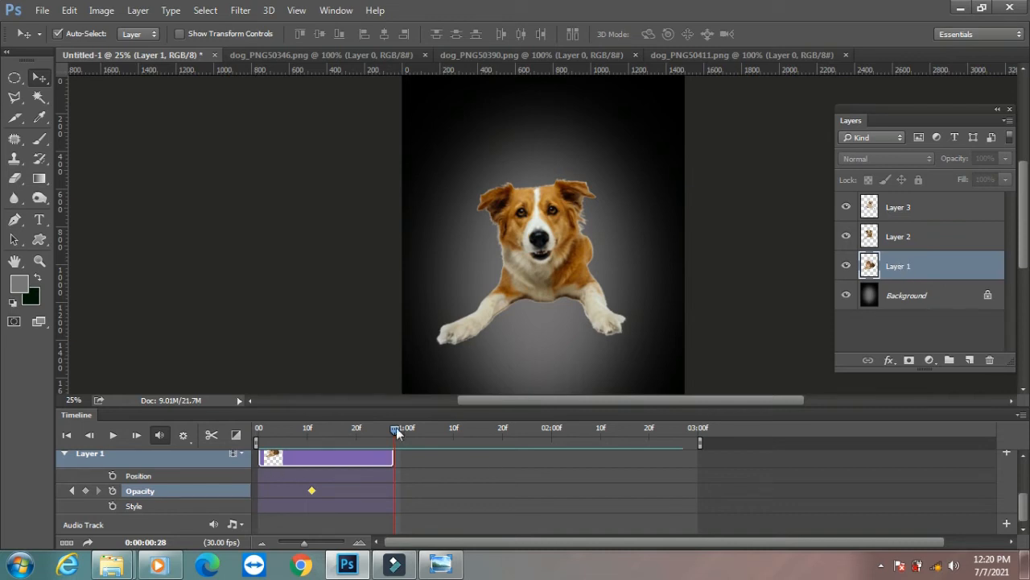
left_click_drag(397, 432, 392, 431)
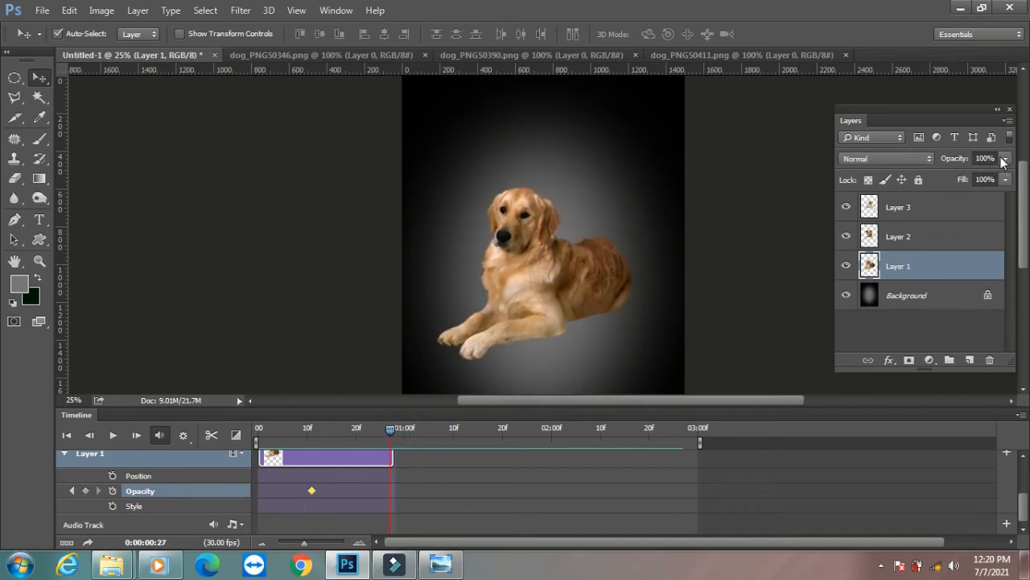
left_click_drag(1005, 159, 955, 179)
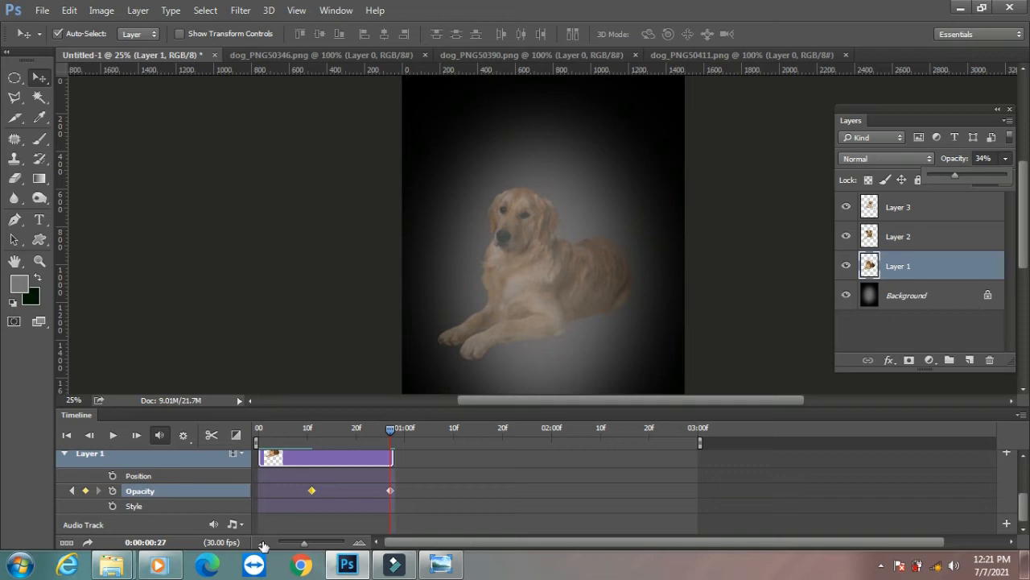
Play the timeline from the first frame to preview Layer 1's fade into the second dog
left_click_drag(385, 438, 227, 439)
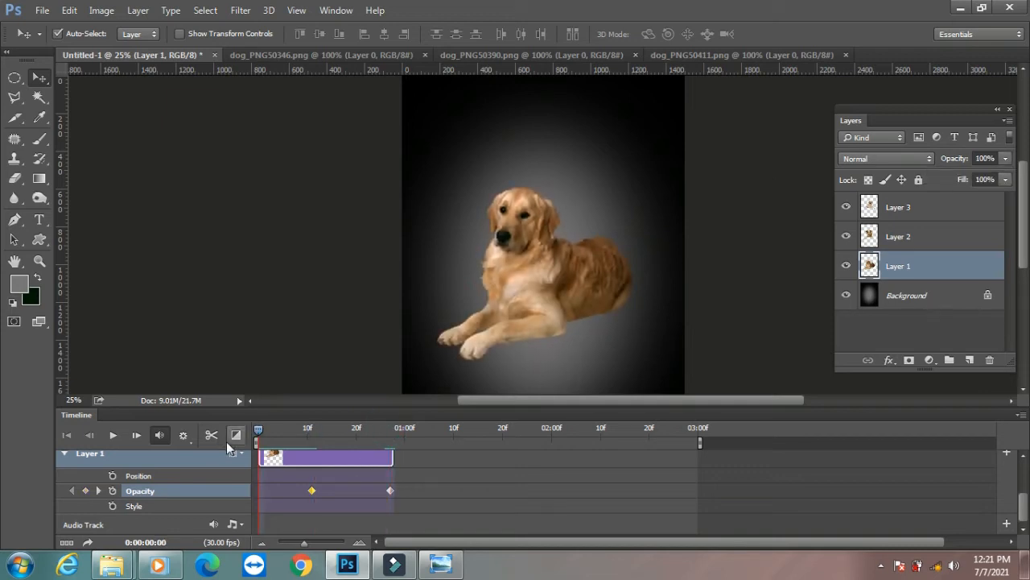
key("space")
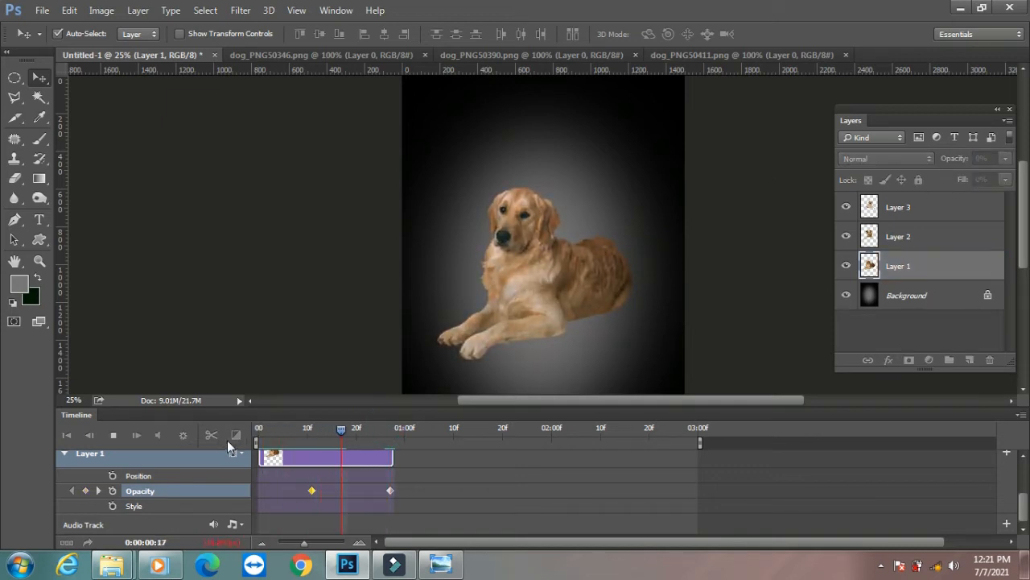
key("space")
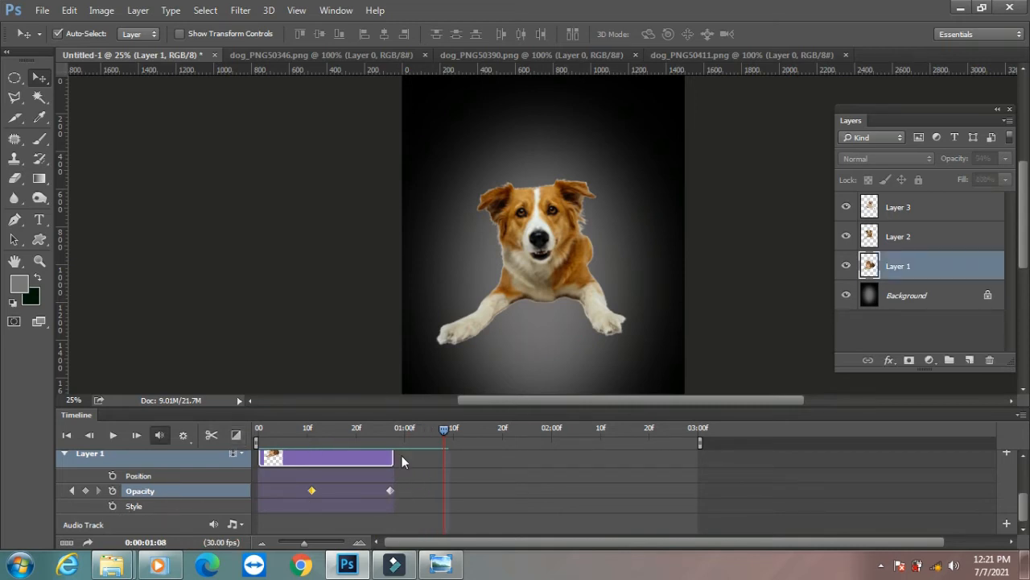
Animate Layer 2's opacity with a starting keyframe at about 01:11f and a second keyframe of 49% at 0:00:01:28
left_click(65, 453)
left_click(69, 468)
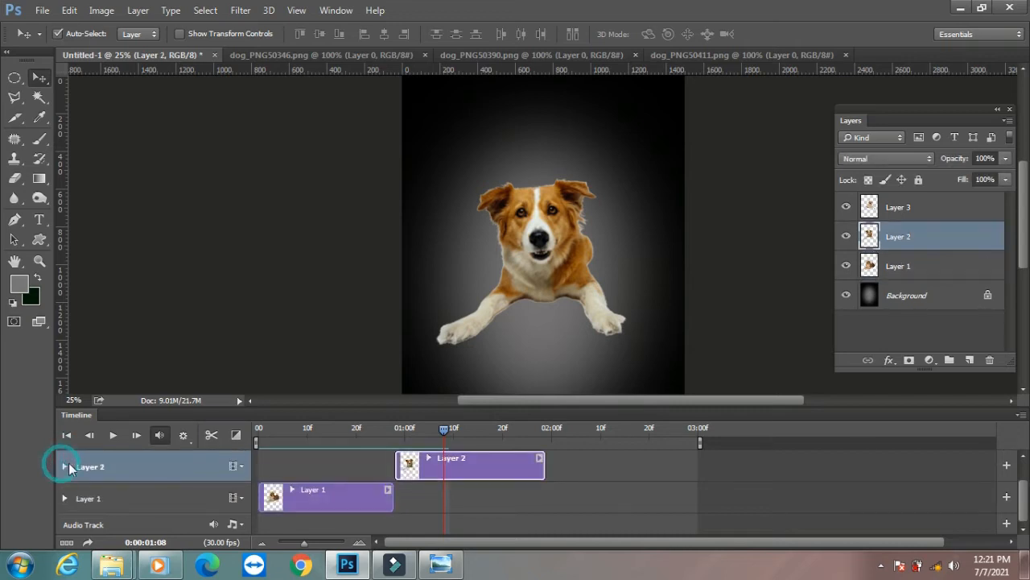
left_click(64, 467)
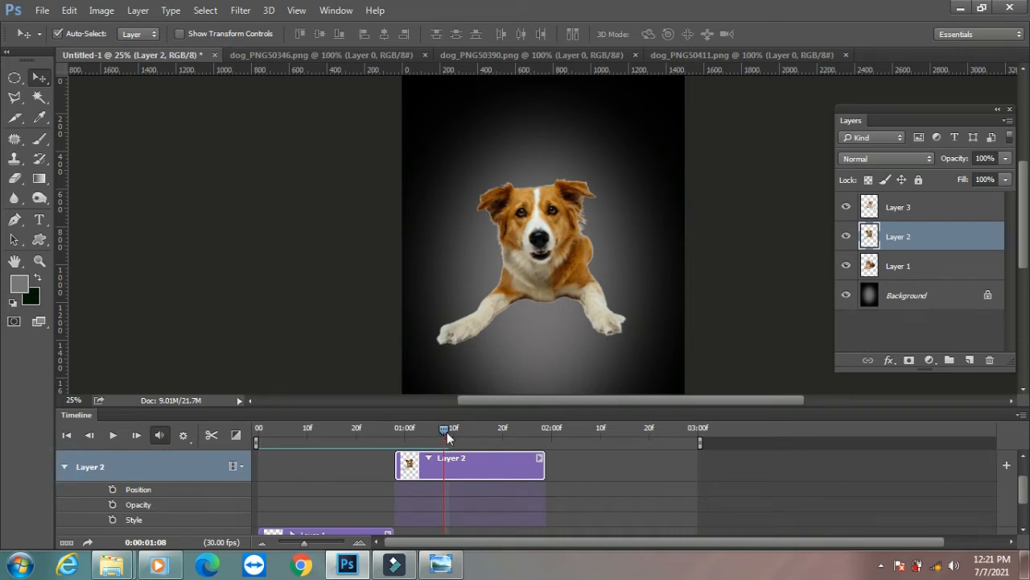
left_click_drag(445, 429, 539, 440)
left_click(113, 504)
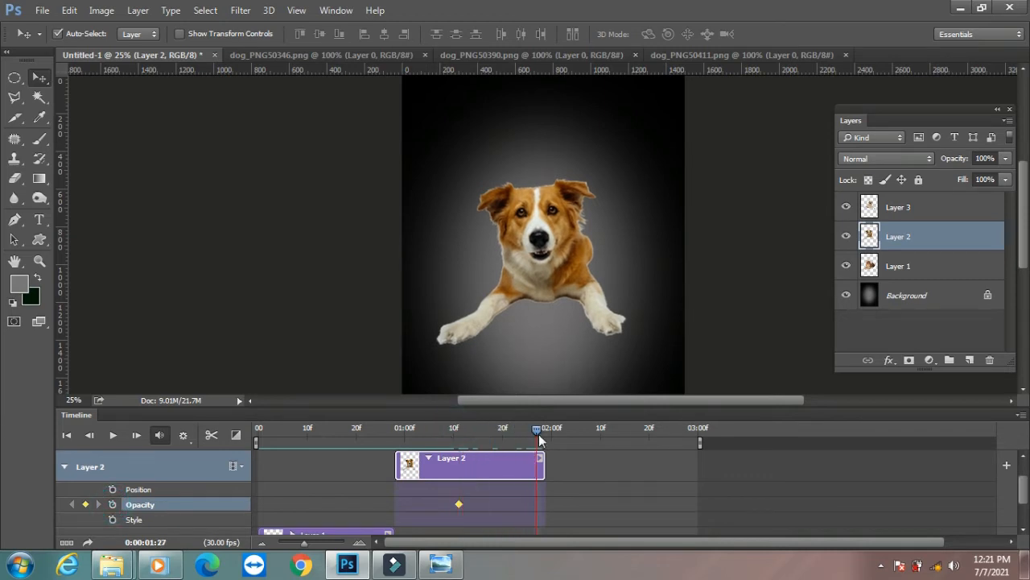
left_click(1006, 159)
left_click_drag(1006, 174, 966, 175)
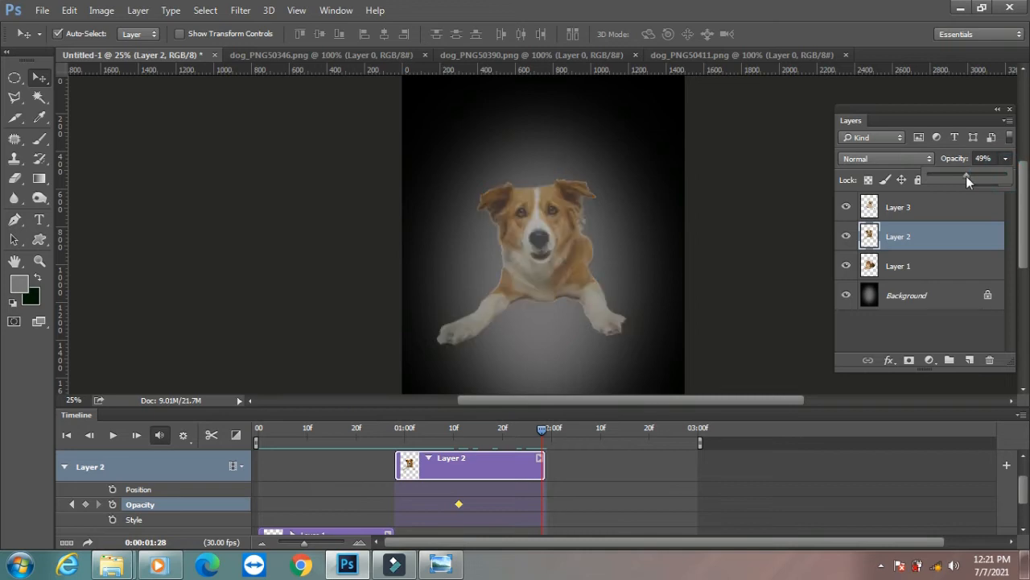
Play back the Layer 2 clip to preview its fade into the third dog
left_click(541, 434)
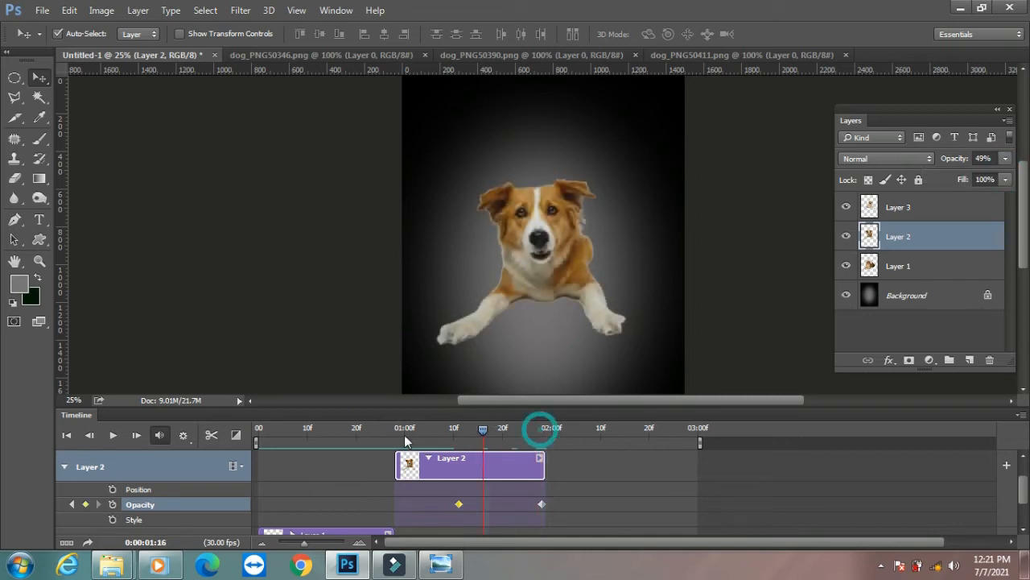
key("space")
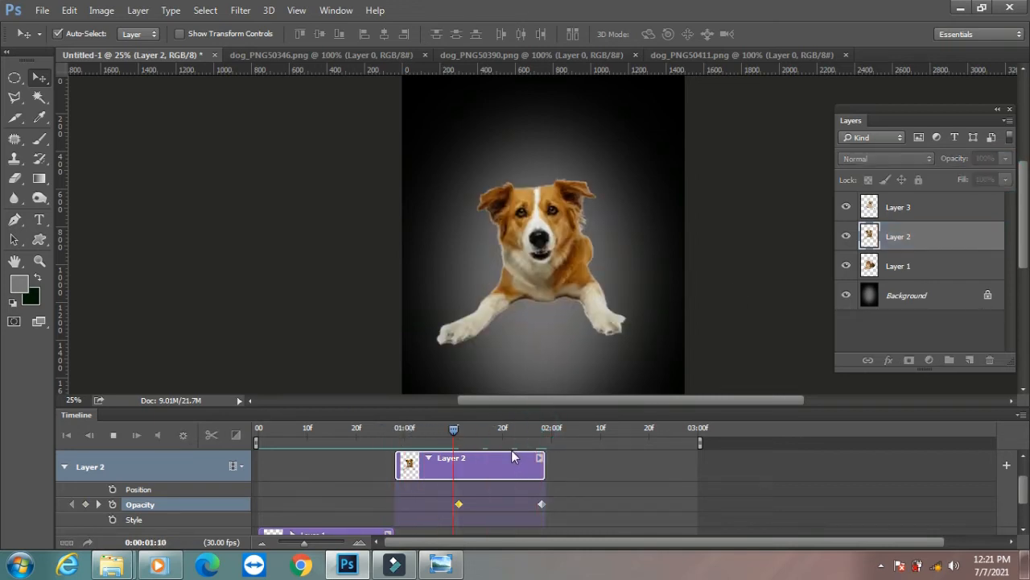
key("space")
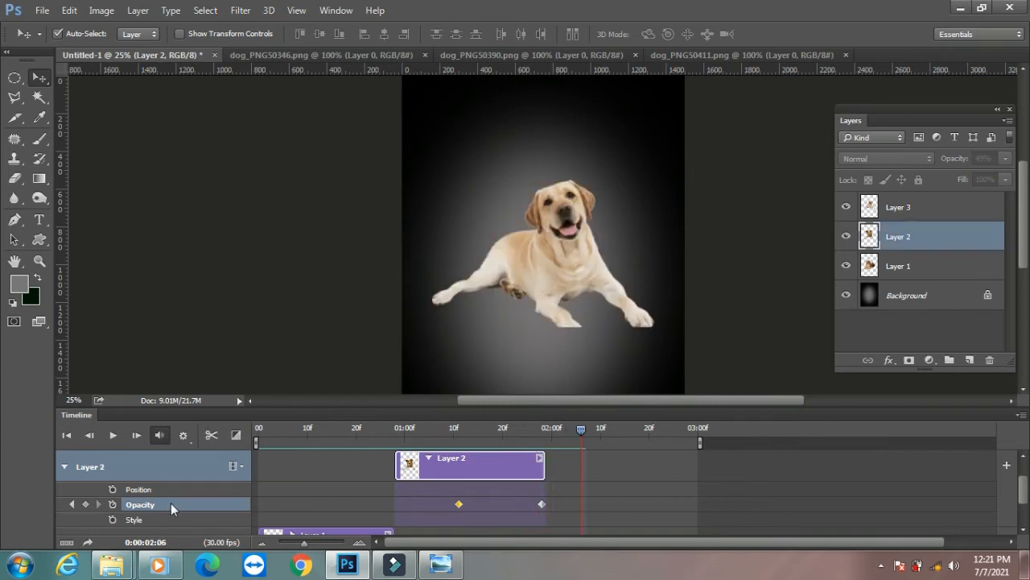
Collapse Layer 2's properties, expand Layer 3's and add a Style keyframe for Layer 3 at 0:00:02:06
left_click(63, 468)
left_click_drag(1024, 505, 1024, 473)
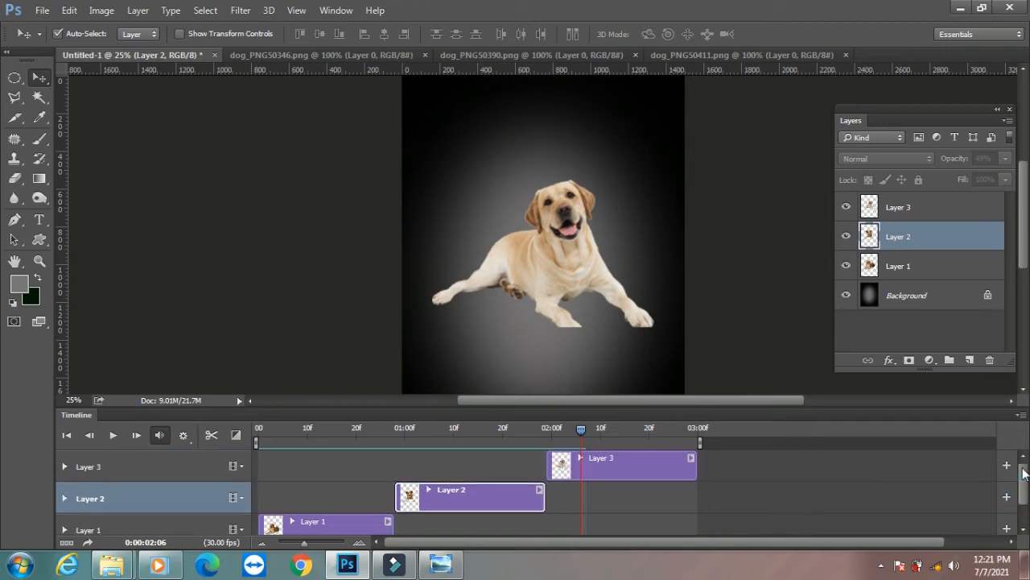
left_click(64, 465)
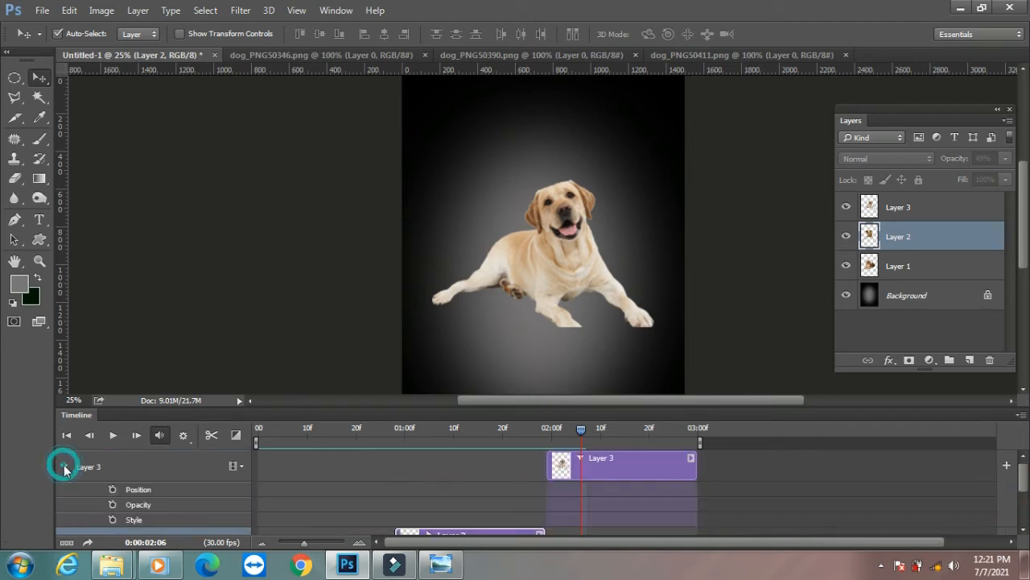
left_click(112, 519)
Change Layer 3's blend mode to Color Dodge at 0:00:02:13 to create a second Style keyframe
left_click_drag(582, 433, 616, 432)
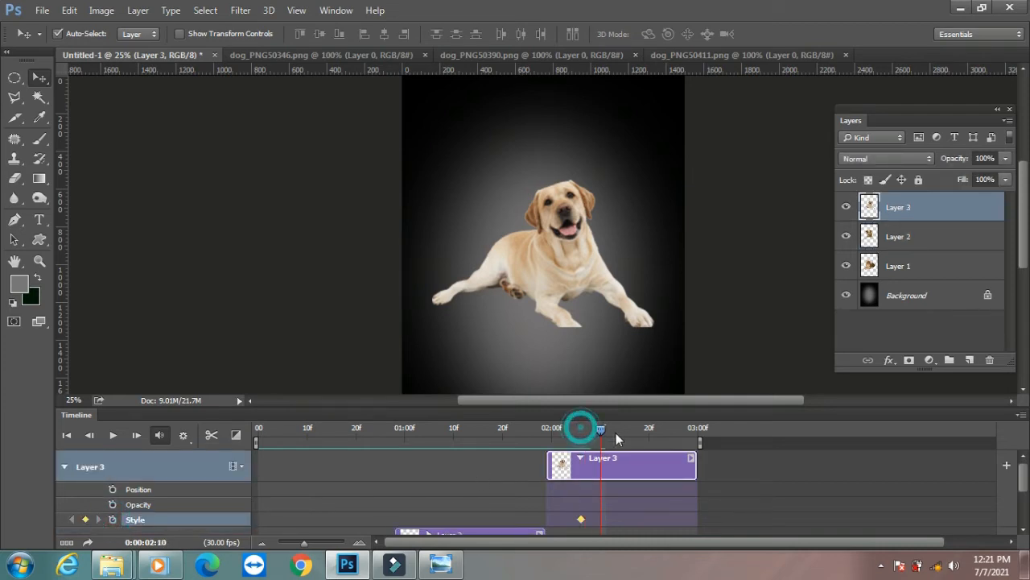
double_click(887, 159)
key("Down")
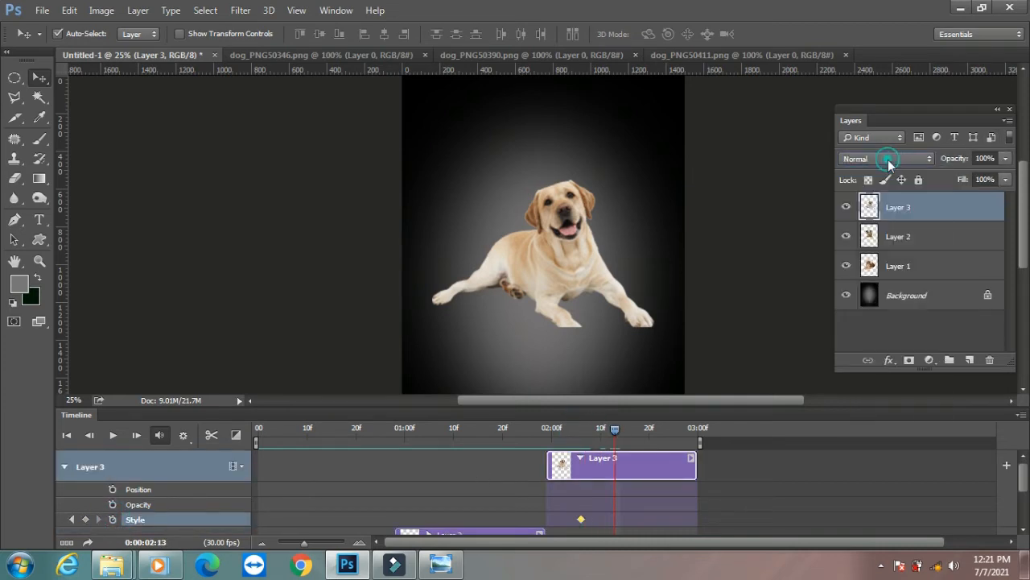
key("Down")
key("Down")
key("Down")
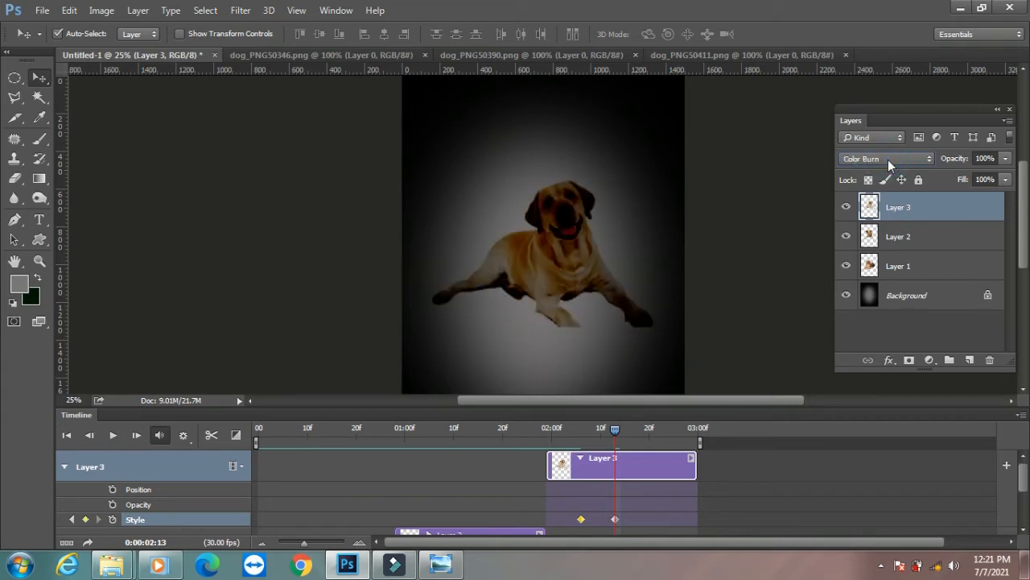
key("Down")
key("Down")
key("Down")
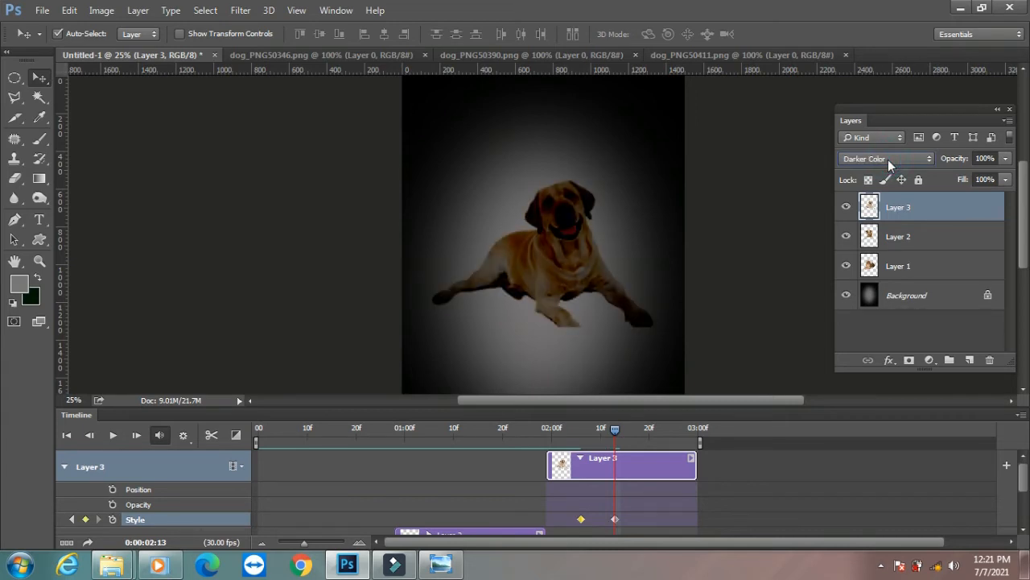
key("Down")
key("Down")
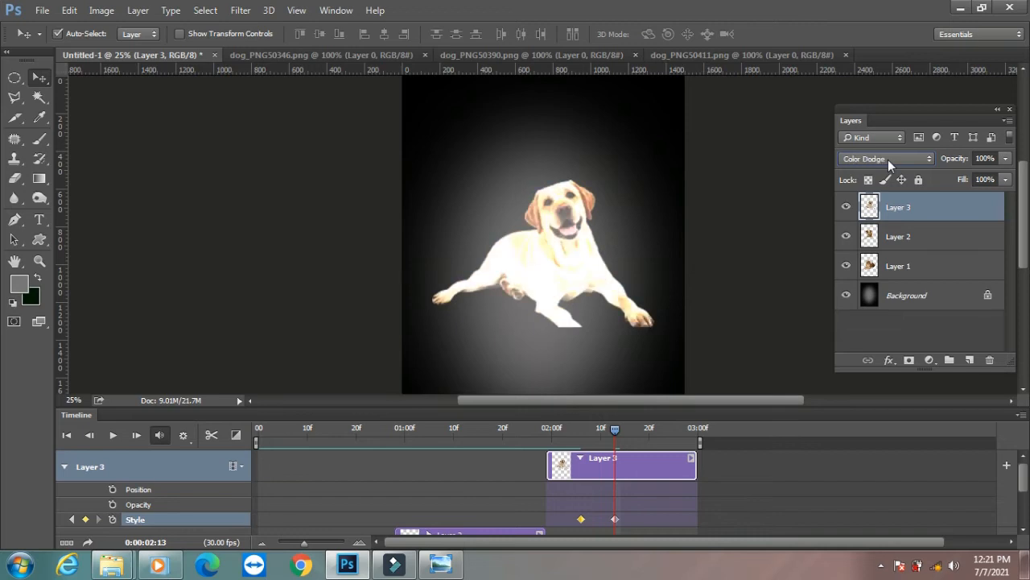
Change Layer 3's blend mode to Overlay at 0:00:02:20 to create a third Style keyframe
left_click_drag(616, 433, 649, 432)
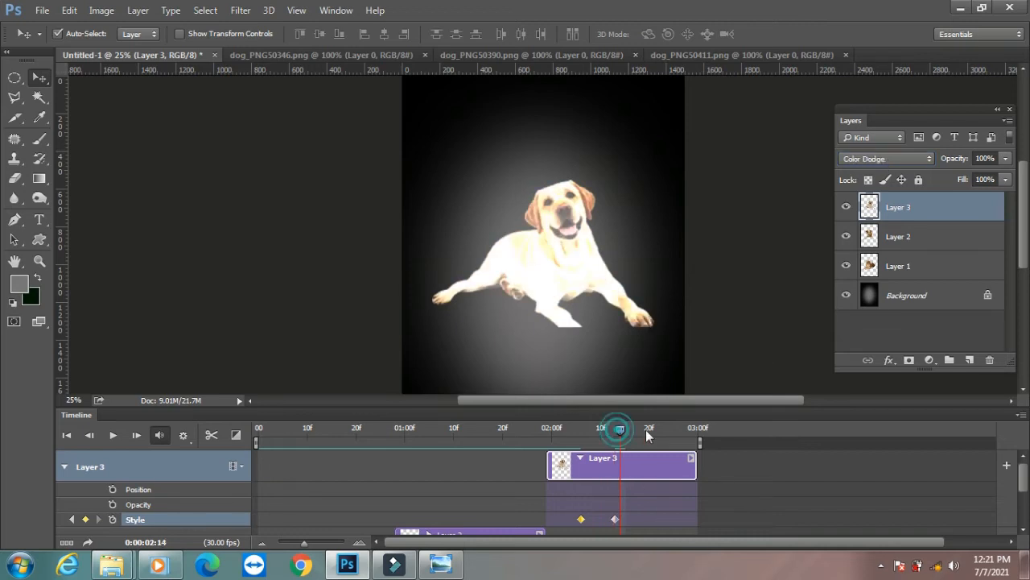
left_click(882, 164)
left_click(882, 164)
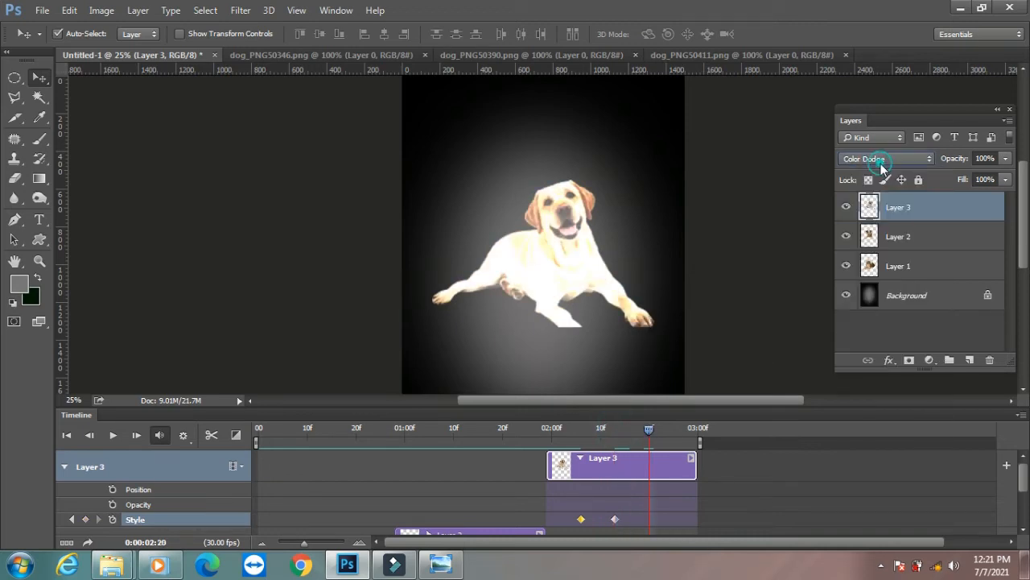
key("Down")
key("Down")
key("Down")
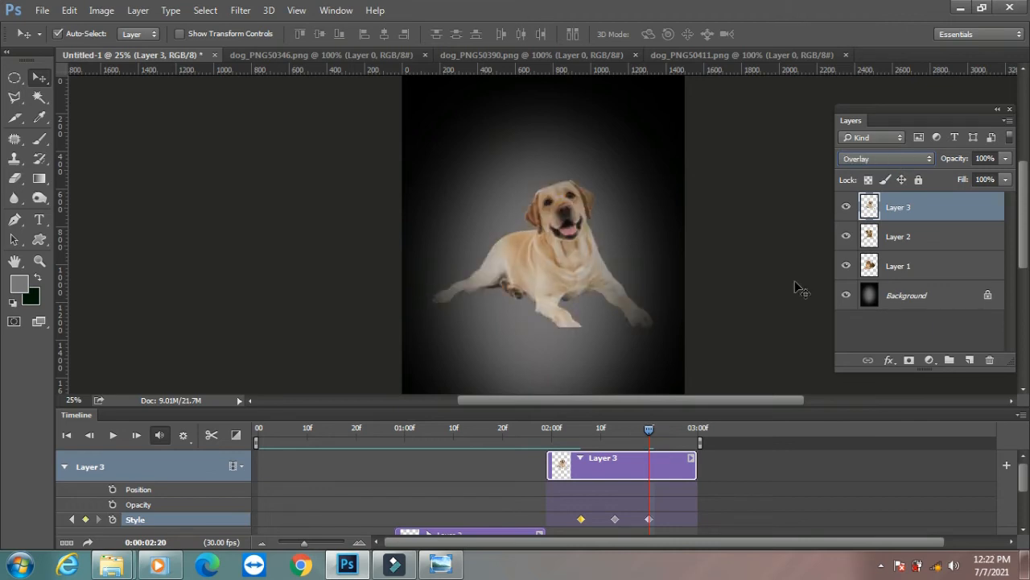
Set Layer 3's blend mode back to Normal at 0:00:02:26 as the last Style keyframe
left_click_drag(649, 432, 679, 432)
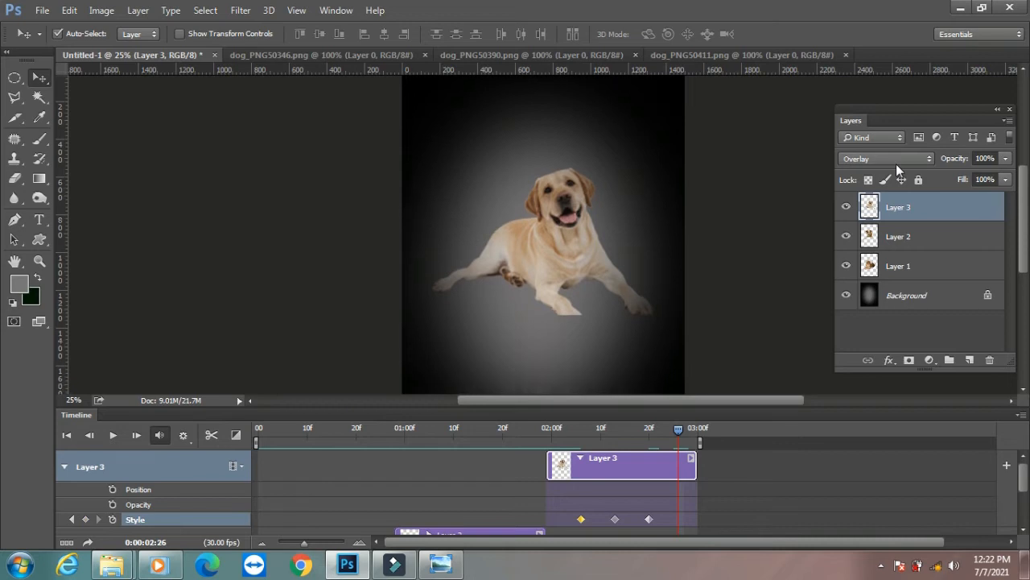
left_click(895, 155)
left_click(895, 155)
key("Down")
key("Down")
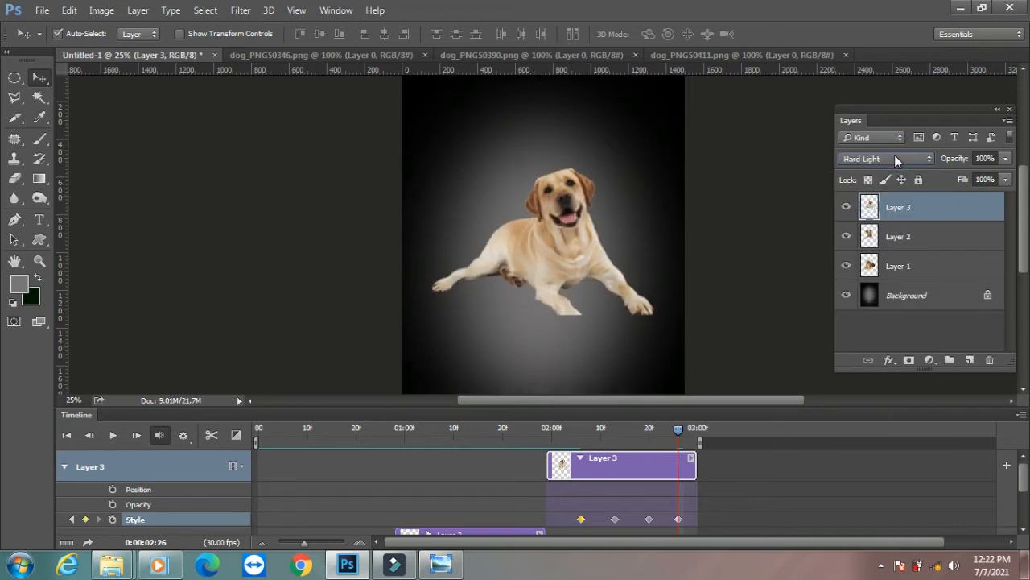
scroll(894, 155, "up", 14)
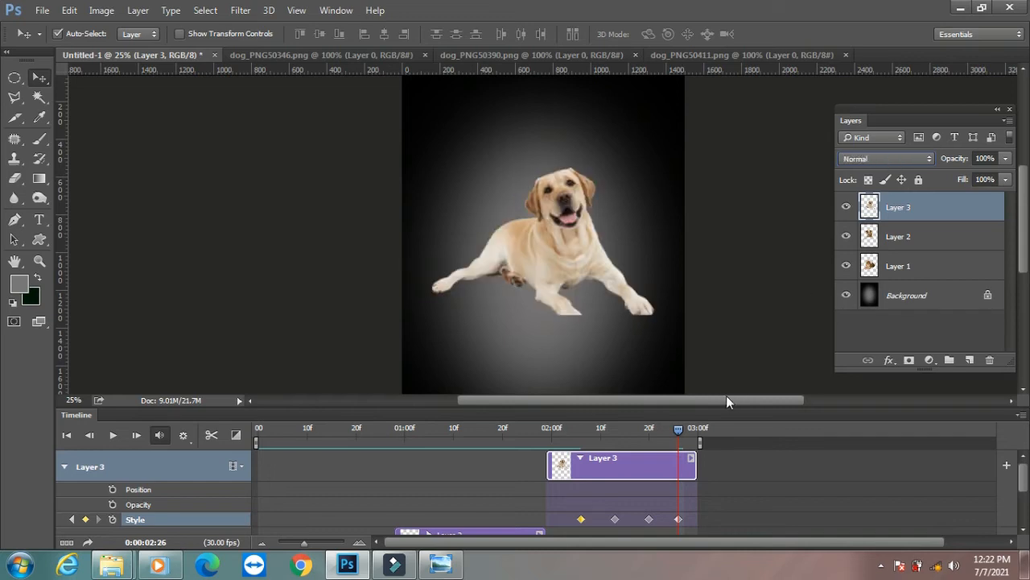
Return the playhead to the first frame, collapse Layer 3's properties and add a new empty layer above Layer 3
left_click_drag(575, 439, 227, 443)
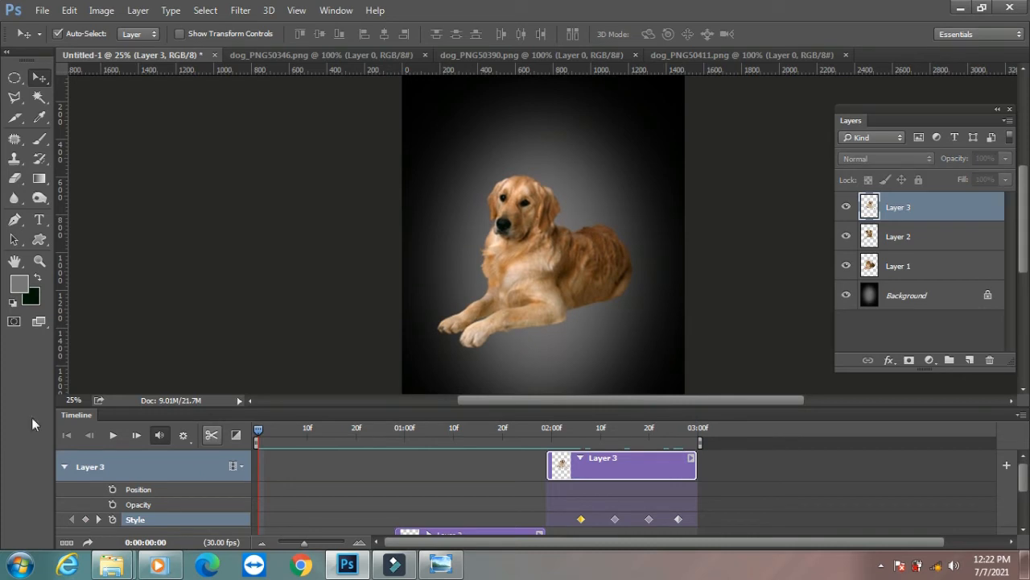
left_click(64, 466)
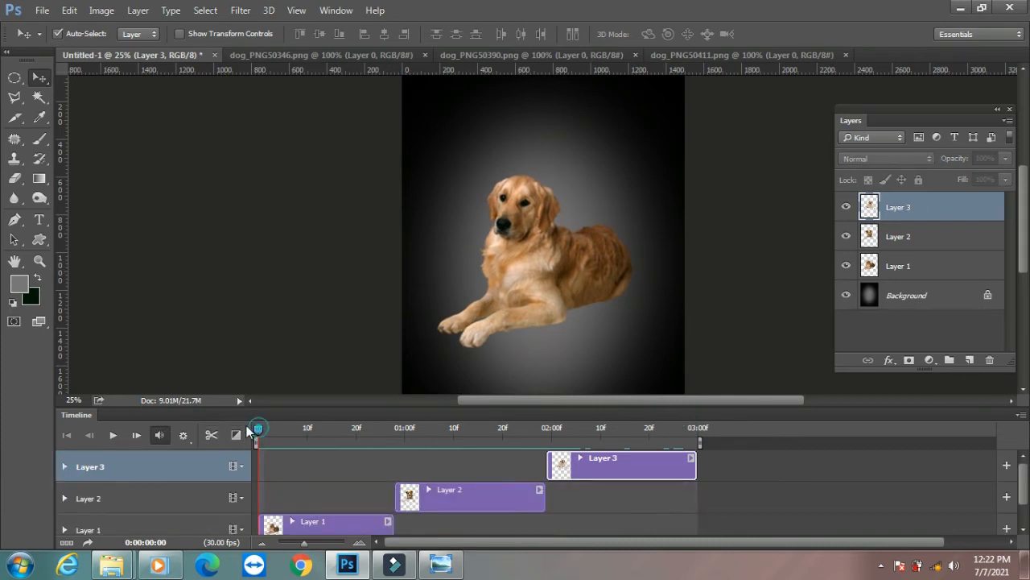
left_click(969, 361)
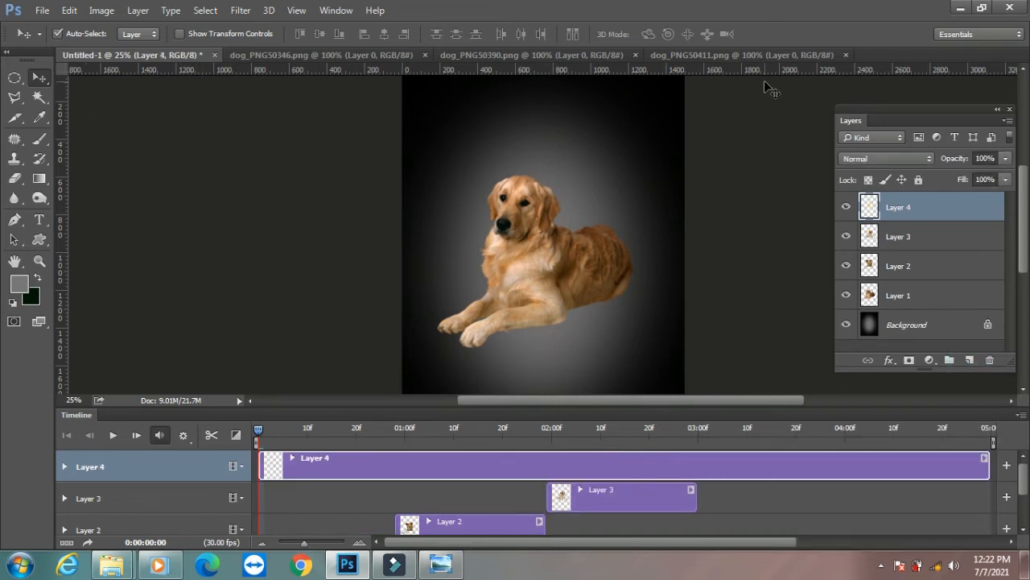
Make a rectangular marquee selection across the full canvas width, as a horizontal band over the dog's head and upper body
key("ctrl+minus")
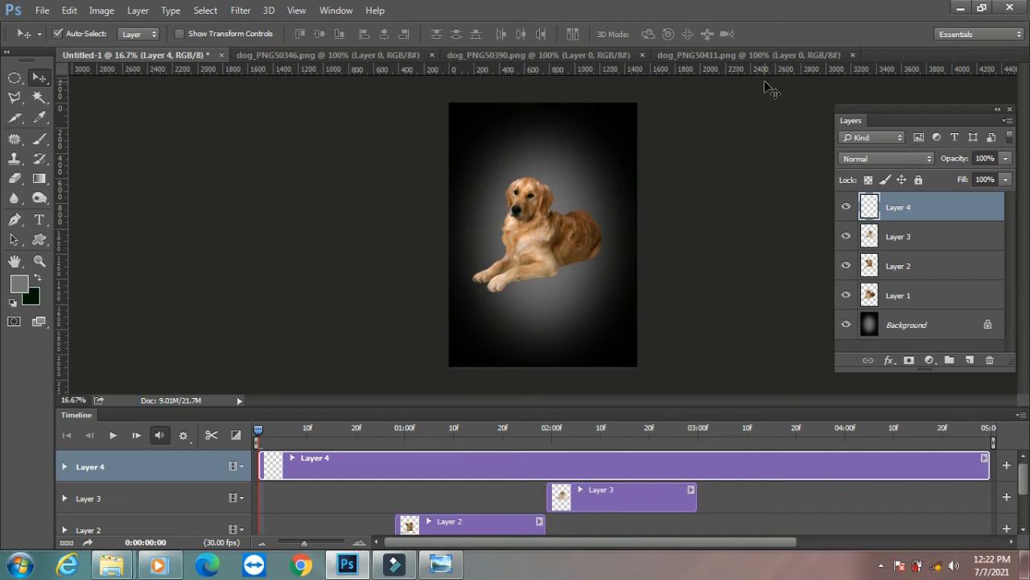
left_click(16, 77)
left_click(90, 75)
left_click_drag(388, 189, 717, 244)
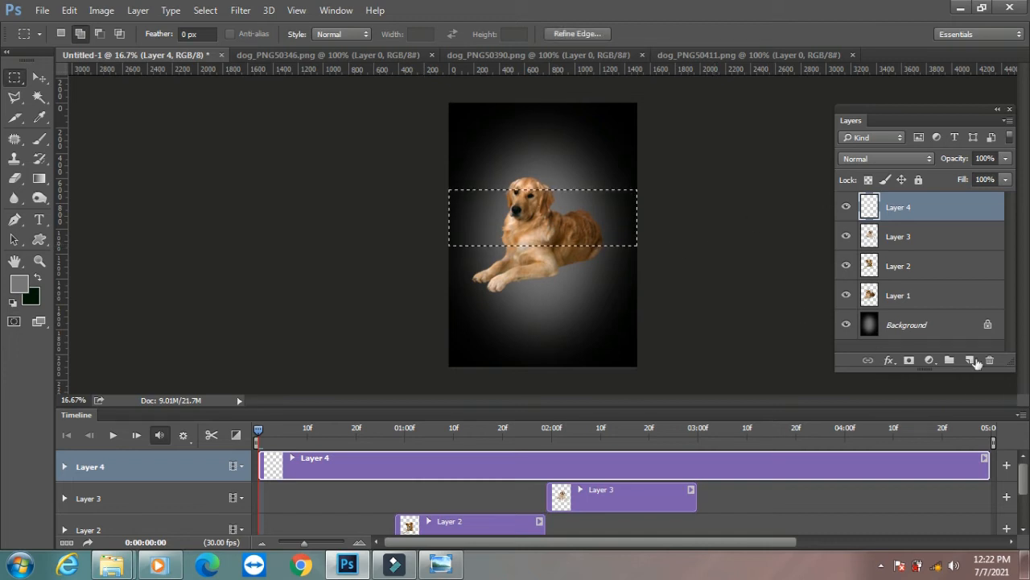
Set the foreground color to a bright red and fill the band selection on Layer 4 with it
left_click(20, 285)
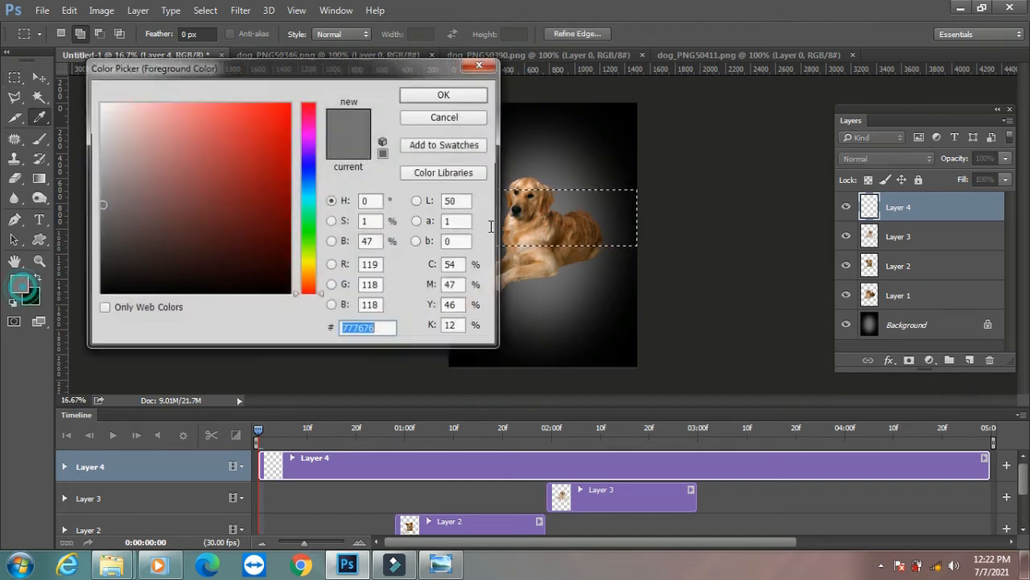
left_click(273, 160)
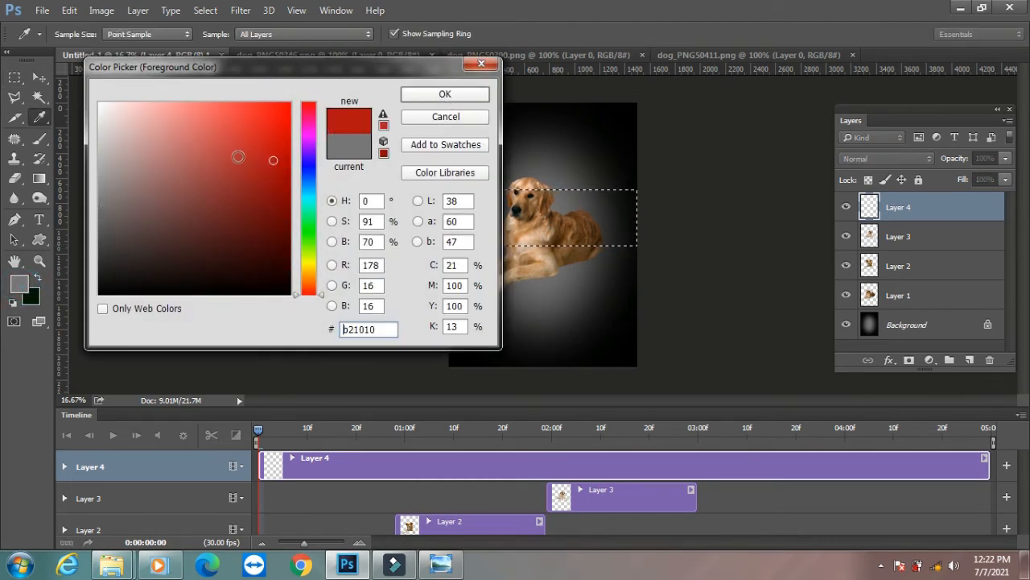
left_click(272, 129)
left_click(445, 94)
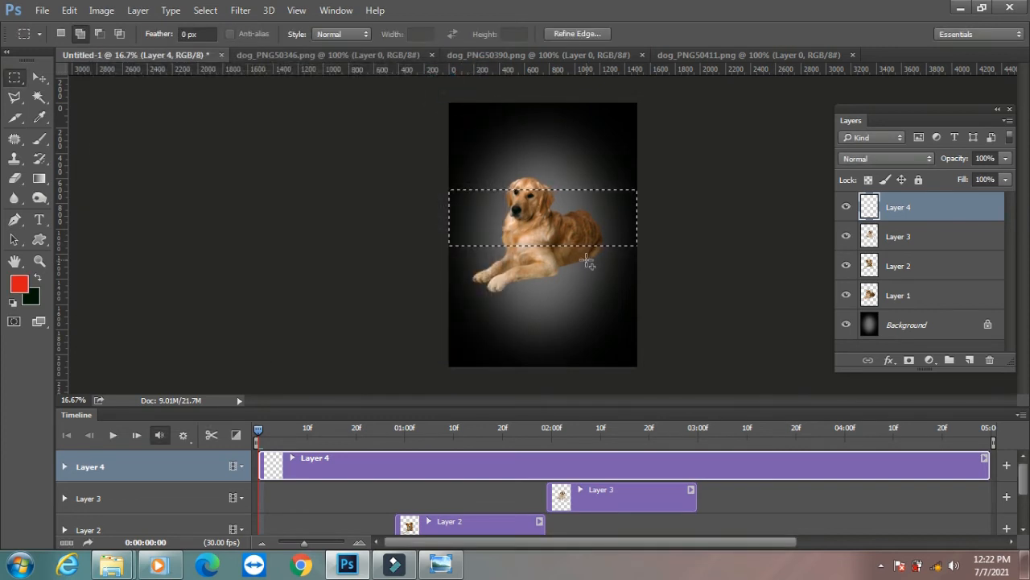
key("alt+BackSpace")
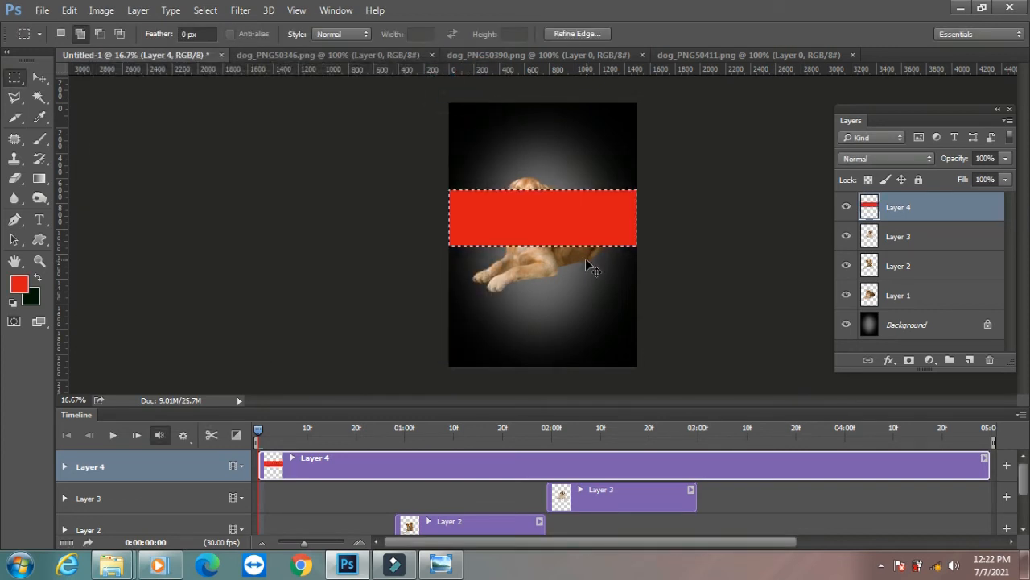
Free-transform the red band: rotate it to about -26.9°, scale its width to about 172% and its height to about 118%
key("ctrl+t")
left_click_drag(654, 184, 632, 133)
left_click_drag(641, 202, 708, 212)
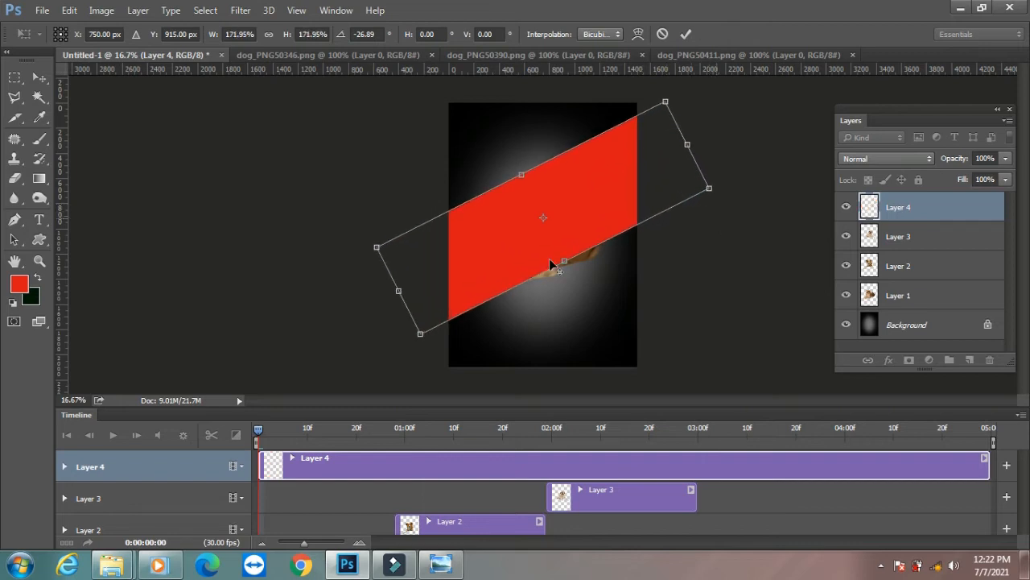
left_click_drag(567, 263, 558, 248)
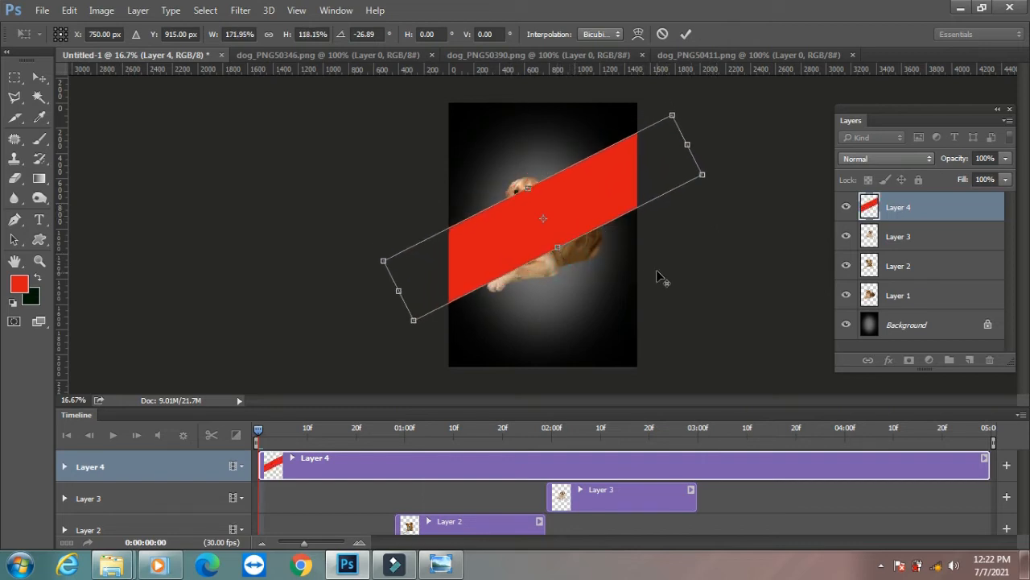
key("Return")
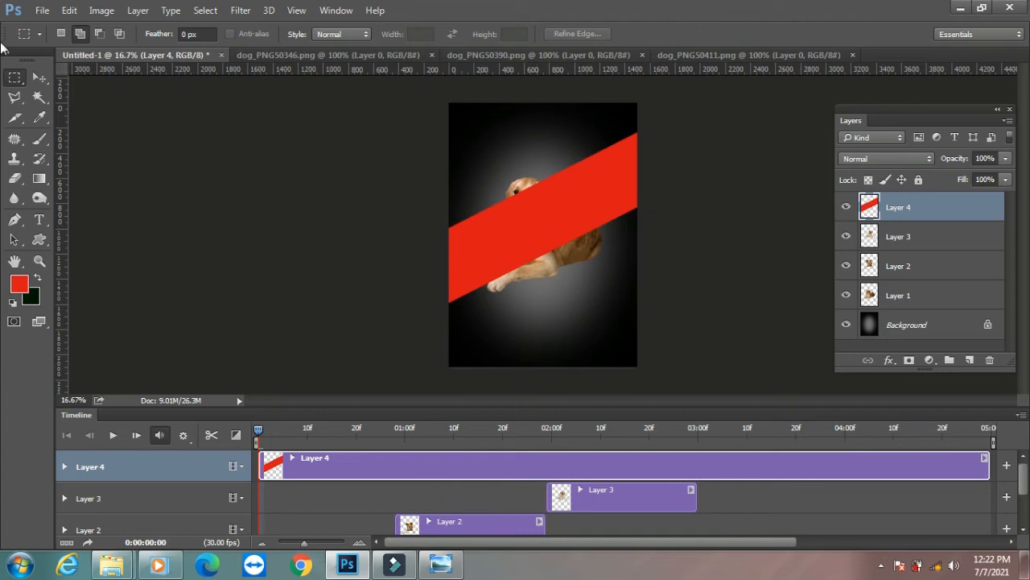
Move the red band off the canvas past its upper-left corner and shorten Layer 4's clip to end at about 03:20f
left_click(39, 77)
left_click_drag(575, 209, 435, 80)
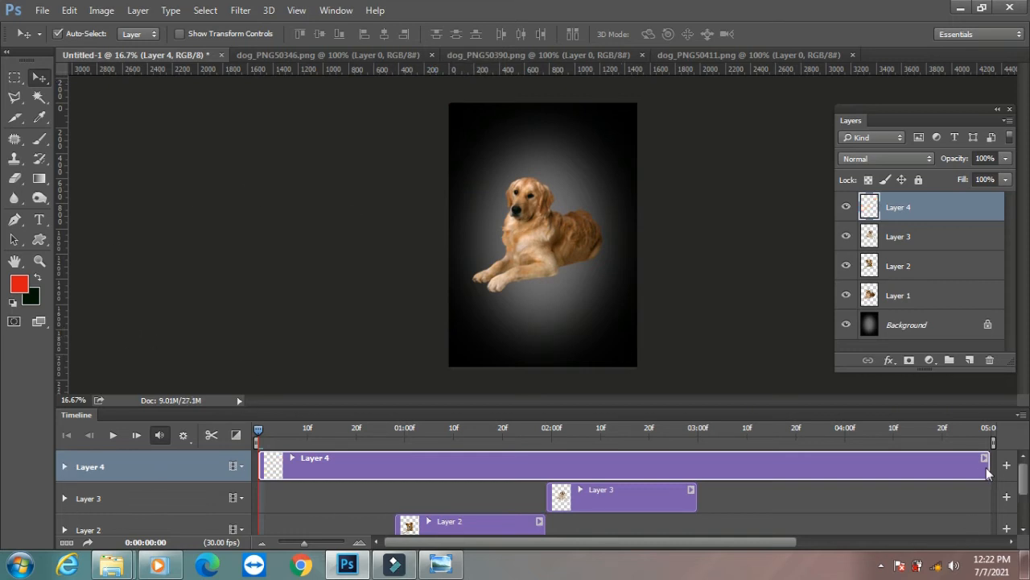
left_click_drag(989, 466, 769, 480)
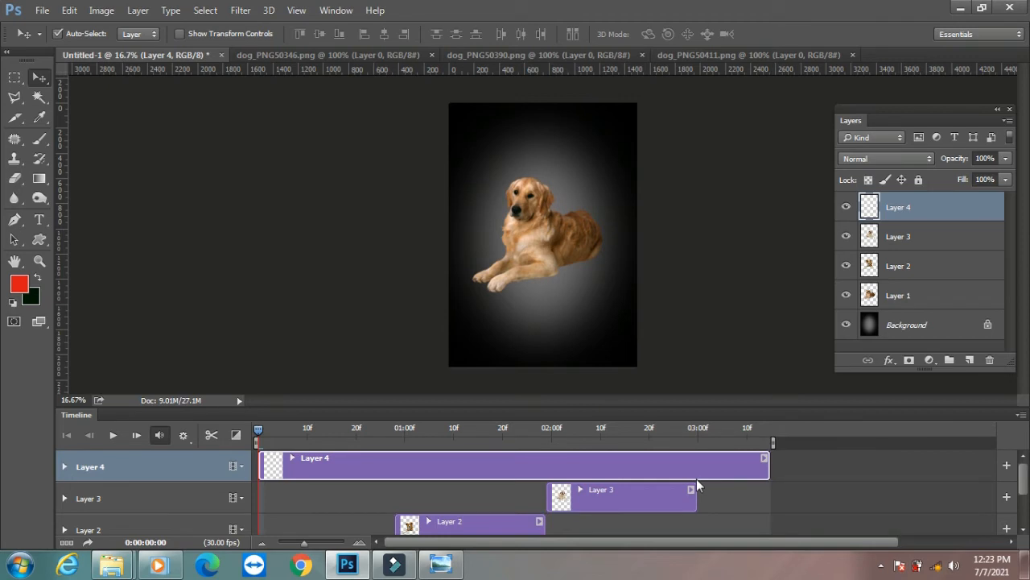
left_click_drag(777, 466, 799, 467)
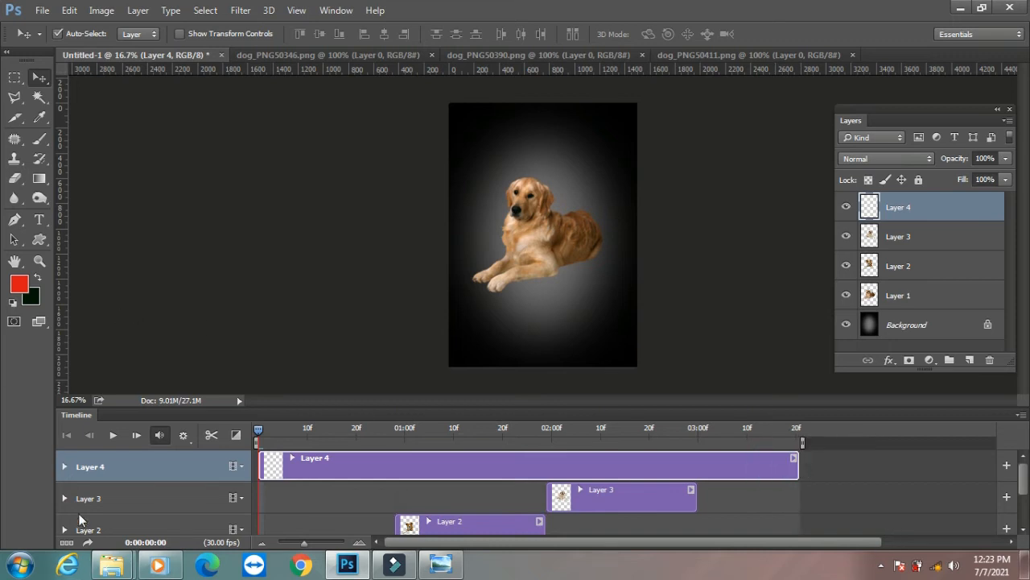
Expand Layer 4's properties, enable Position keyframing and shift the first keyframe to about frame 6
left_click(64, 465)
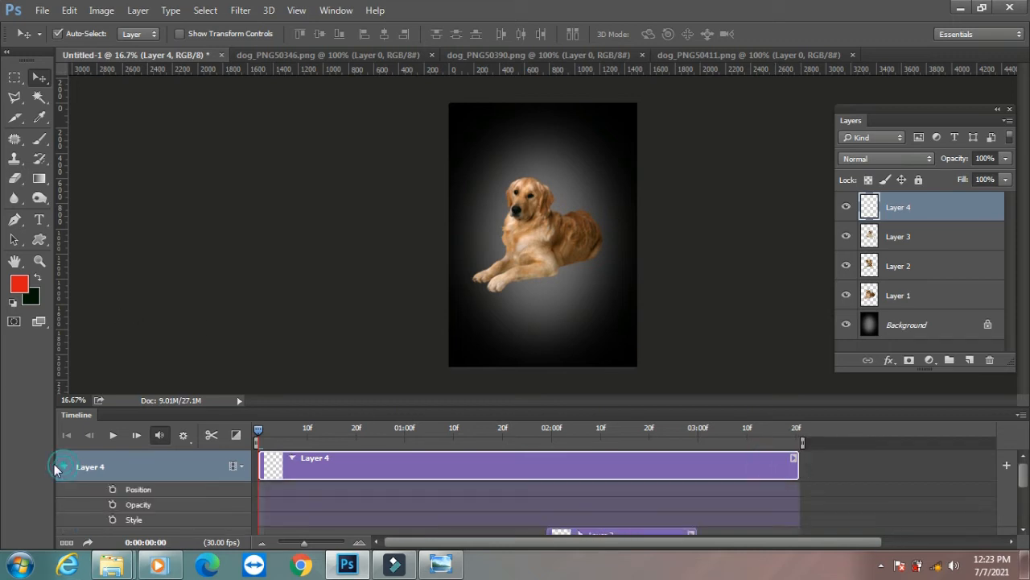
left_click(112, 489)
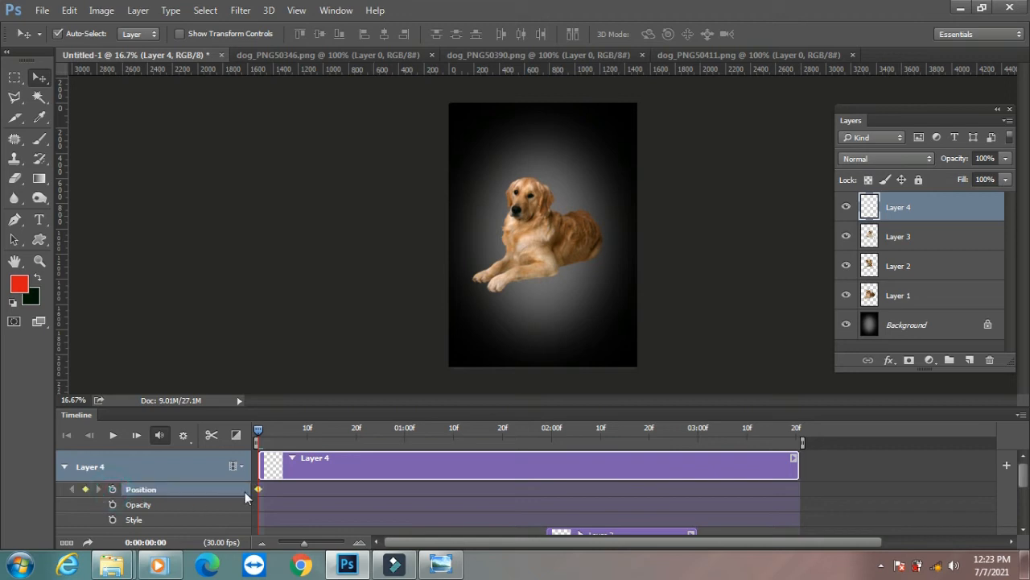
left_click_drag(258, 489, 287, 489)
Move the red band down onto the canvas, across the dog's body, as a Position keyframe at 0:00:00:23
left_click_drag(259, 429, 347, 441)
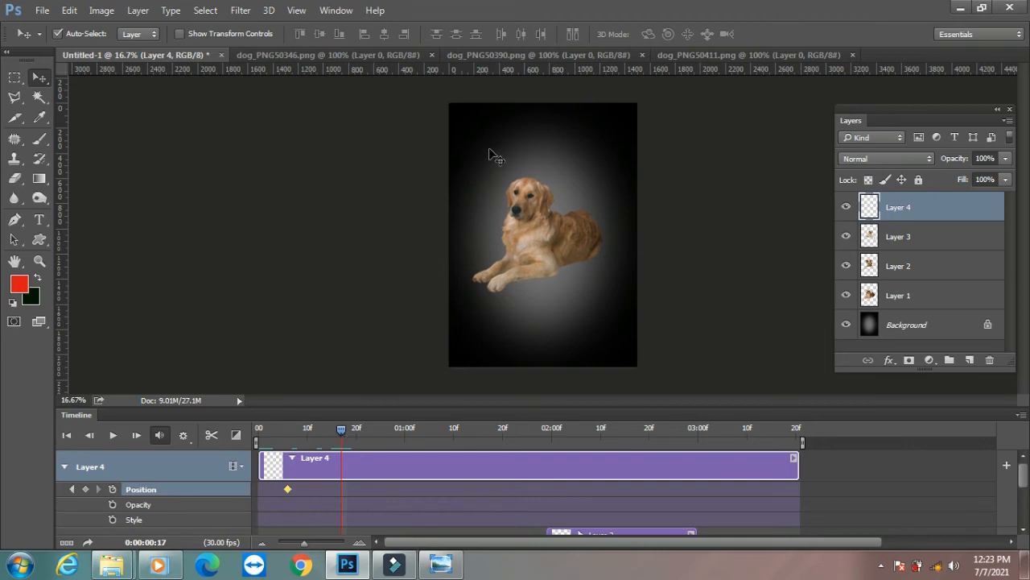
key("ctrl+t")
left_click(424, 118)
left_click_drag(441, 134, 515, 200)
key("Return")
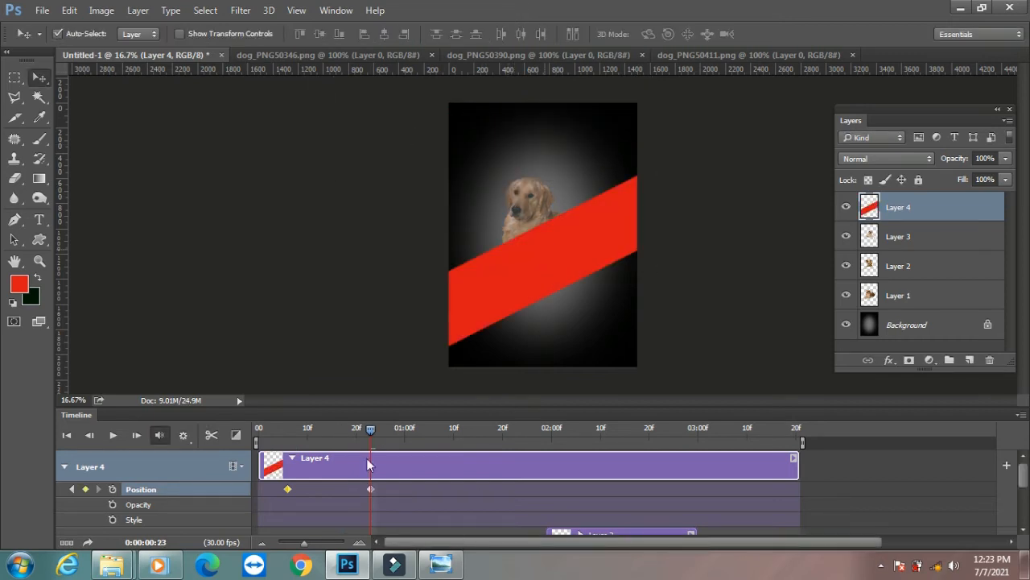
Add Position keyframes with the band at the canvas's lower edge at 0:00:01:15 and past the lower-right corner at 0:00:02:07
left_click_drag(390, 435, 479, 434)
left_click_drag(504, 280, 546, 340)
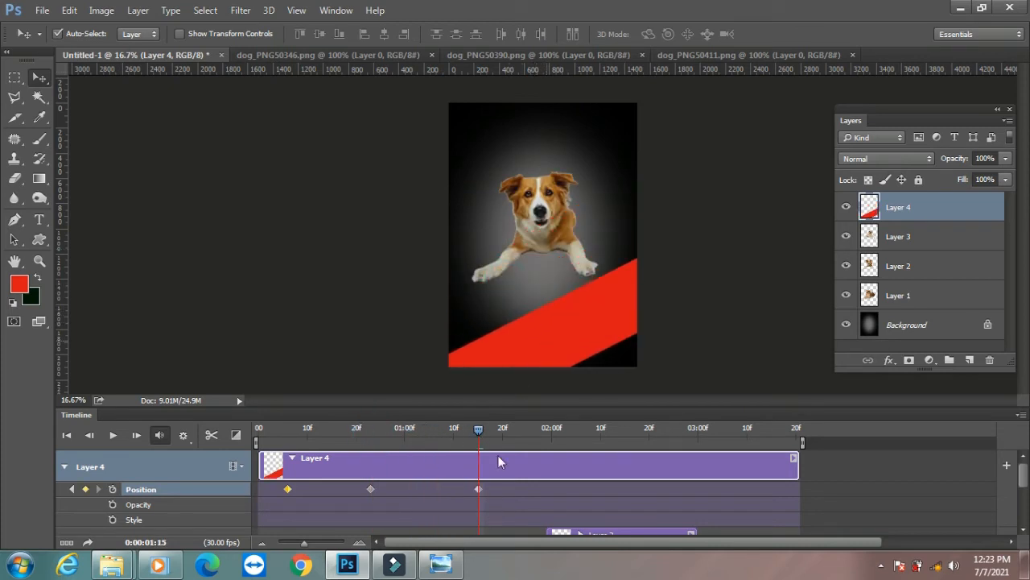
left_click_drag(477, 431, 585, 431)
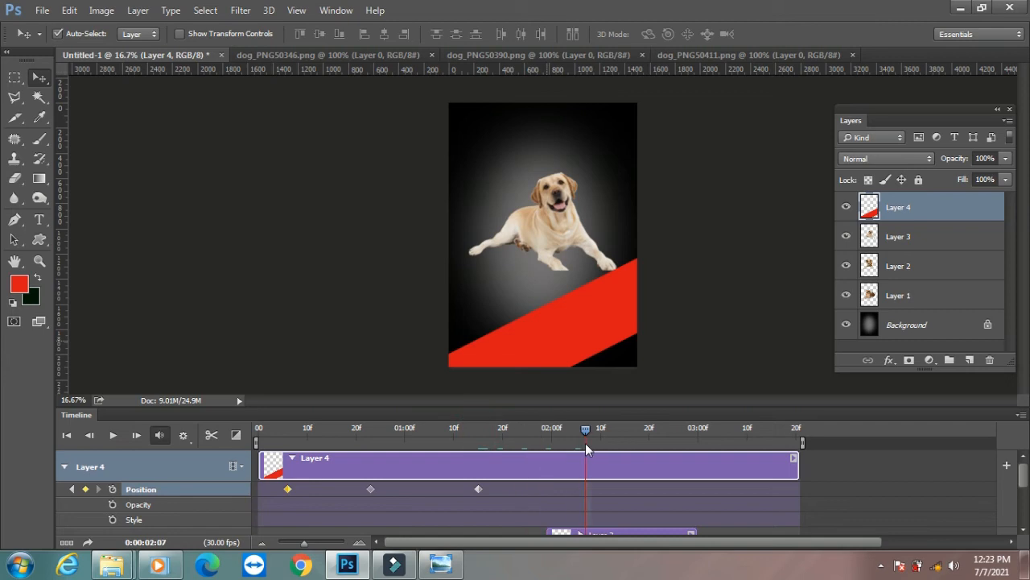
left_click_drag(567, 323, 634, 404)
Respace Layer 4's four Position keyframes to about frame 10, 01:02f, 02:02f and 03:00f
left_click_drag(592, 434, 698, 435)
left_click_drag(584, 489, 697, 497)
left_click_drag(478, 488, 561, 489)
left_click_drag(369, 490, 408, 493)
left_click_drag(288, 488, 307, 490)
Bring the red band back diagonally across the canvas's middle as a Position keyframe at 0:00:03:01
mouse_move(698, 432)
left_mouse_down()
mouse_move(718, 431)
mouse_move(710, 434)
left_mouse_up()
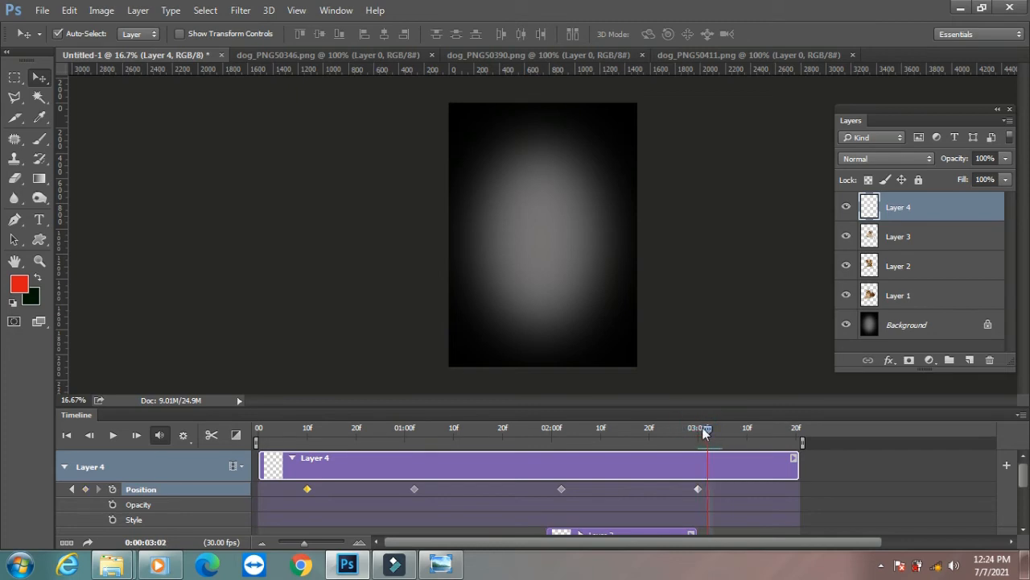
key("ctrl+t")
left_click_drag(625, 372, 505, 240)
key("Return")
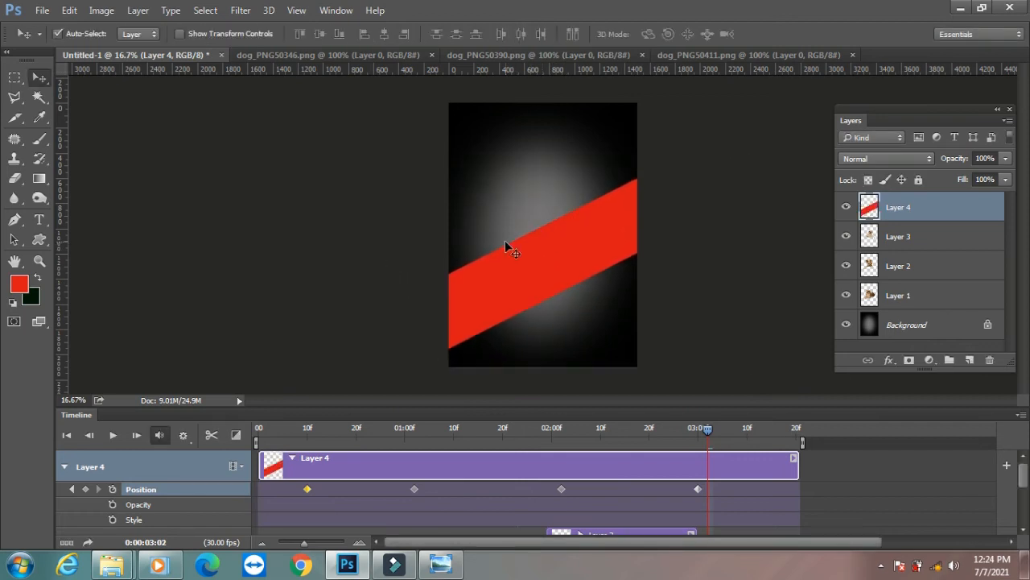
left_click_drag(707, 430, 703, 429)
left_click_drag(520, 266, 509, 245)
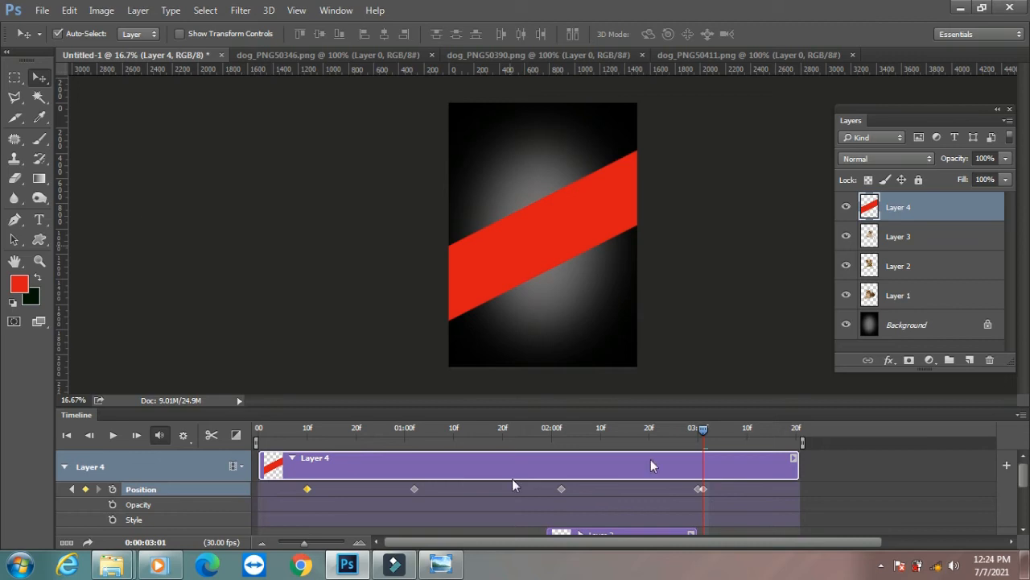
Add the text DESIGN on the red band at 0:00:03:01 and set its color to white (ffffff)
left_click(39, 222)
left_click(510, 250)
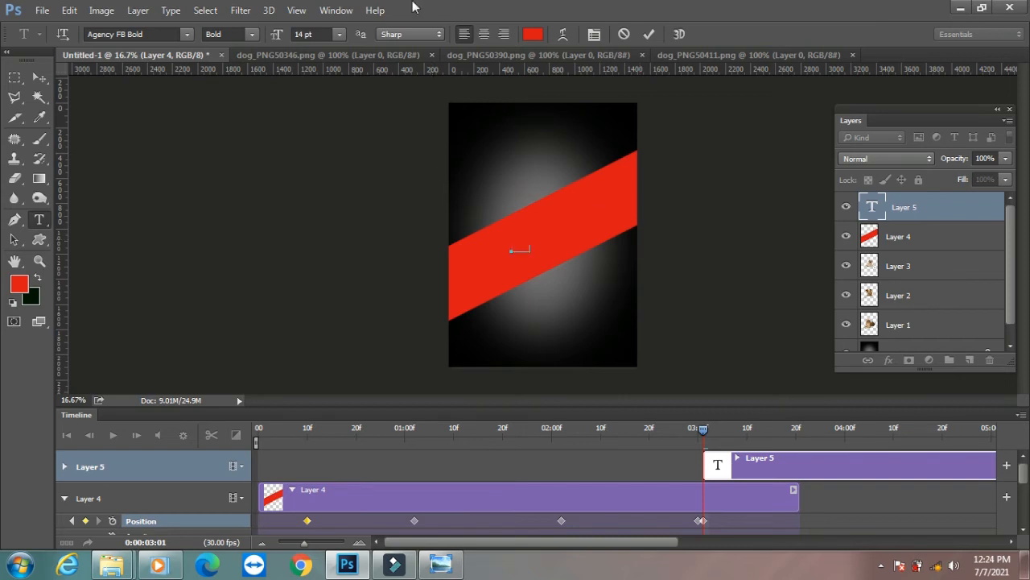
left_click(39, 79)
left_click(40, 219)
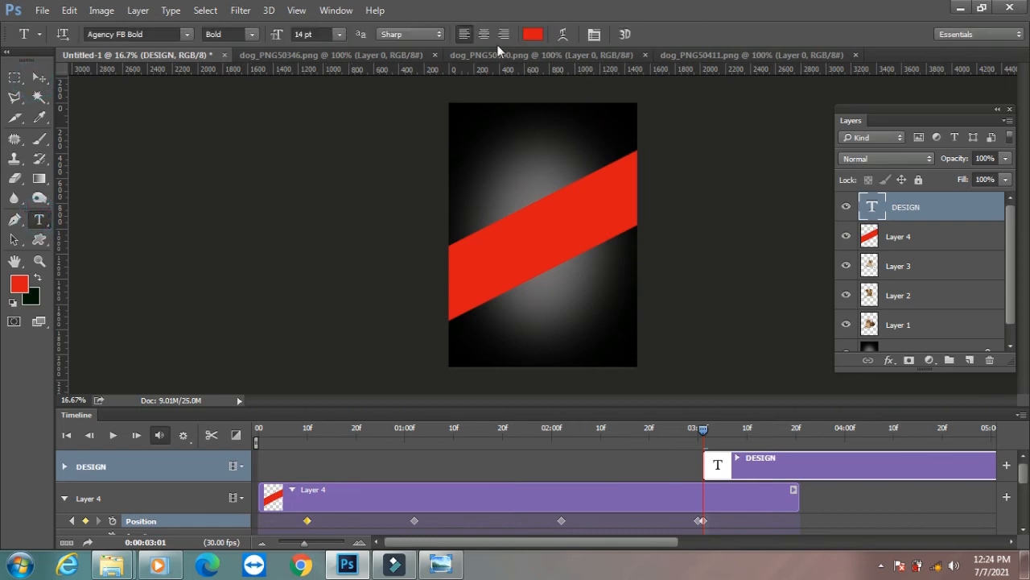
left_click(532, 34)
type("ffffff")
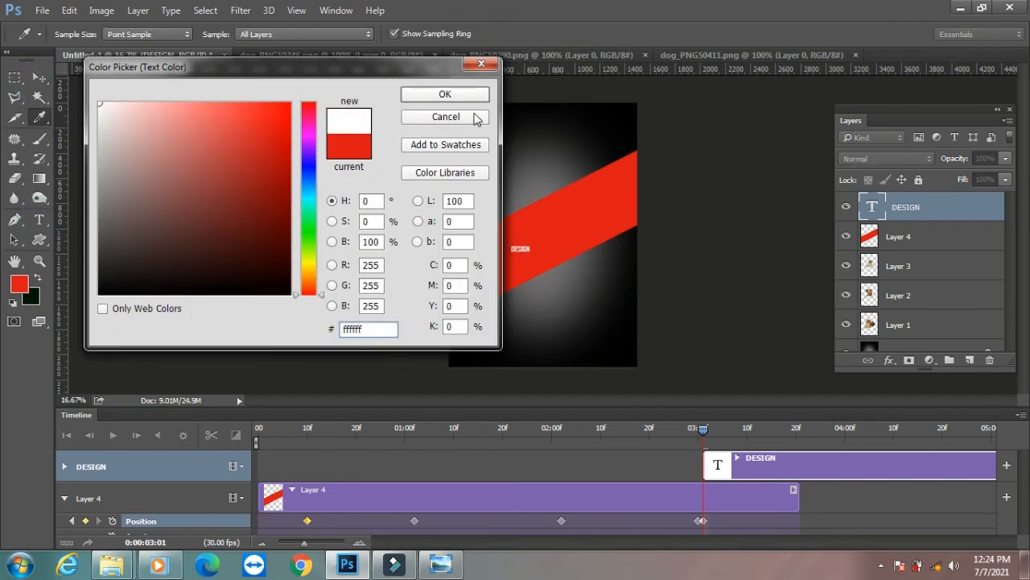
left_click(461, 95)
Enlarge the DESIGN text to about four times its size and nudge it upward on the red band
left_click(37, 78)
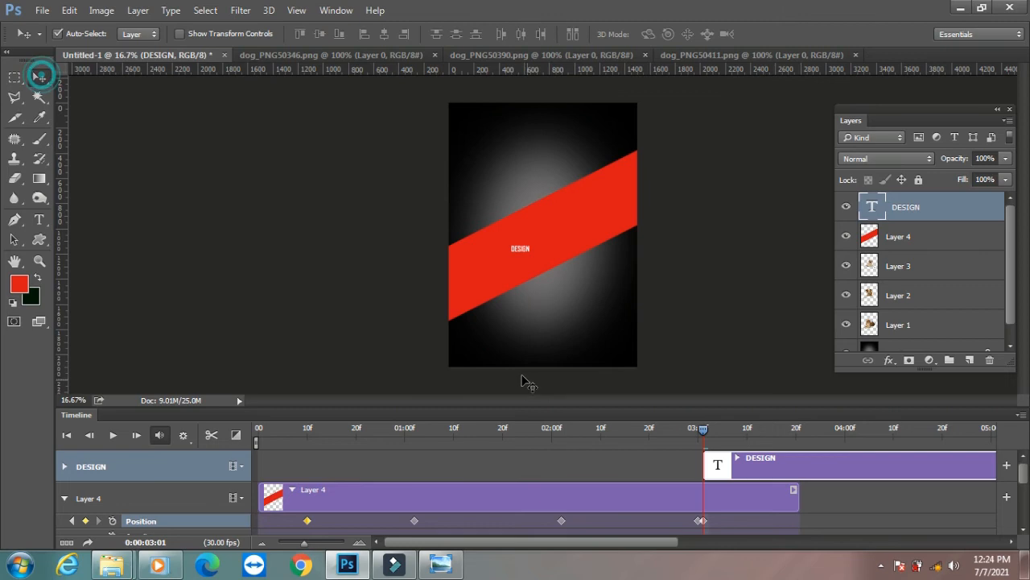
key("ctrl+t")
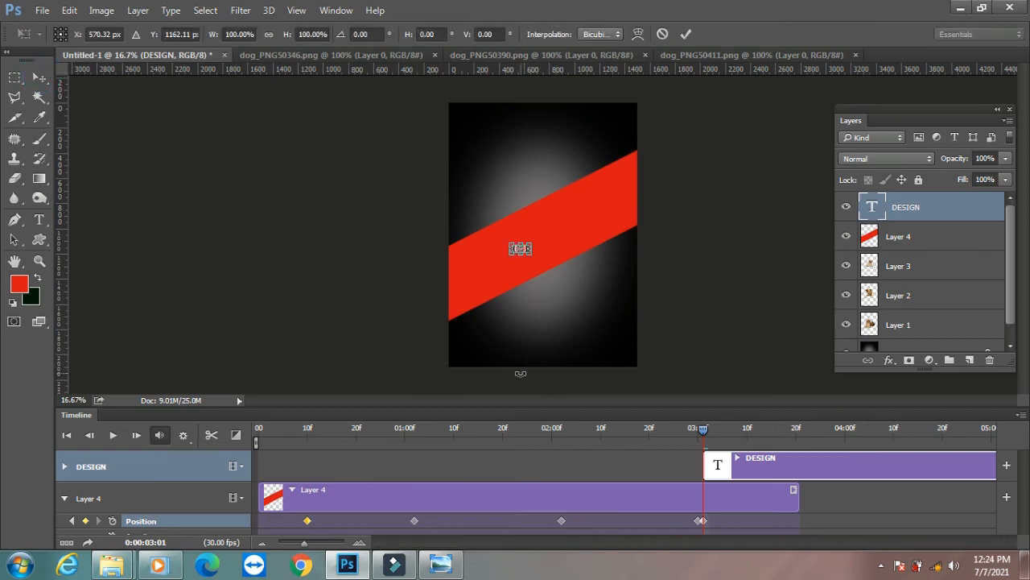
left_click_drag(532, 241, 555, 220)
key("Return")
key("Up")
key("Up")
key("Up")
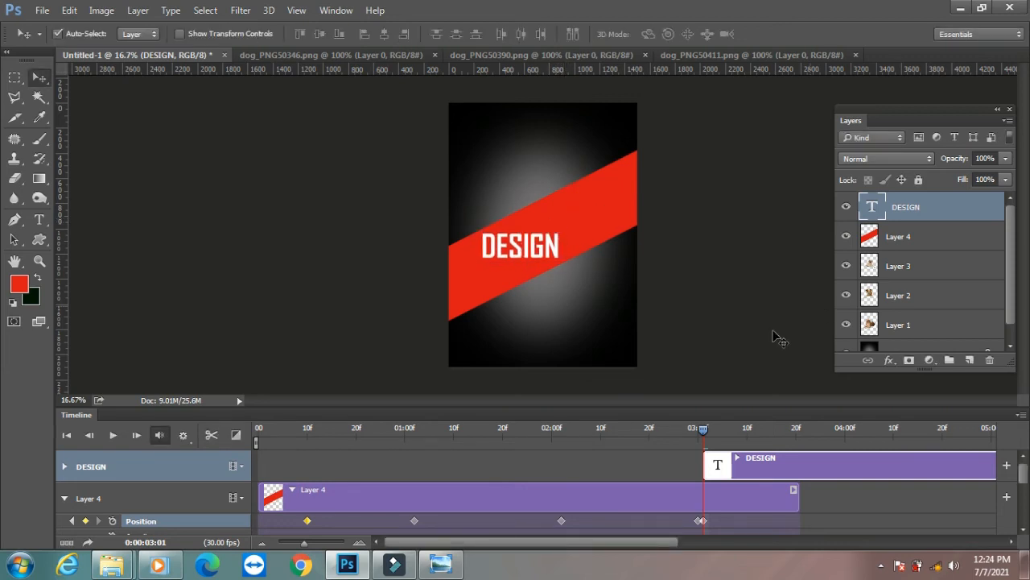
Trim the DESIGN clip so it ends together with Layer 4's clip at about 03:20f
left_click_drag(641, 543, 860, 544)
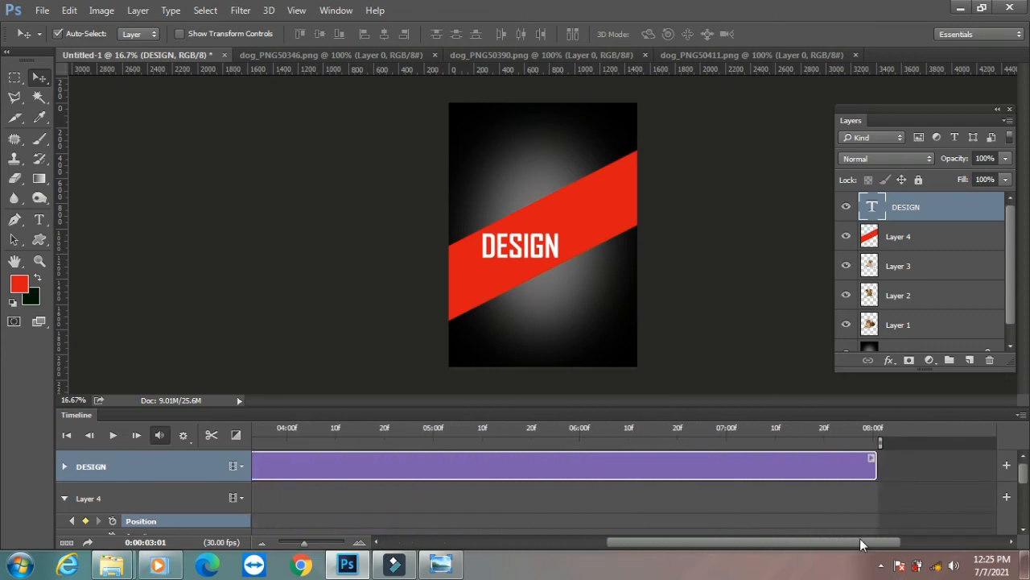
left_click_drag(879, 465, 322, 466)
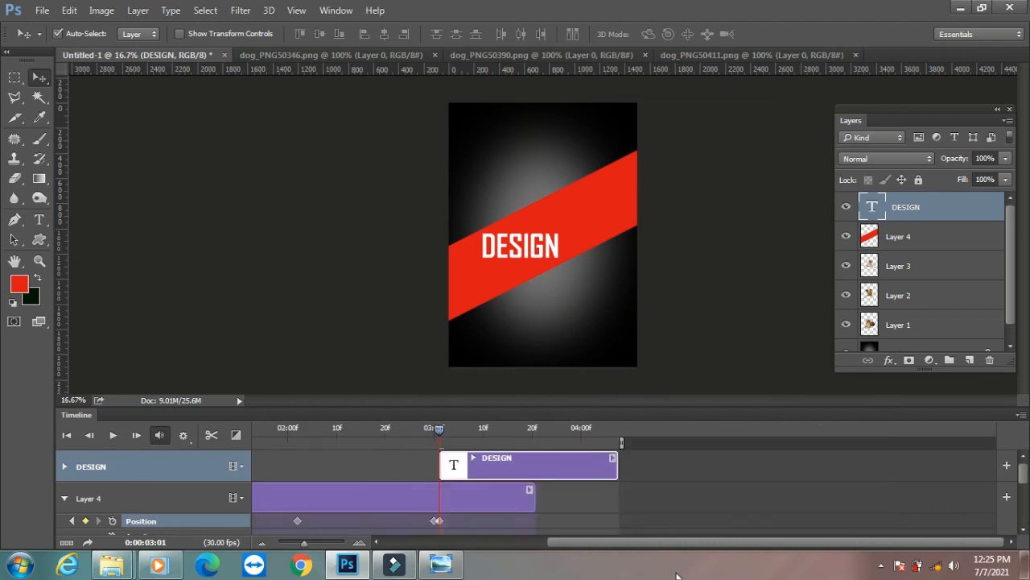
left_click_drag(690, 465, 619, 470)
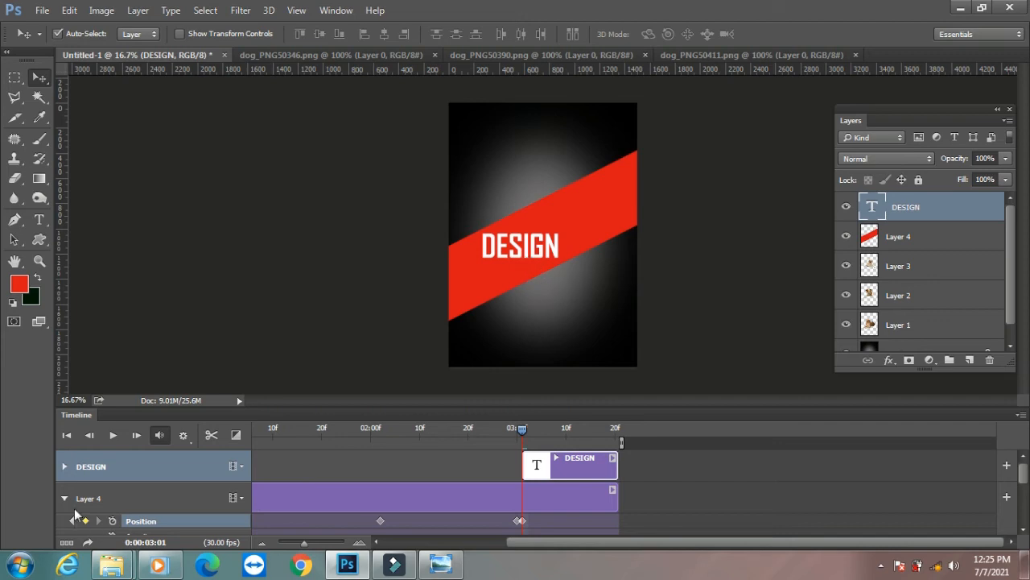
Expand the DESIGN layer's timeline properties and rasterize its type
left_click(65, 467)
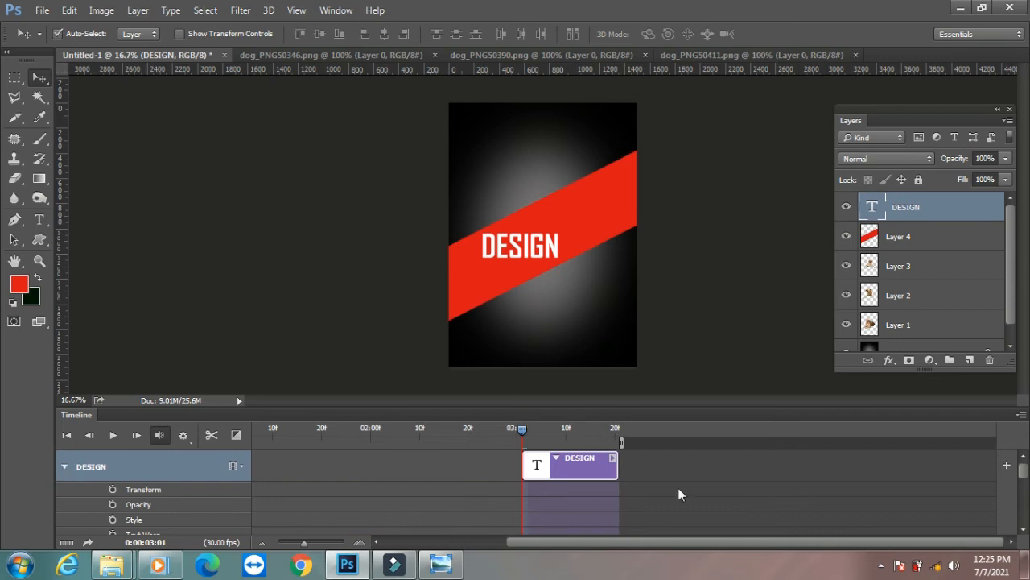
mouse_move(1026, 472)
left_mouse_down()
mouse_move(1027, 488)
mouse_move(1023, 477)
left_mouse_up()
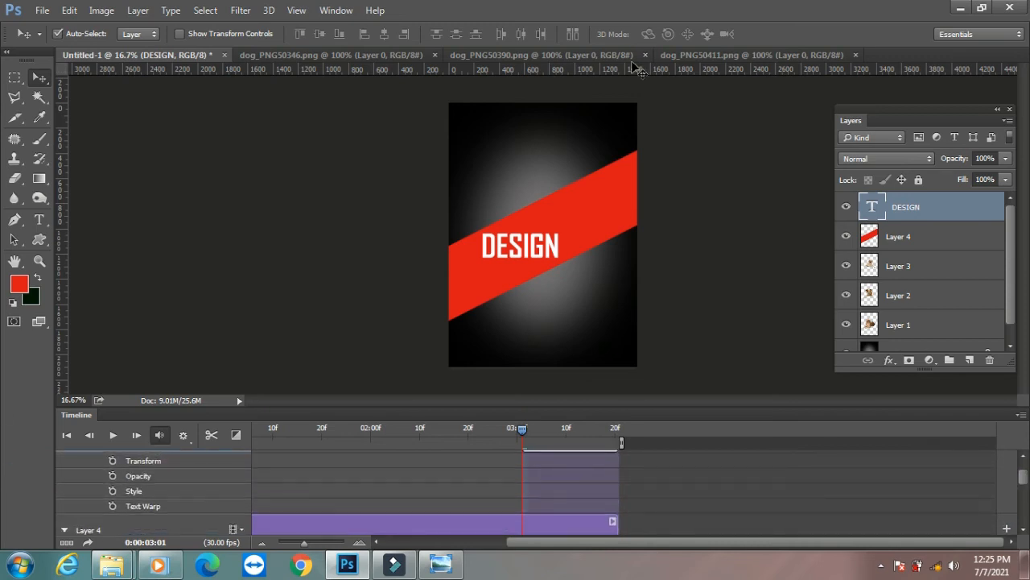
left_click(138, 11)
mouse_move(304, 289)
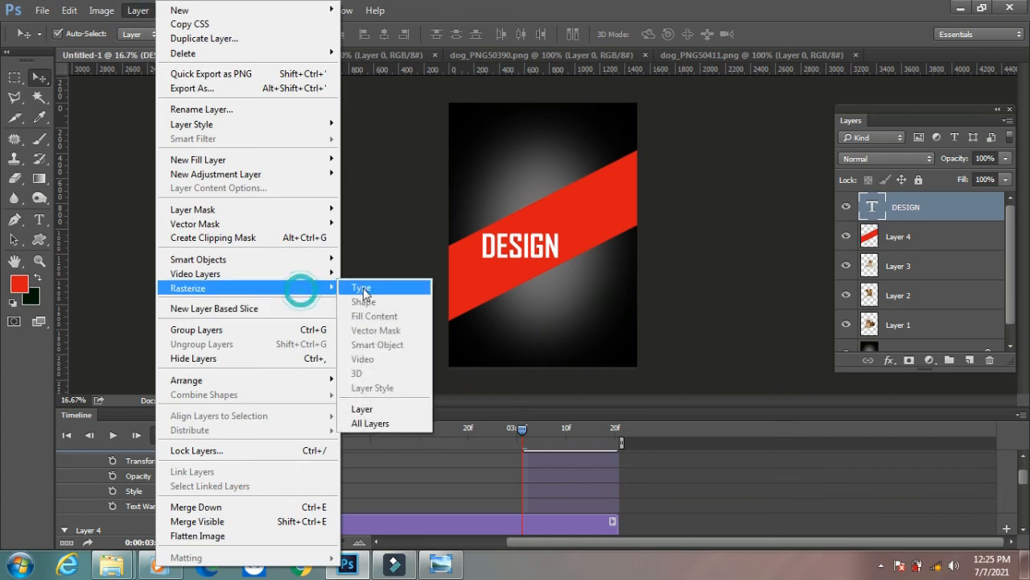
left_click(352, 289)
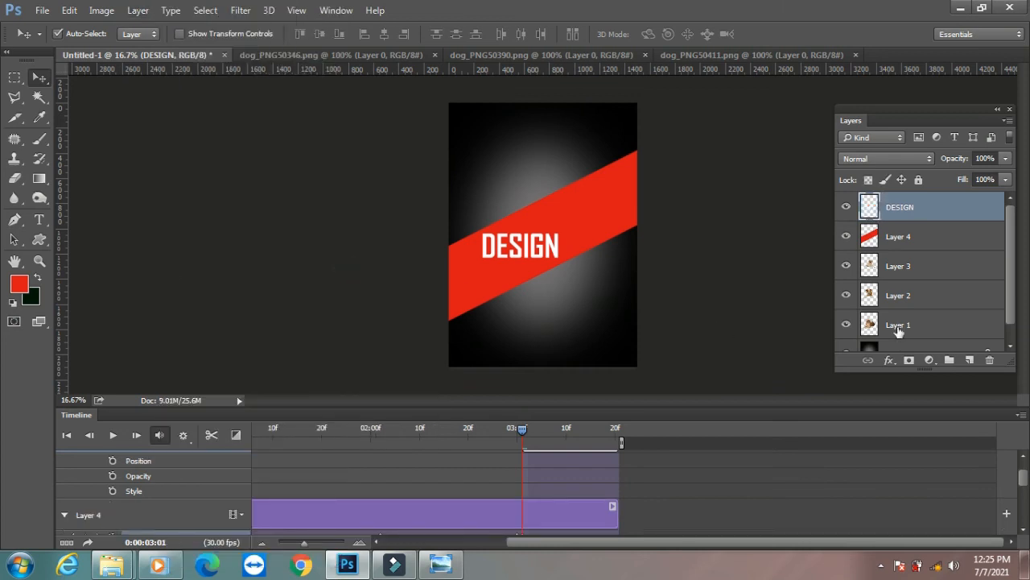
Start Style keyframing on the DESIGN layer at 0:00:03:01 and add a Color Overlay in very pale pink (fdecec)
left_click(114, 492)
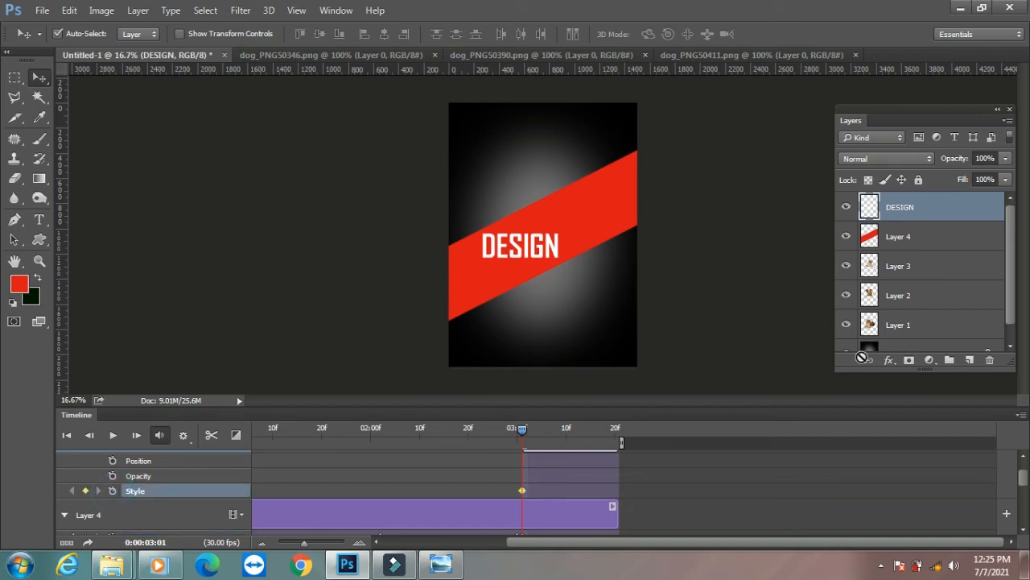
left_click(889, 361)
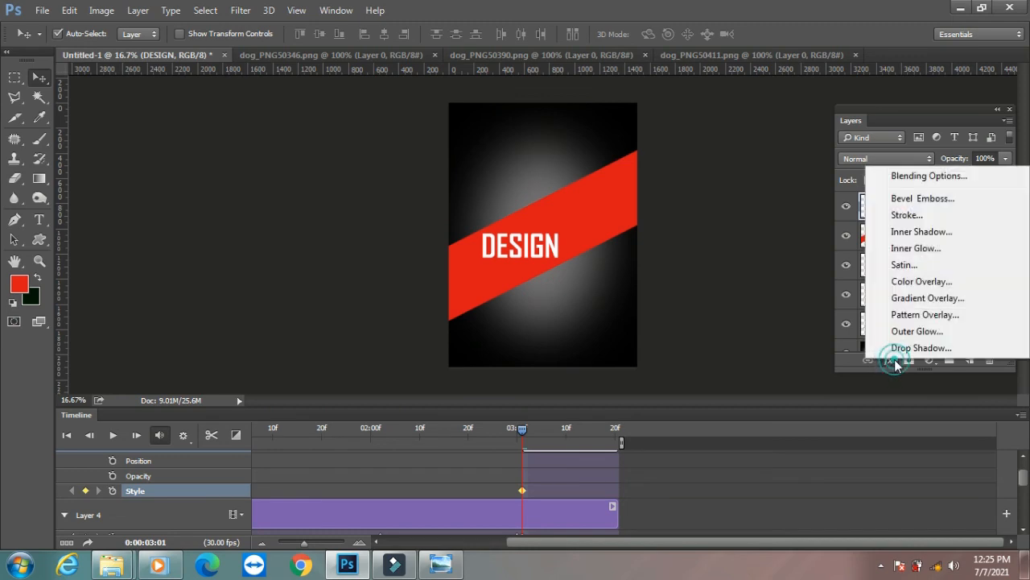
left_click(926, 283)
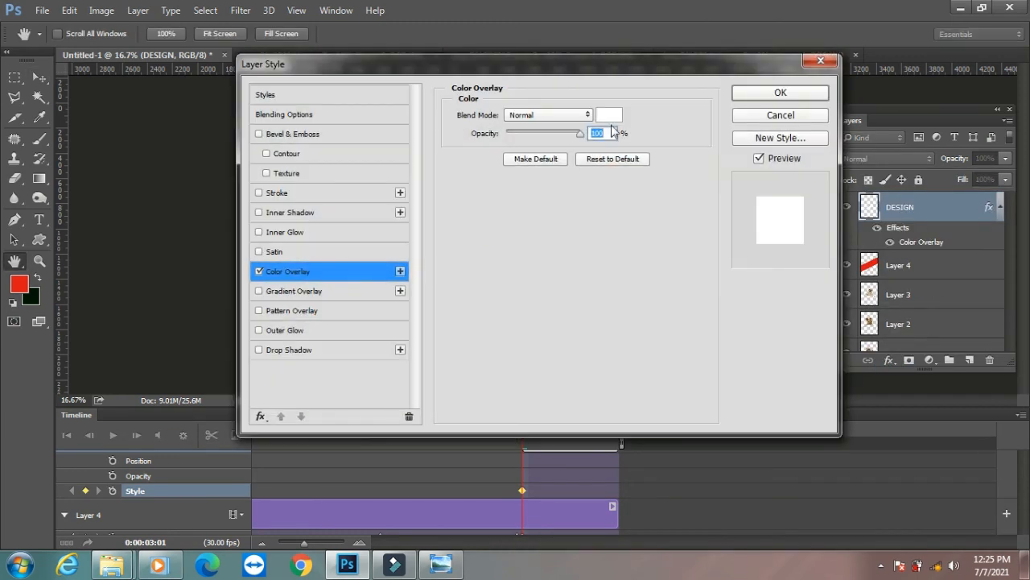
left_click(609, 114)
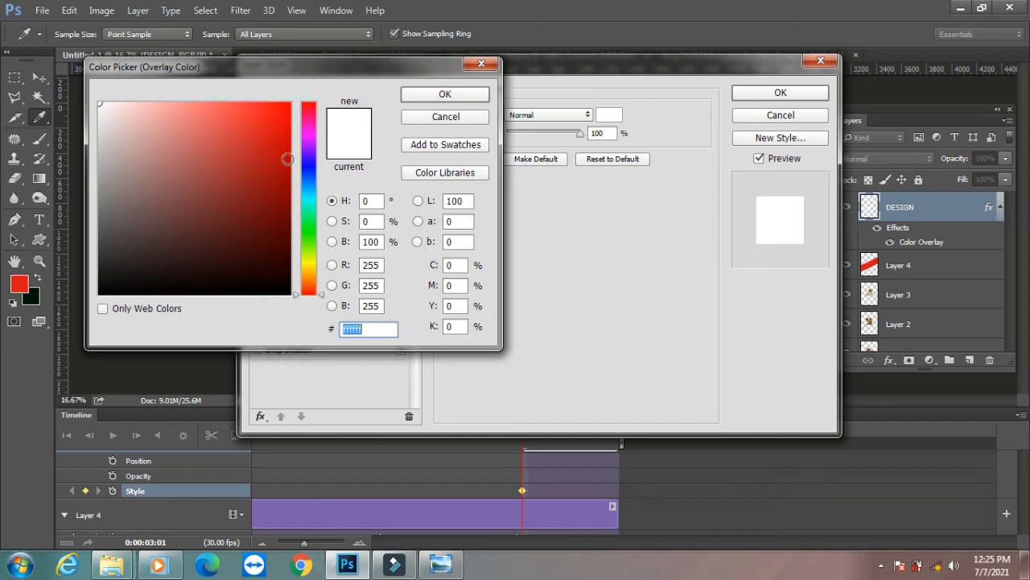
left_click(109, 103)
left_click(439, 94)
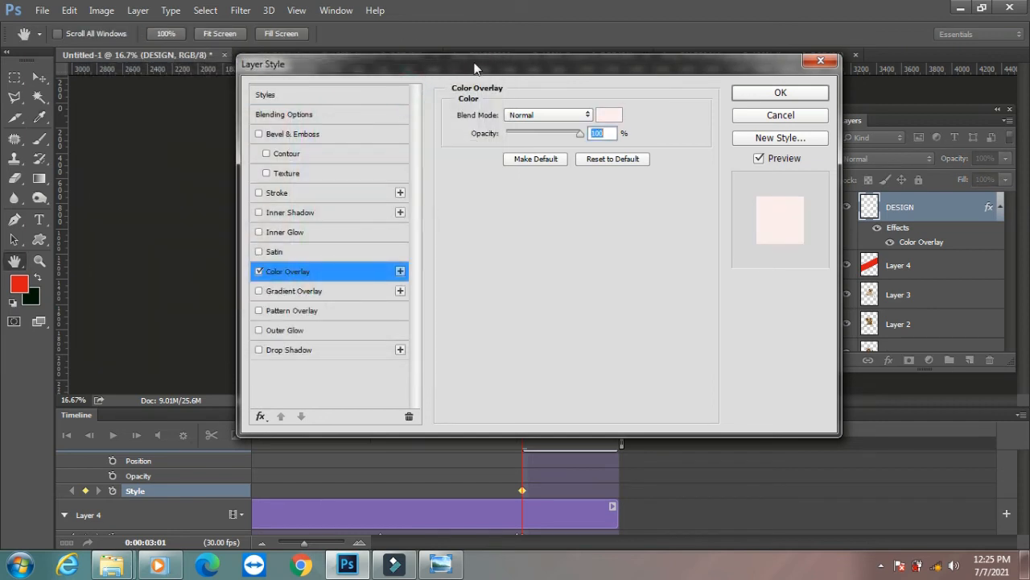
left_click(801, 93)
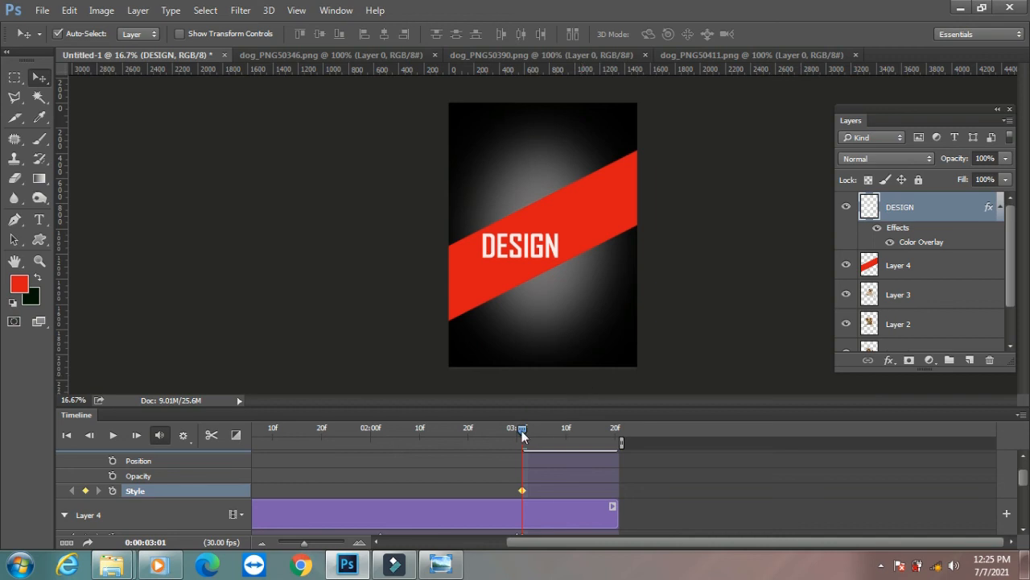
At 0:00:03:05, shift the hue of DESIGN's Color Overlay to green to add a second Style keyframe
left_click(891, 361)
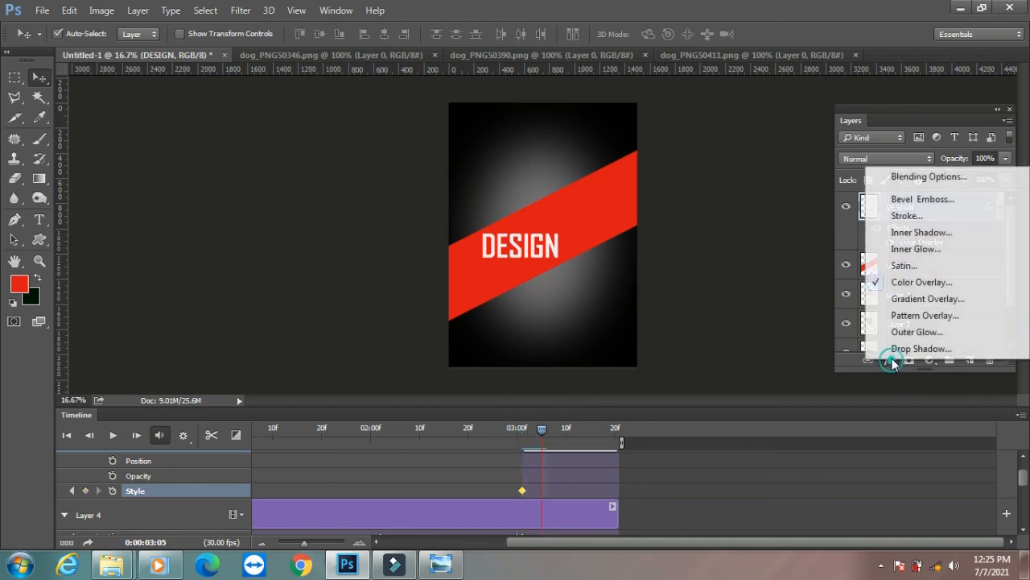
left_click(918, 283)
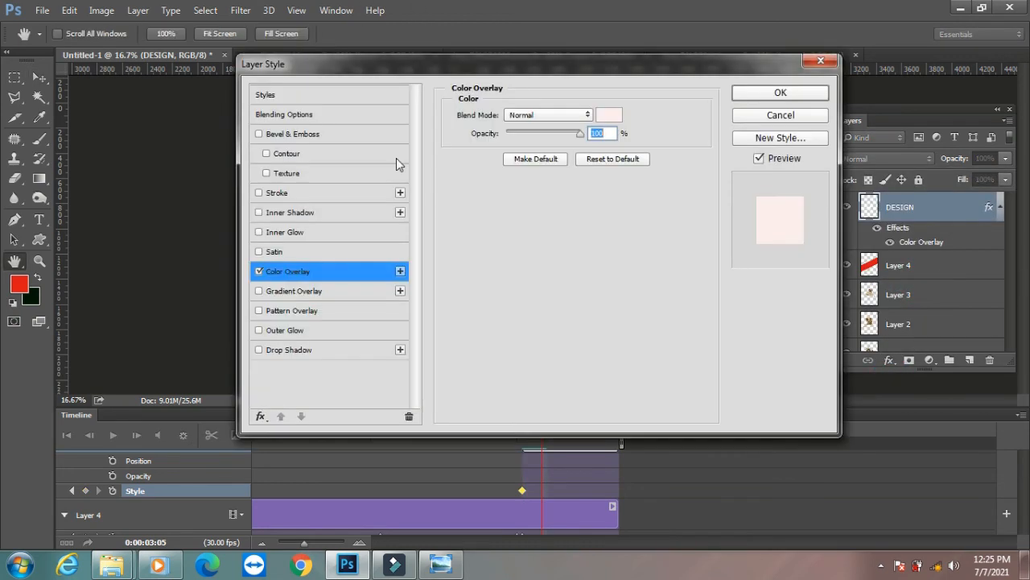
left_click(609, 115)
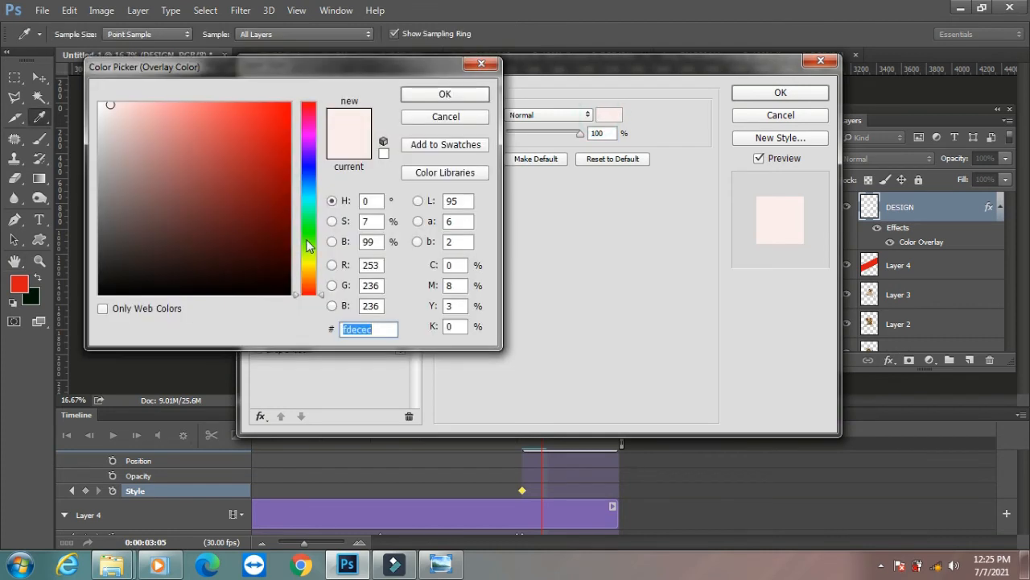
left_click(306, 239)
left_click(445, 94)
left_click(753, 93)
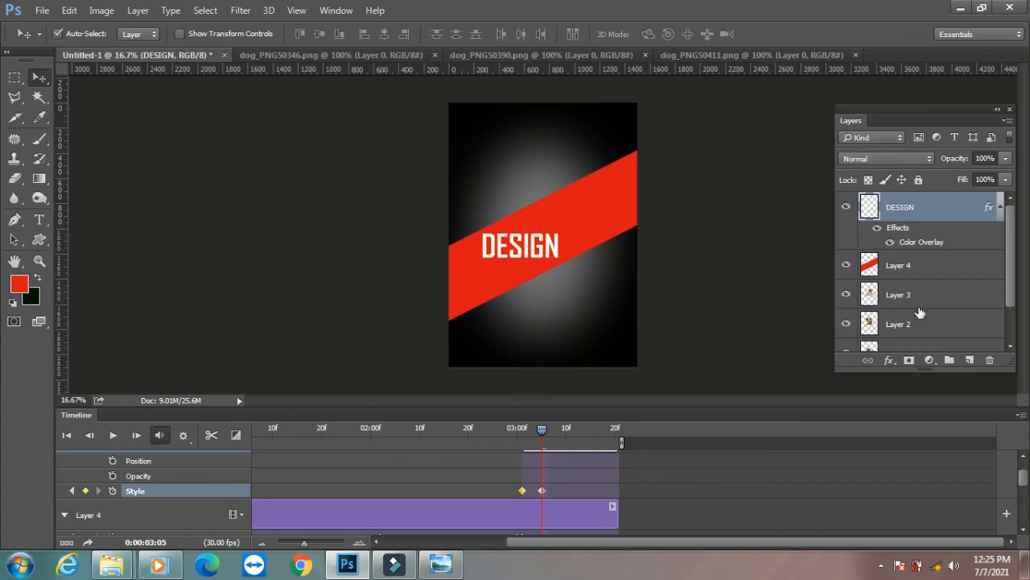
Deepen the DESIGN text's overlay at 0:00:03:05 to light green (c2f9ac)
left_click(890, 361)
left_click(877, 281)
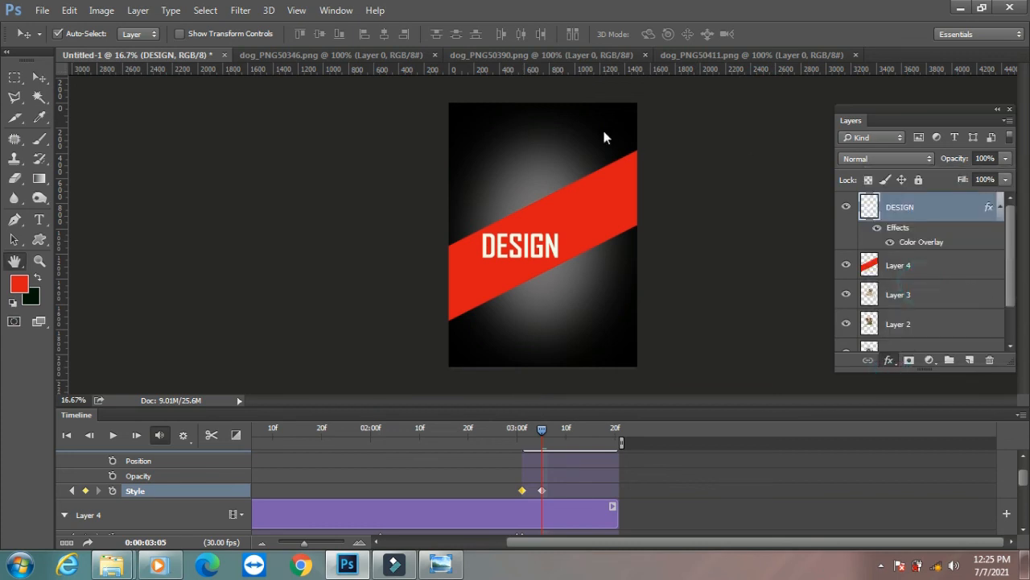
left_click(608, 115)
left_click(158, 107)
left_click(439, 96)
left_click_drag(568, 68, 541, 281)
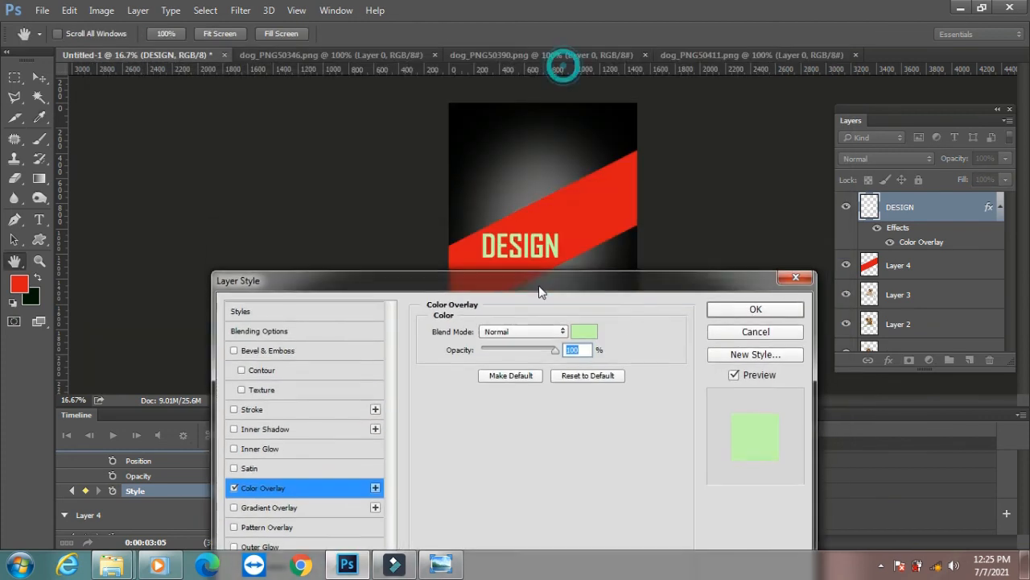
left_click(753, 304)
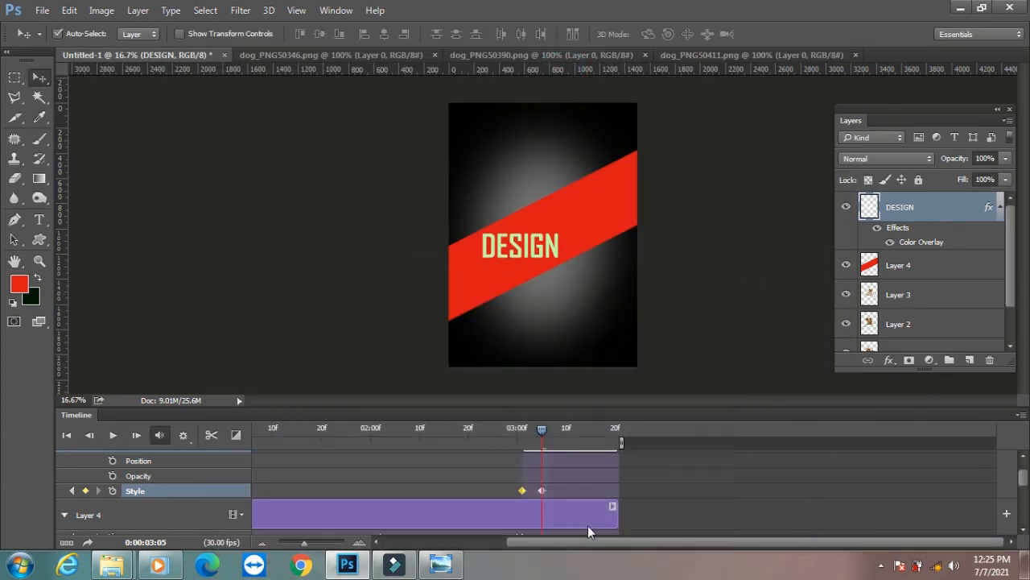
Add a Style keyframe at 0:00:03:10 by setting DESIGN's Color Overlay to pale yellow (f9efac)
left_click_drag(545, 433, 567, 431)
left_click(892, 362)
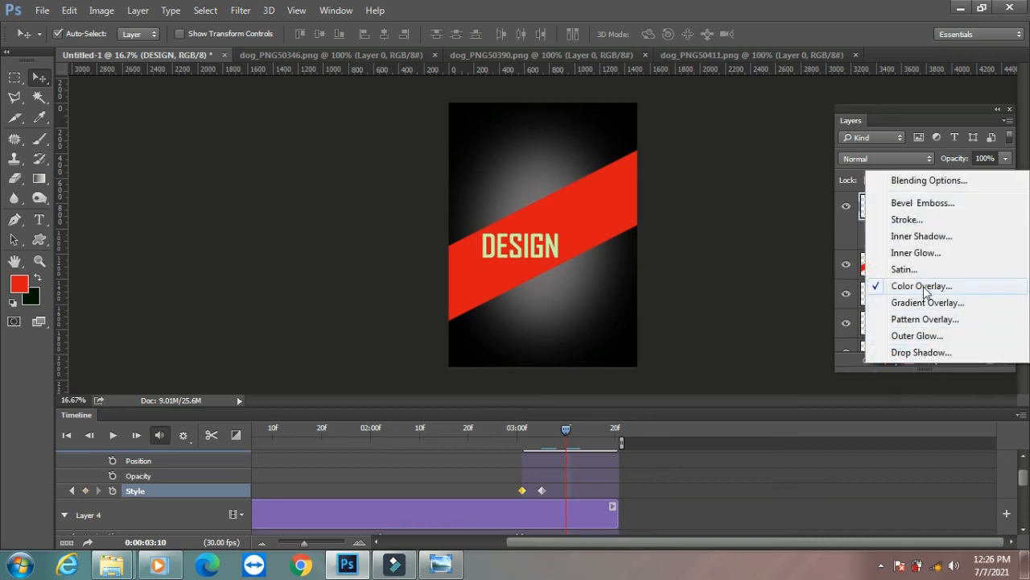
left_click(925, 288)
left_click(586, 113)
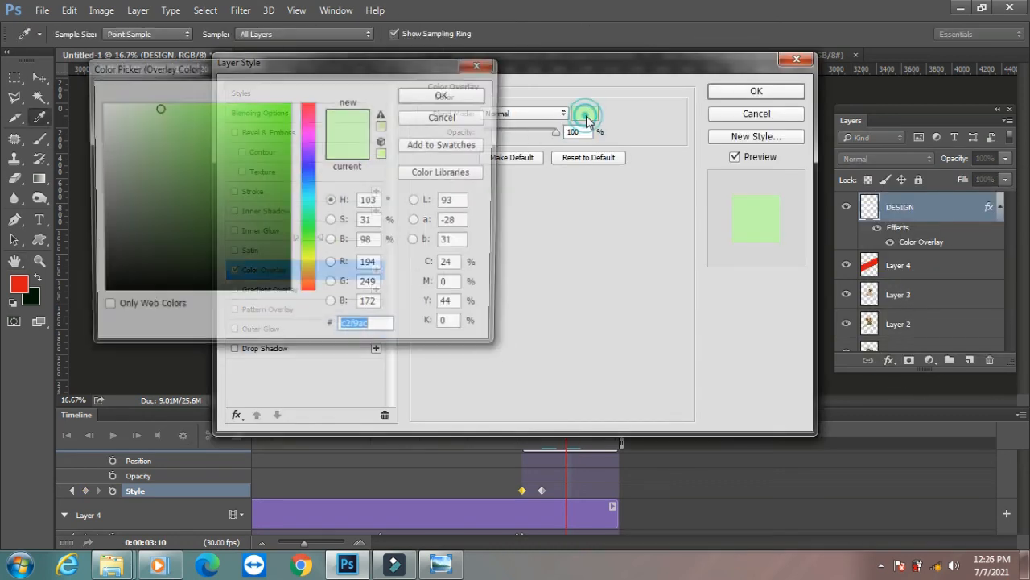
left_click(301, 268)
left_click(445, 95)
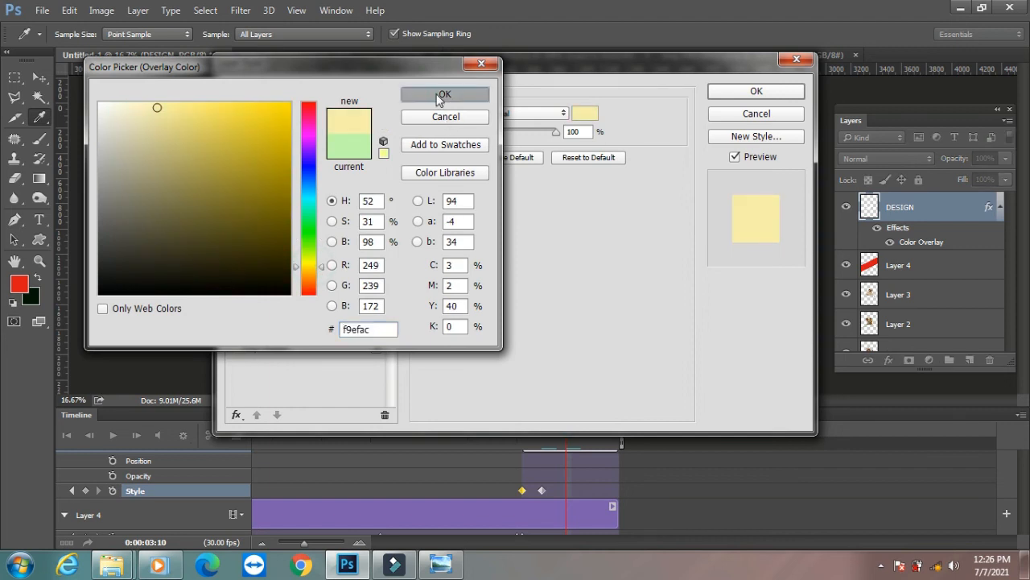
left_click(722, 95)
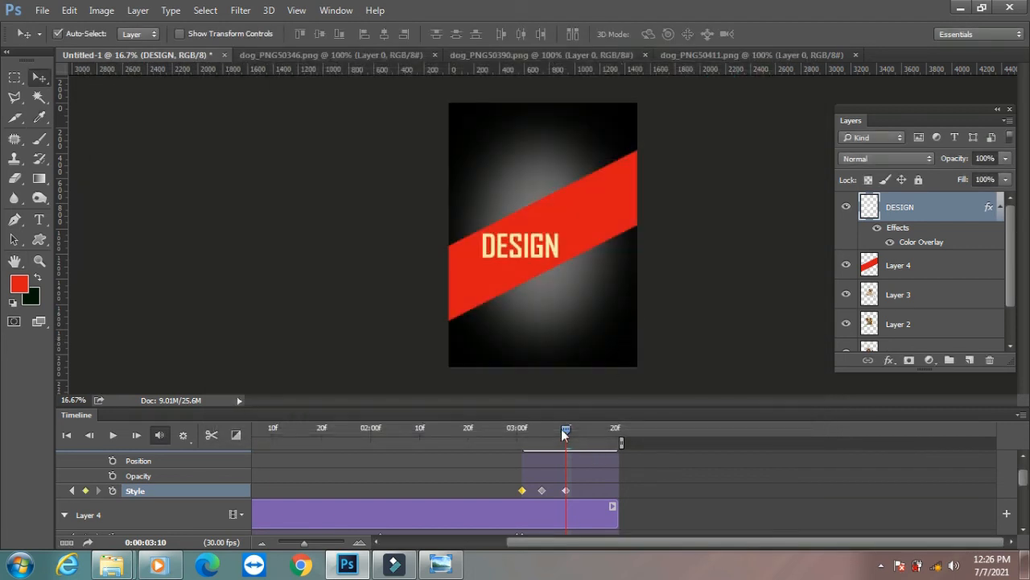
Add a Style keyframe at 0:00:03:17 by setting DESIGN's Color Overlay to light blue (acb3f9)
left_click_drag(591, 431, 598, 431)
left_click(889, 361)
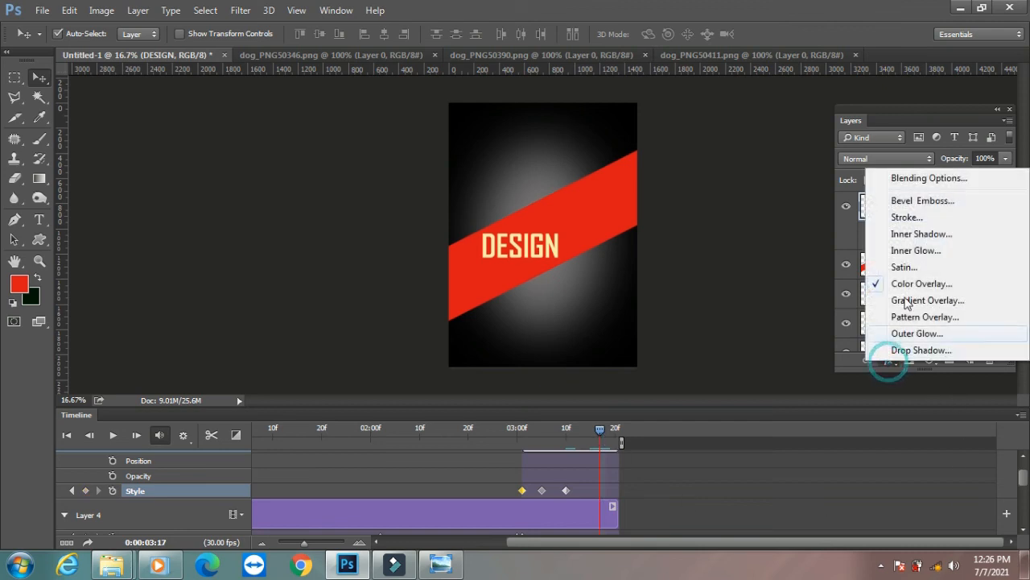
left_click(897, 283)
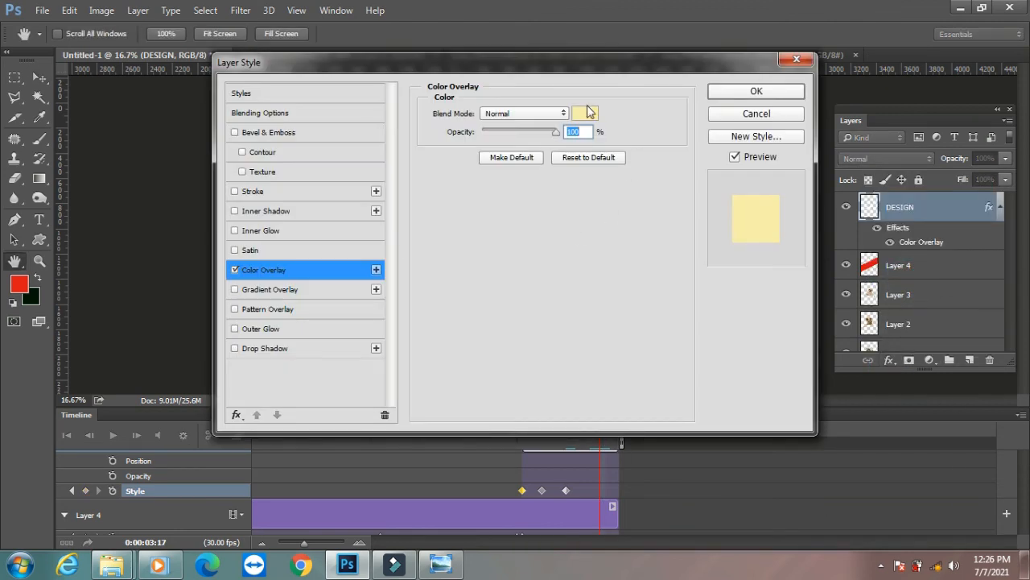
left_click(584, 113)
left_click(309, 169)
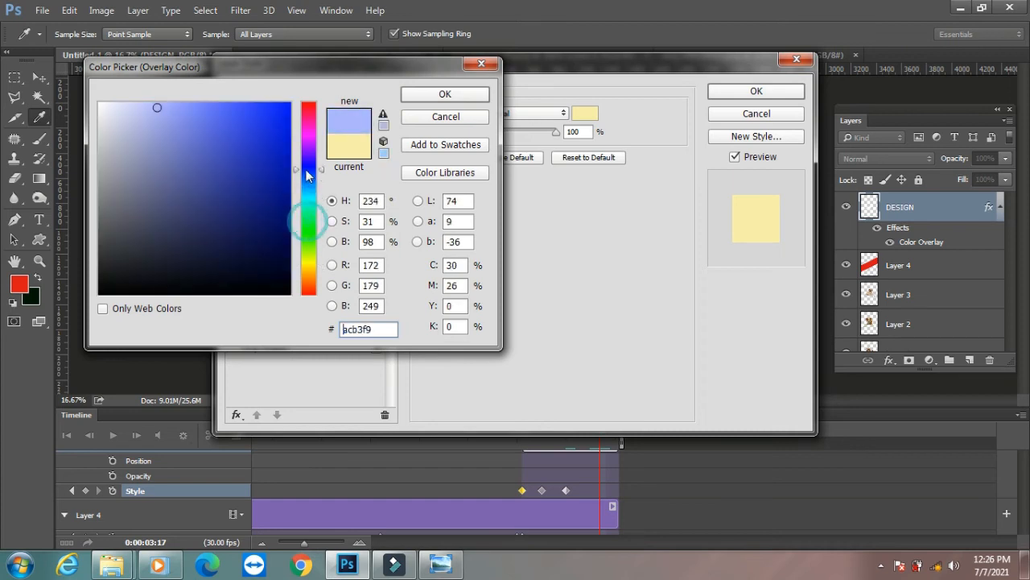
left_click(434, 94)
left_click(749, 94)
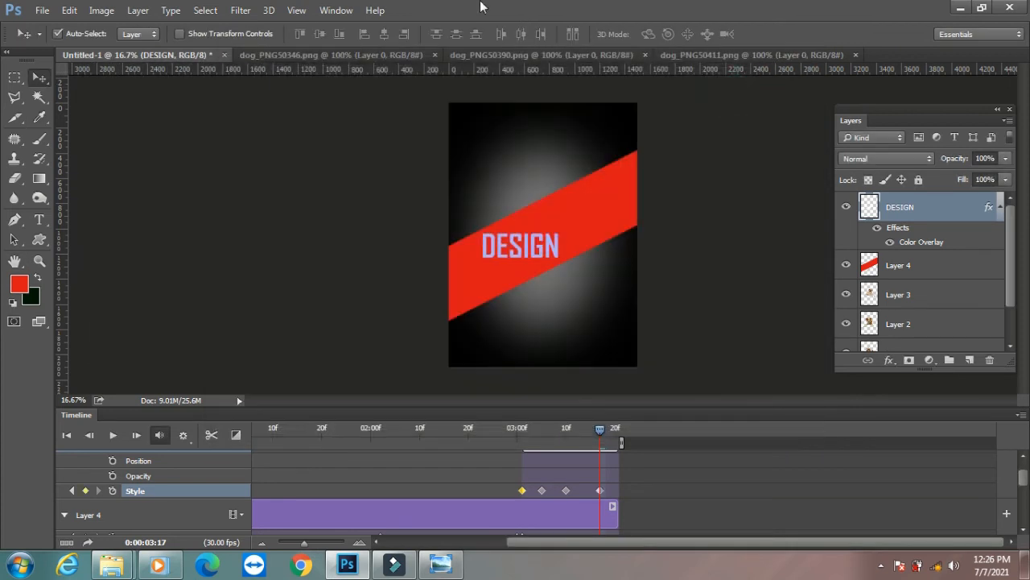
Spread the last three DESIGN Style keyframes out to the clip's end and play the animation from the start
left_click_drag(602, 492, 550, 489)
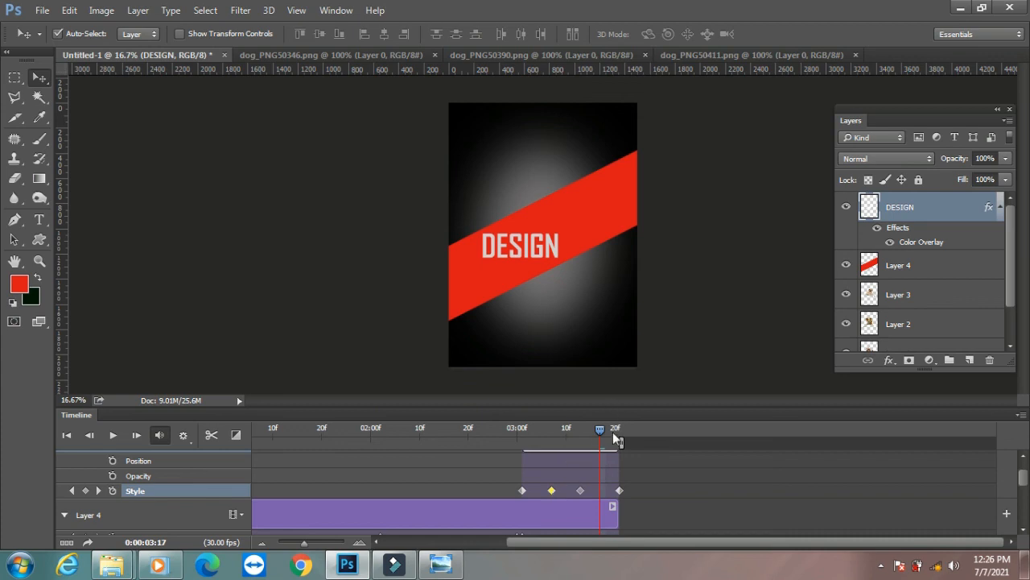
left_click(67, 435)
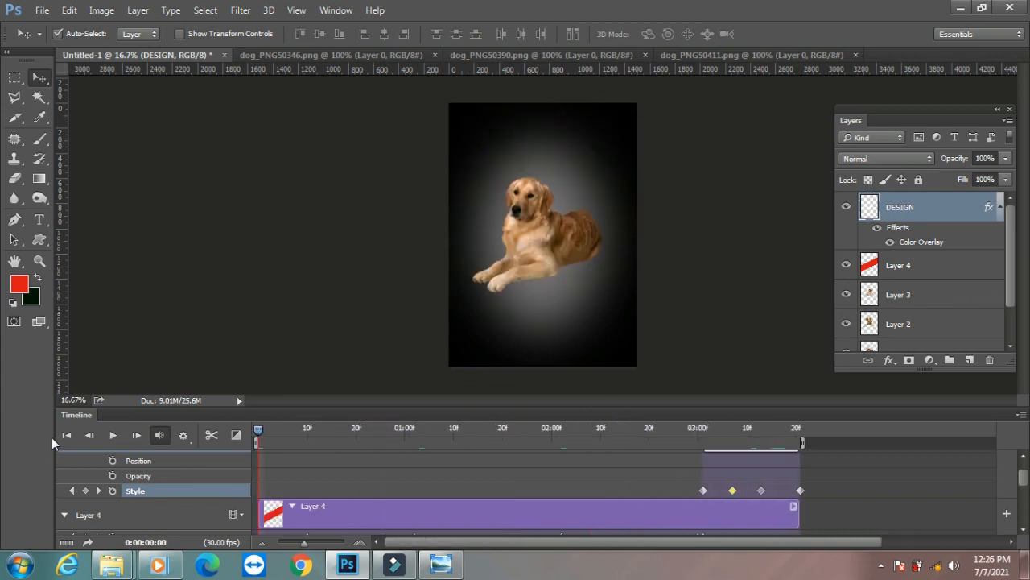
left_click(113, 436)
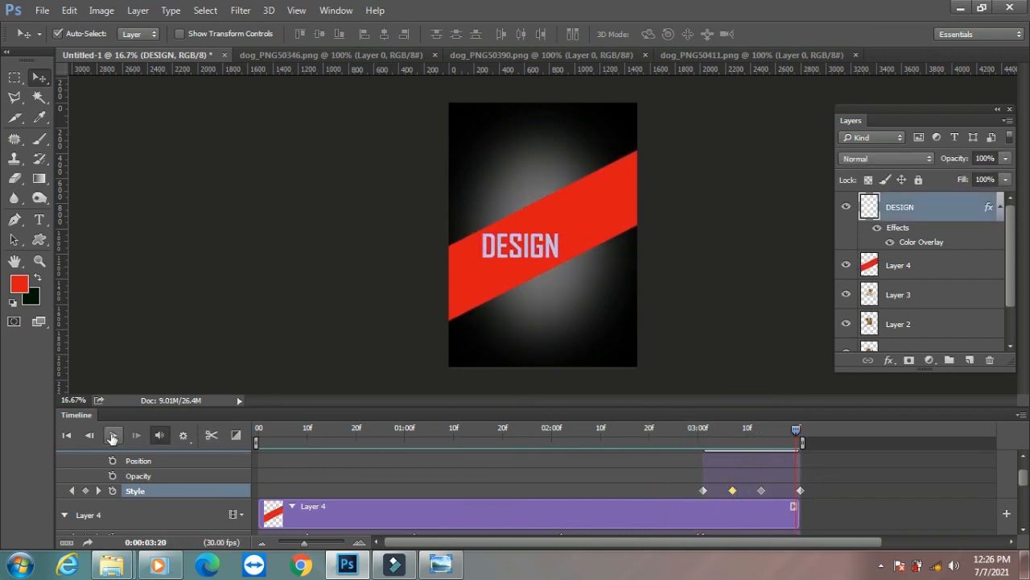
left_click(112, 436)
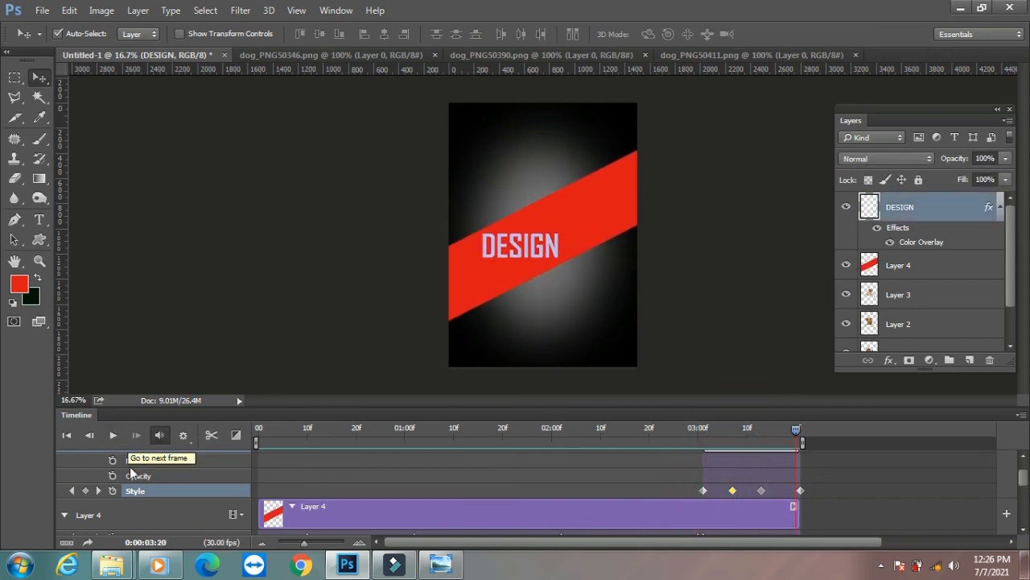
key("space")
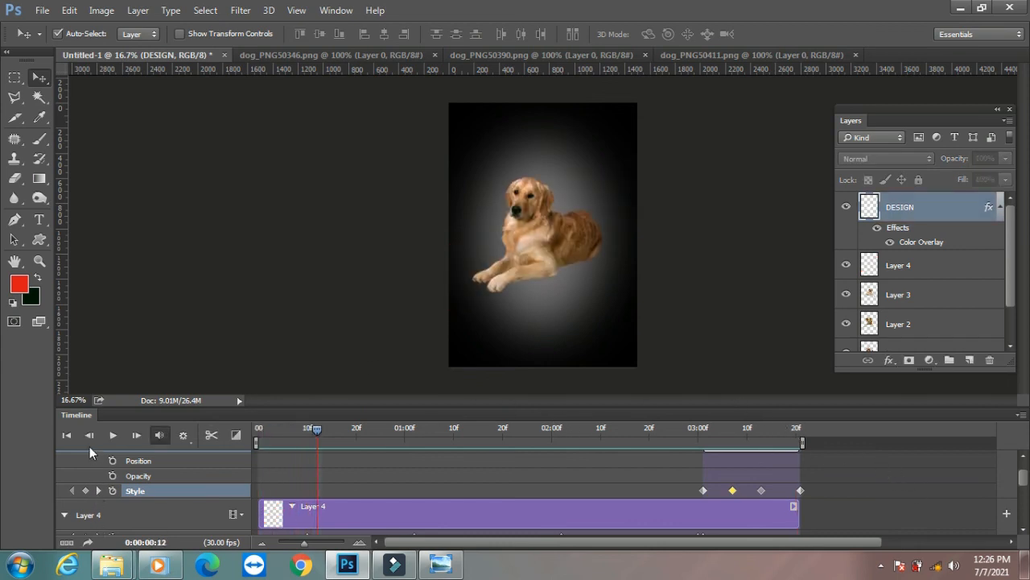
Collapse the DESIGN layer's timeline properties, then replay the animation with Layer 4 selected to check the red band's motion
scroll(128, 483, "up", 2)
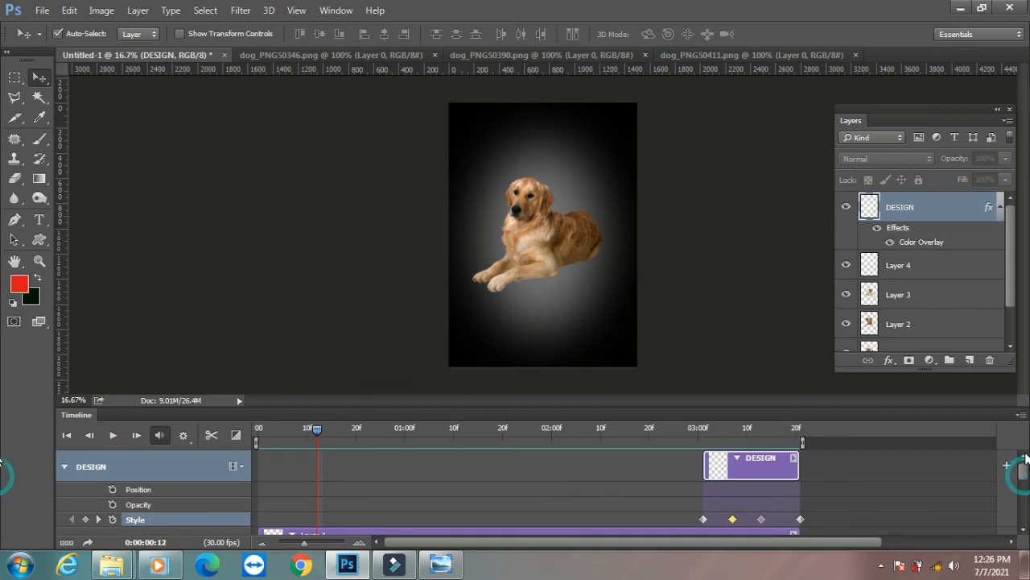
left_click(64, 466)
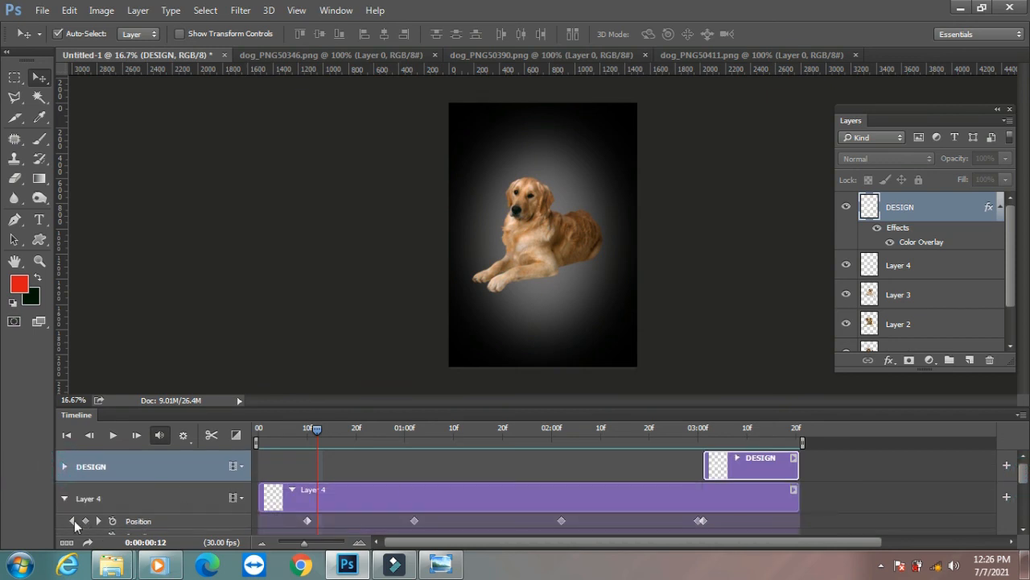
left_click_drag(314, 433, 197, 437)
key("space")
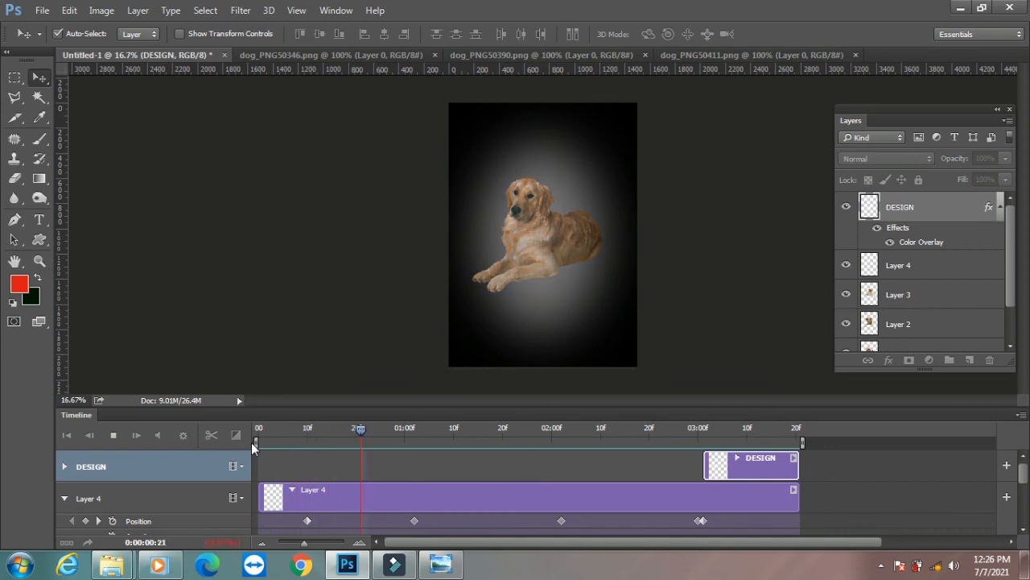
key("space")
left_click(474, 119)
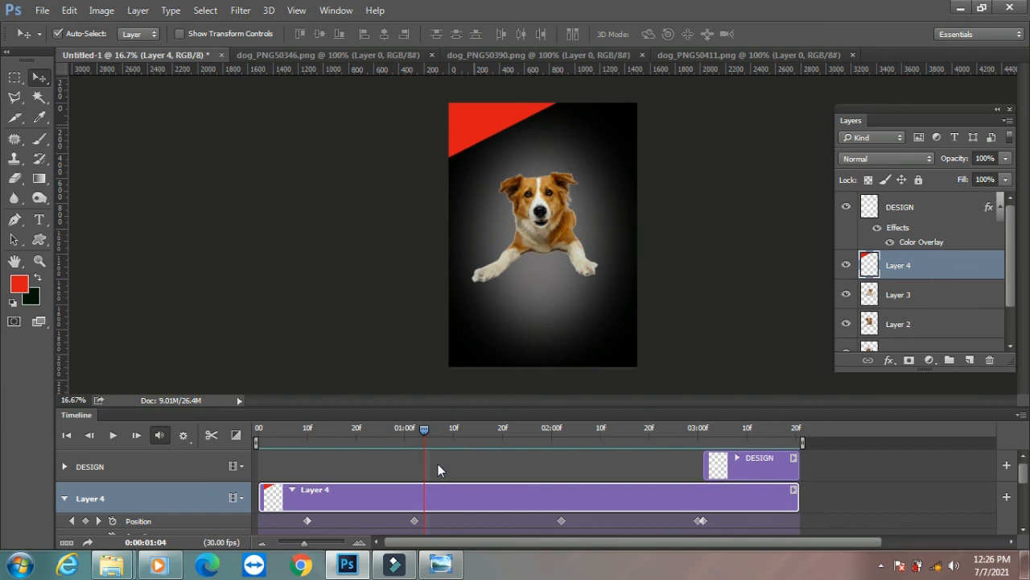
key("space")
key("space")
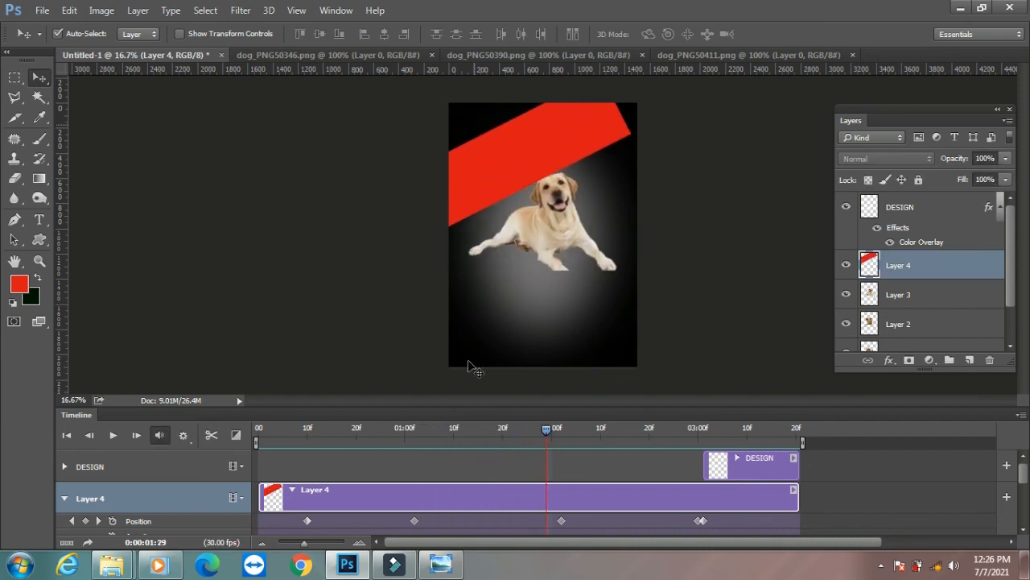
At Layer 4's 0:00:02:02 Position keyframe, move the red band past the canvas's right edge, then return the playhead to the start
left_click(561, 520)
left_click_drag(546, 429, 561, 435)
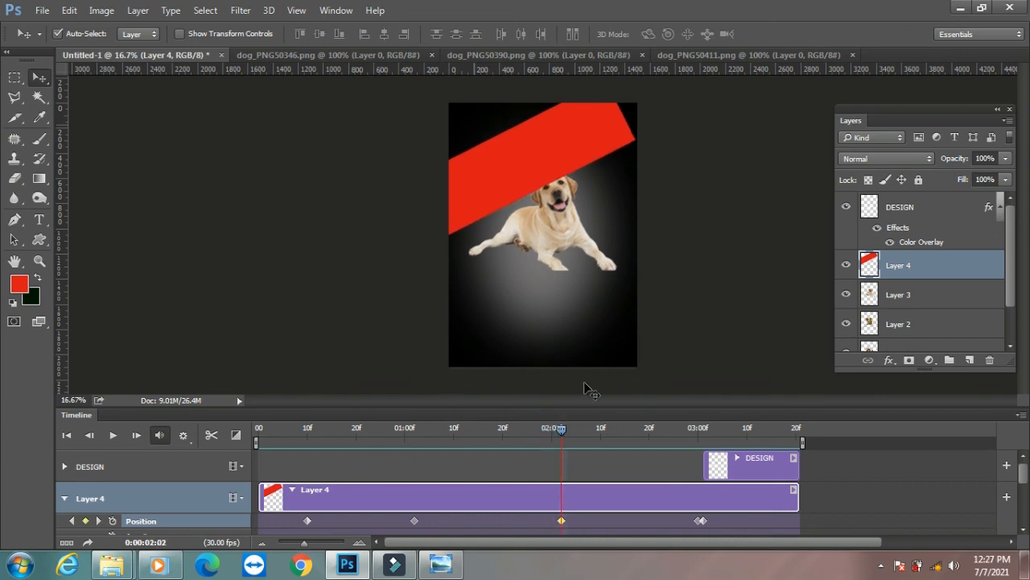
mouse_move(474, 183)
left_mouse_down()
mouse_move(507, 182)
mouse_move(487, 189)
left_mouse_up()
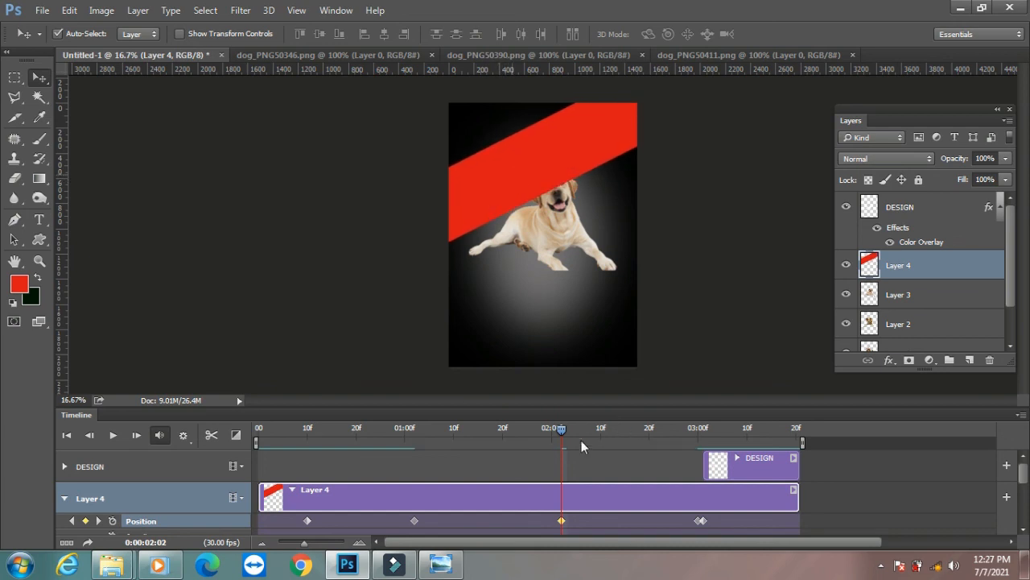
left_click_drag(561, 430, 562, 455)
left_click_drag(529, 165, 550, 169)
left_click_drag(558, 435, 195, 473)
left_click(42, 9)
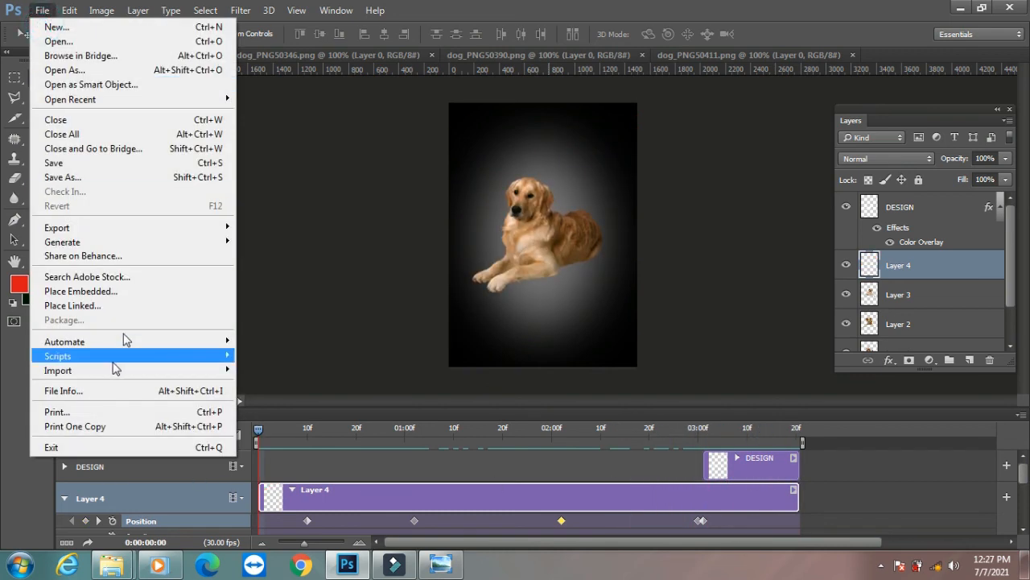
left_click(161, 227)
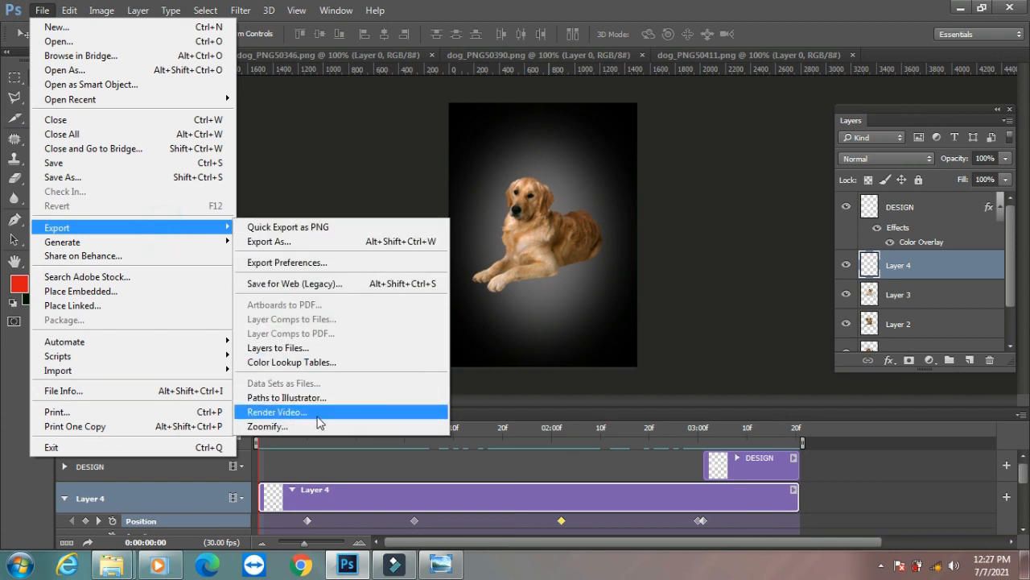
left_click(338, 115)
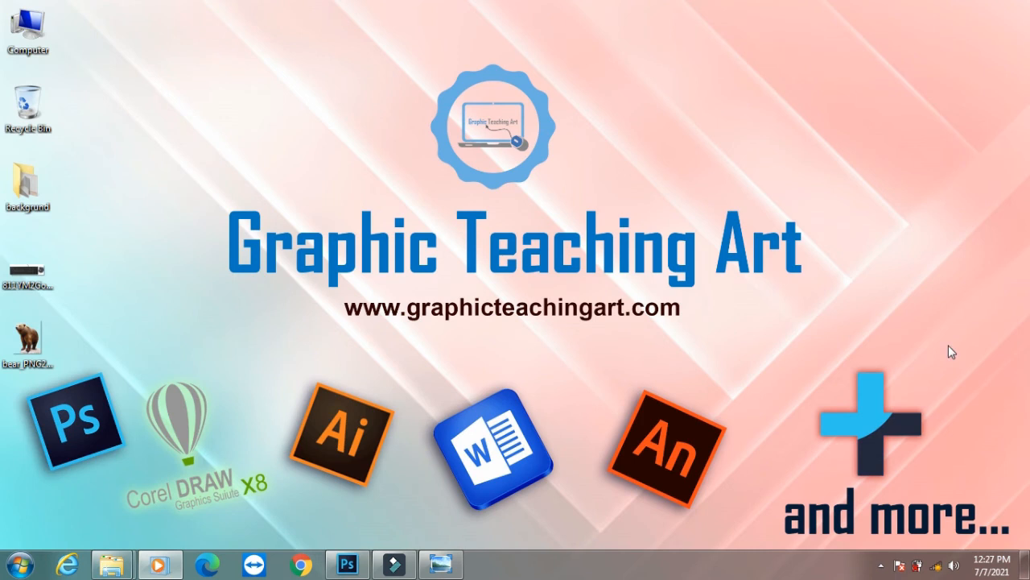